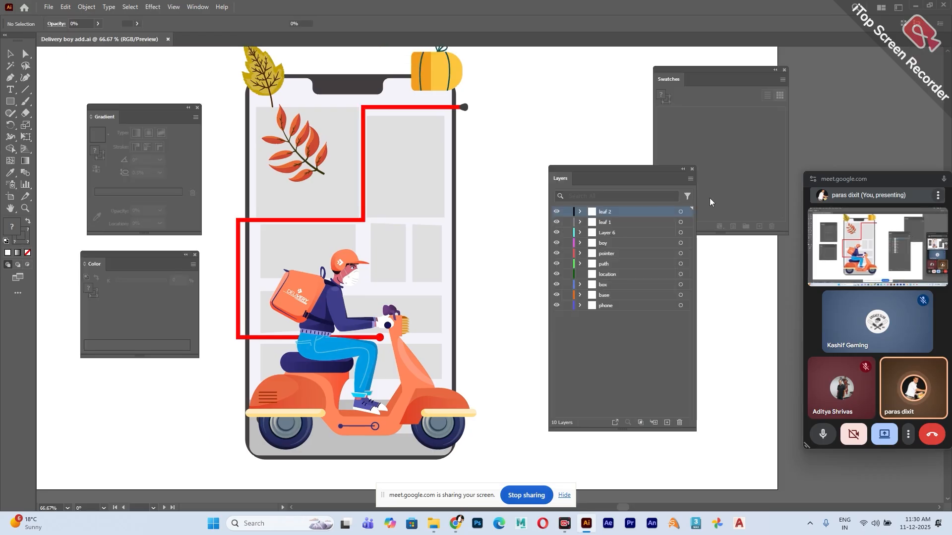
Reposition the floating Layers and Swatches windows beside the delivery artwork so the illustration is uncovered.
{"action": "scroll", "coordinate": [709, 194], "scroll_direction": "down", "scroll_amount": 1}
{"action": "left_click_drag", "start_coordinate": [710, 194], "coordinate": [654, 190]}
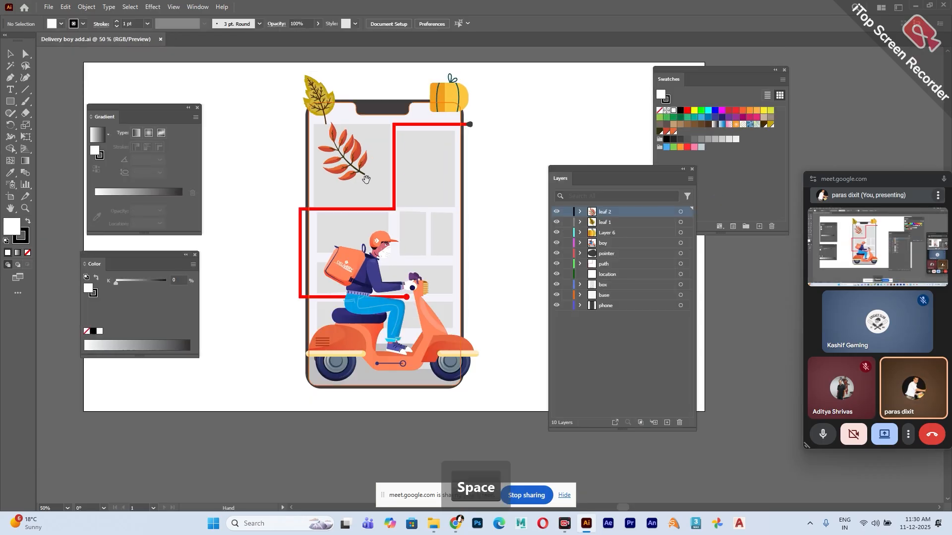
{"action": "left_click_drag", "start_coordinate": [572, 170], "coordinate": [529, 110]}
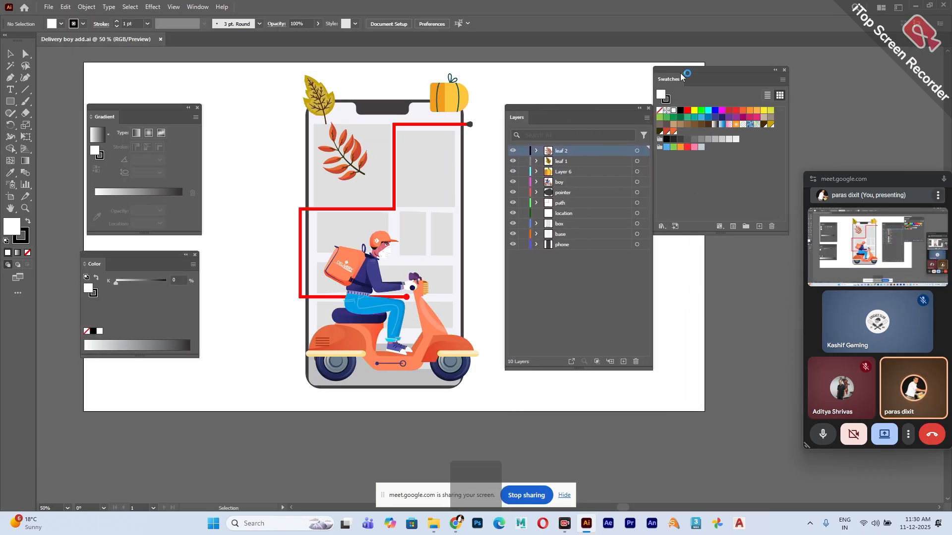
{"action": "left_click_drag", "start_coordinate": [682, 70], "coordinate": [726, 67]}
{"action": "left_click_drag", "start_coordinate": [594, 110], "coordinate": [621, 93]}
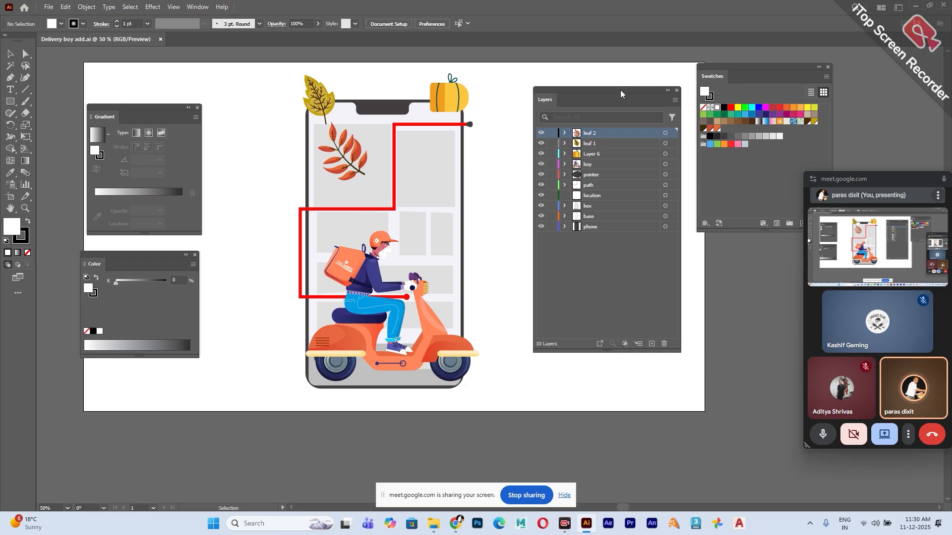
{"action": "scroll", "coordinate": [445, 208], "scroll_direction": "down", "scroll_amount": 1}
{"action": "left_click_drag", "start_coordinate": [445, 208], "coordinate": [427, 234]}
{"action": "scroll", "coordinate": [398, 268], "scroll_direction": "up", "scroll_amount": 1}
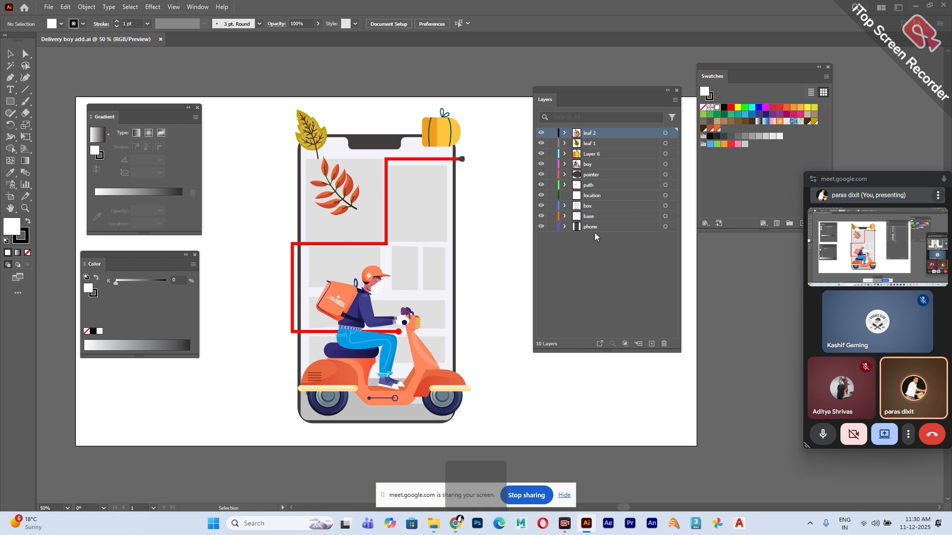
Hide and show the phone, base and box layers in turn to examine which artwork each one holds.
{"action": "left_click", "coordinate": [541, 227]}
{"action": "left_click", "coordinate": [541, 227]}
{"action": "left_click", "coordinate": [540, 228]}
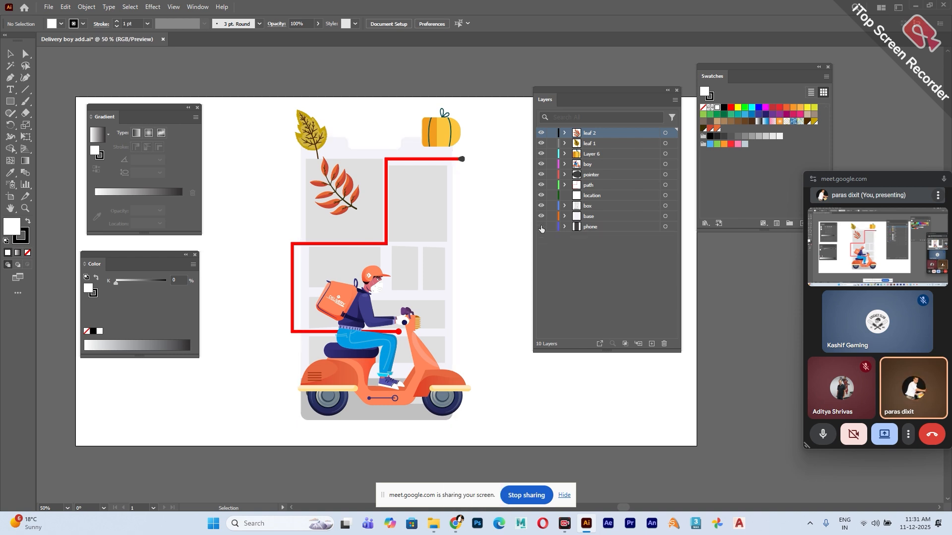
{"action": "left_click", "coordinate": [541, 227]}
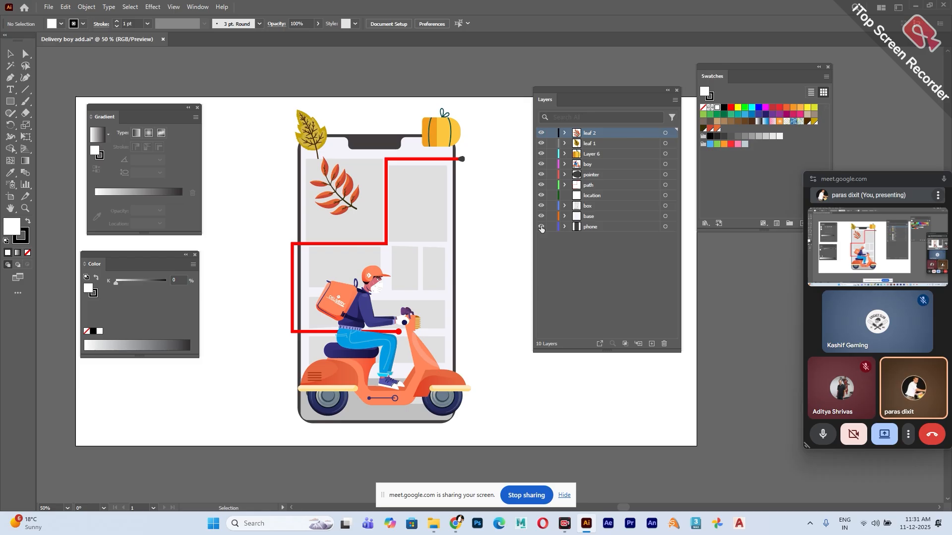
{"action": "left_click", "coordinate": [588, 219]}
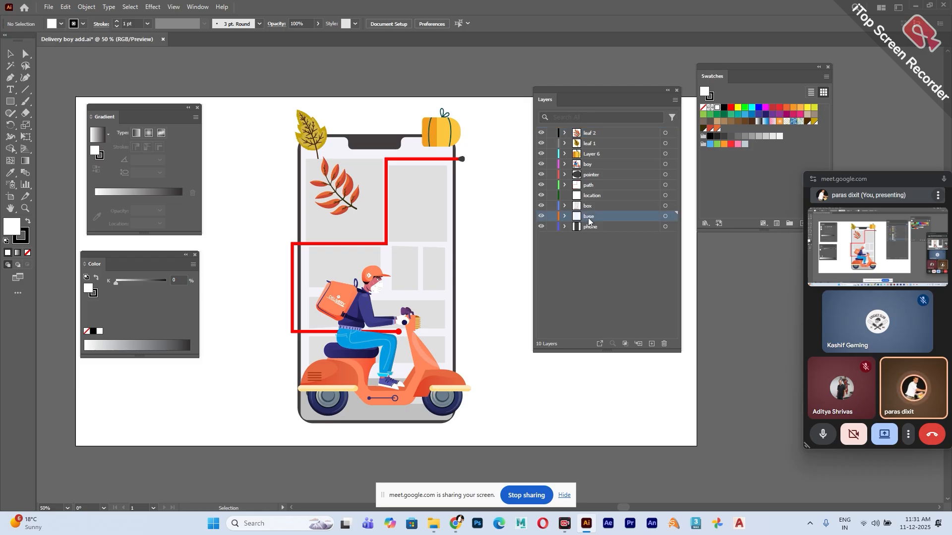
{"action": "left_click", "coordinate": [541, 217]}
{"action": "left_click", "coordinate": [541, 216]}
{"action": "left_click", "coordinate": [541, 217]}
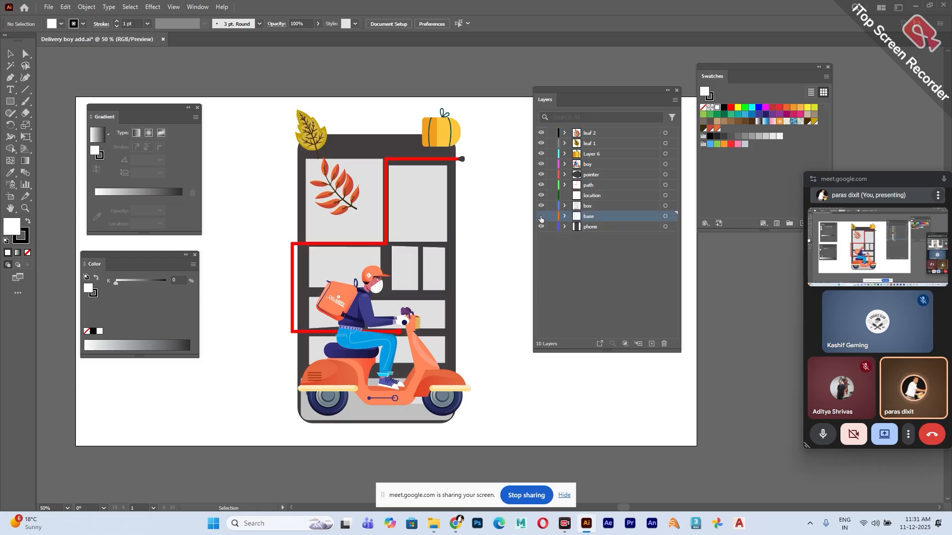
{"action": "left_click", "coordinate": [541, 217]}
{"action": "left_click", "coordinate": [541, 218]}
{"action": "left_click", "coordinate": [541, 217]}
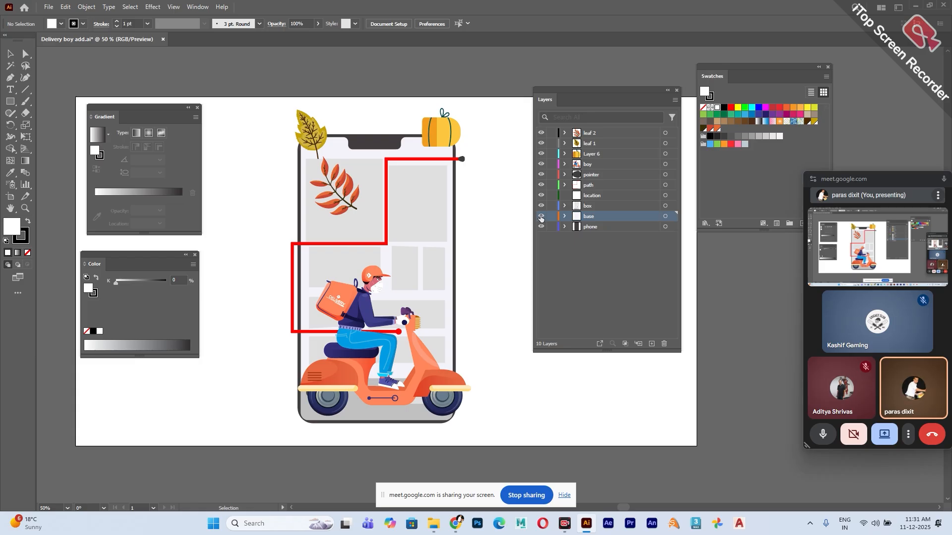
{"action": "double_click", "coordinate": [13, 227]}
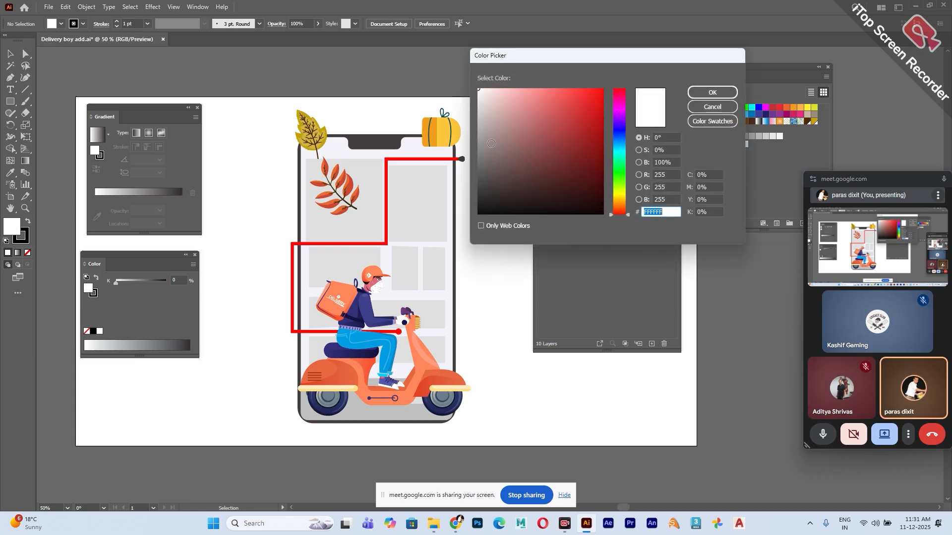
{"action": "left_click", "coordinate": [712, 92]}
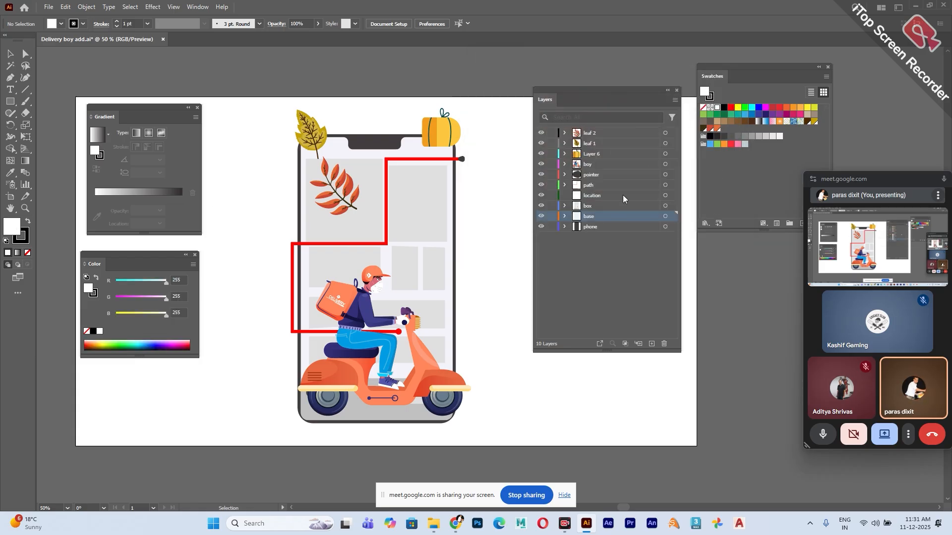
{"action": "left_click", "coordinate": [591, 206]}
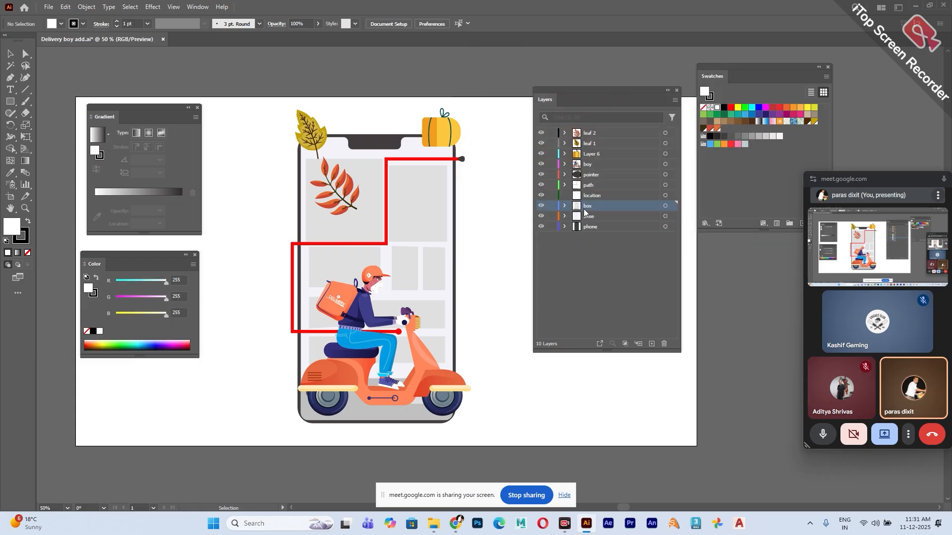
{"action": "left_click", "coordinate": [541, 206]}
{"action": "left_click", "coordinate": [541, 207]}
On the location layer, place the red map pin above the route's end dot near the scooter handlebar, toggling the layer off and on.
{"action": "left_click", "coordinate": [595, 196]}
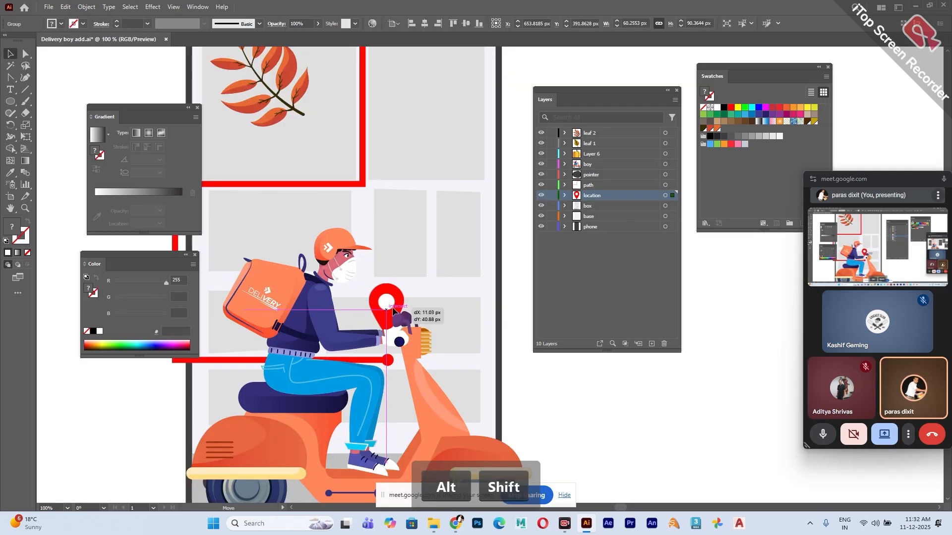
{"action": "left_click_drag", "start_coordinate": [403, 298], "coordinate": [402, 317]}
{"action": "left_click", "coordinate": [541, 195]}
{"action": "left_click", "coordinate": [541, 196]}
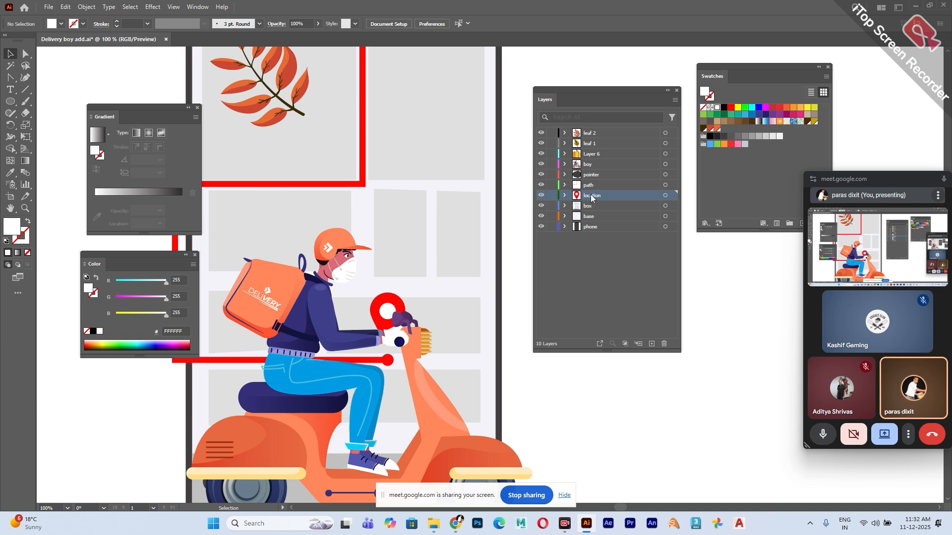
Toggle the path and pointer layers to check the red route line and its dark end marker.
{"action": "left_click", "coordinate": [563, 187]}
{"action": "left_click", "coordinate": [543, 186]}
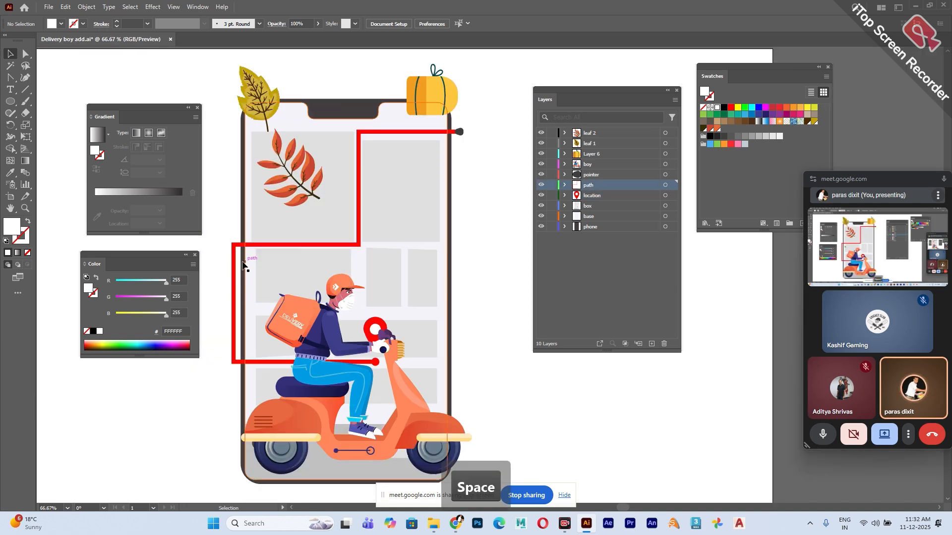
{"action": "left_click", "coordinate": [591, 175]}
{"action": "left_click", "coordinate": [541, 175]}
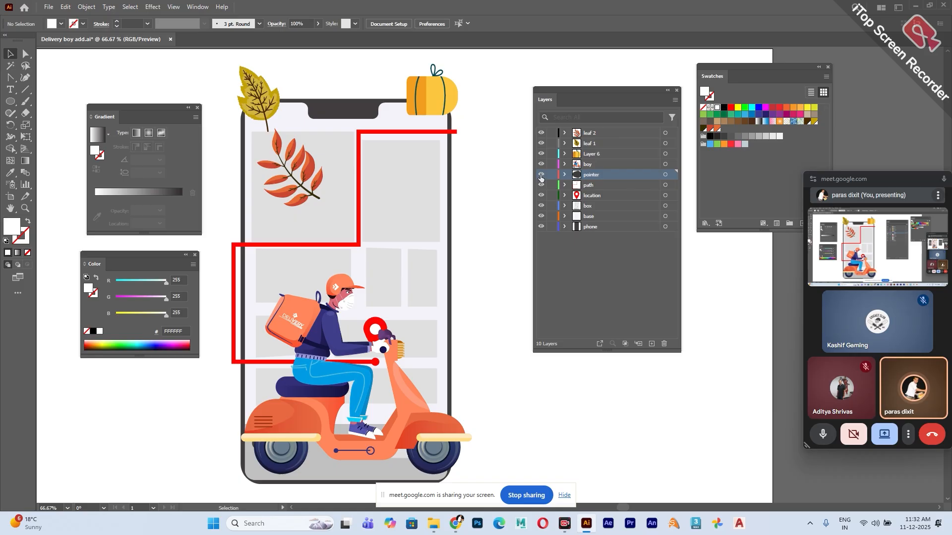
{"action": "left_click", "coordinate": [541, 175]}
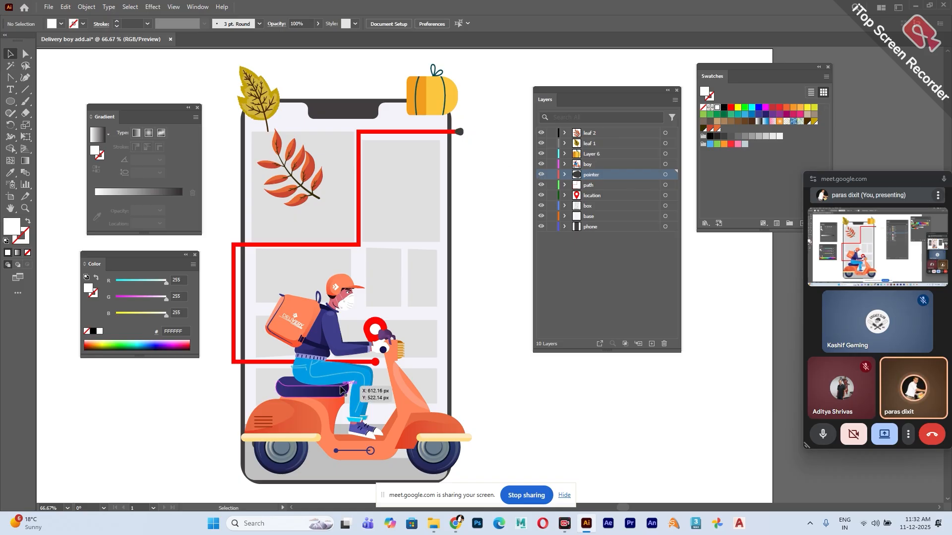
Move the pumpkin just above the phone's upper-right corner, check the leaf 1 layer by toggling it, and deselect the artwork.
{"action": "left_click_drag", "start_coordinate": [432, 101], "coordinate": [442, 81]}
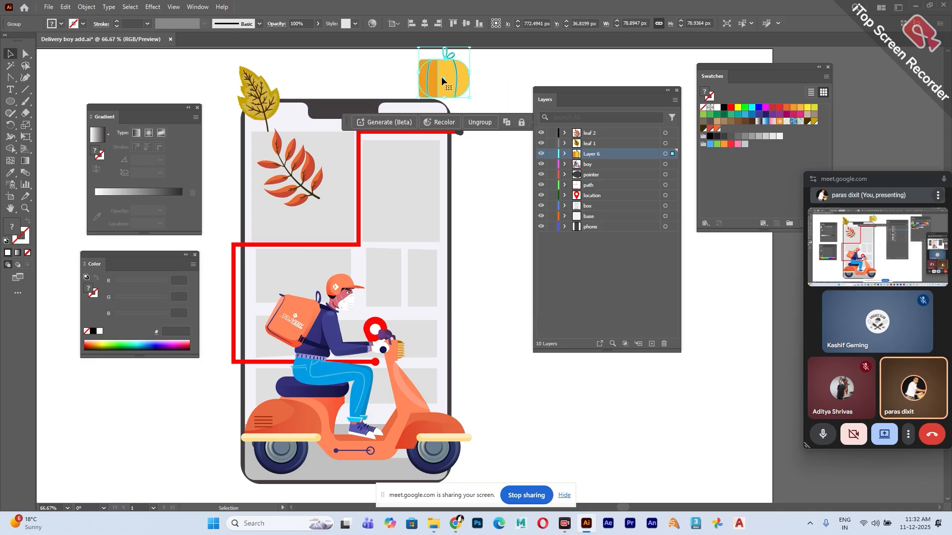
{"action": "left_click", "coordinate": [541, 144]}
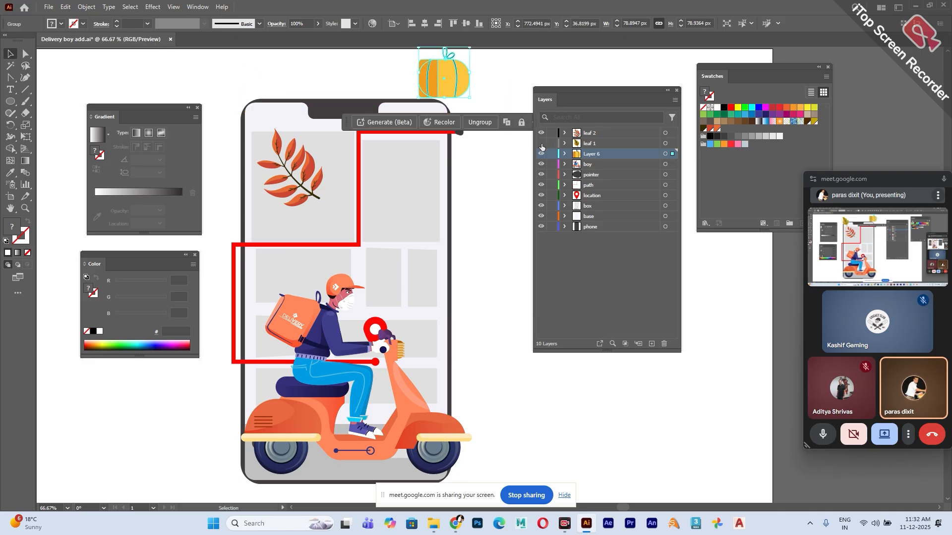
{"action": "left_click", "coordinate": [542, 144]}
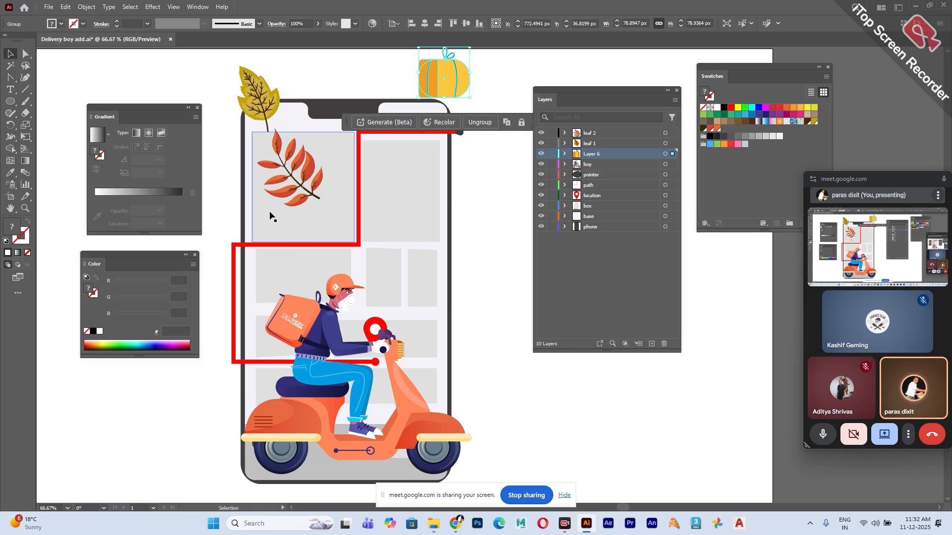
{"action": "scroll", "coordinate": [357, 228], "scroll_direction": "down", "scroll_amount": 4}
{"action": "key", "text": "space"}
{"action": "left_click_drag", "start_coordinate": [358, 229], "coordinate": [358, 260]}
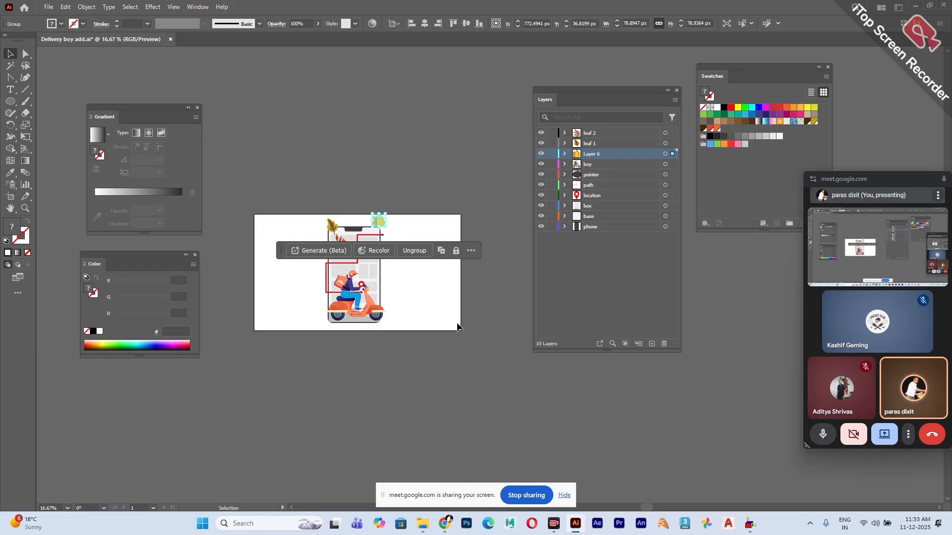
{"action": "left_click", "coordinate": [465, 331]}
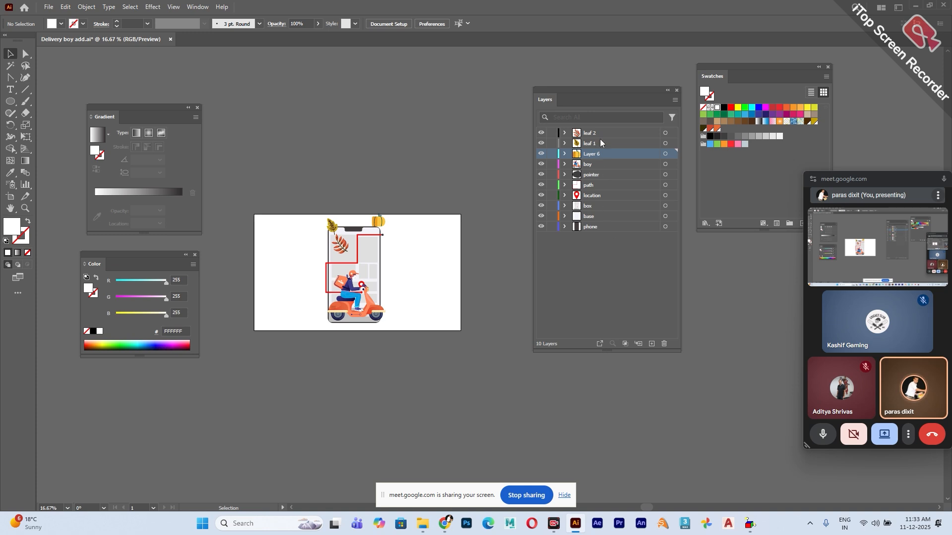
{"action": "scroll", "coordinate": [404, 260], "scroll_direction": "up", "scroll_amount": 2}
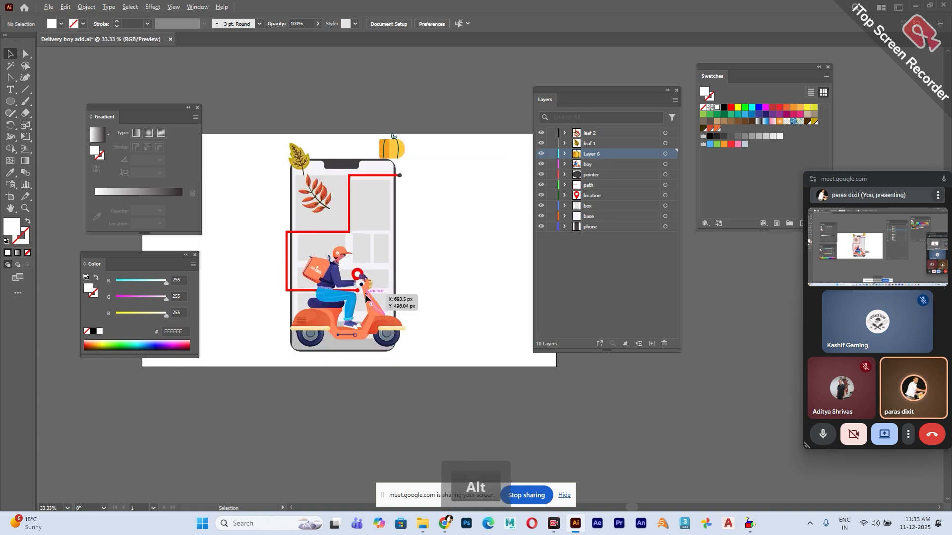
Switch to After Effects, import the Illustrator file Delivery boy add as Composition - Retain Layer Sizes, and open the imported composition.
{"action": "key", "text": "alt+Tab"}
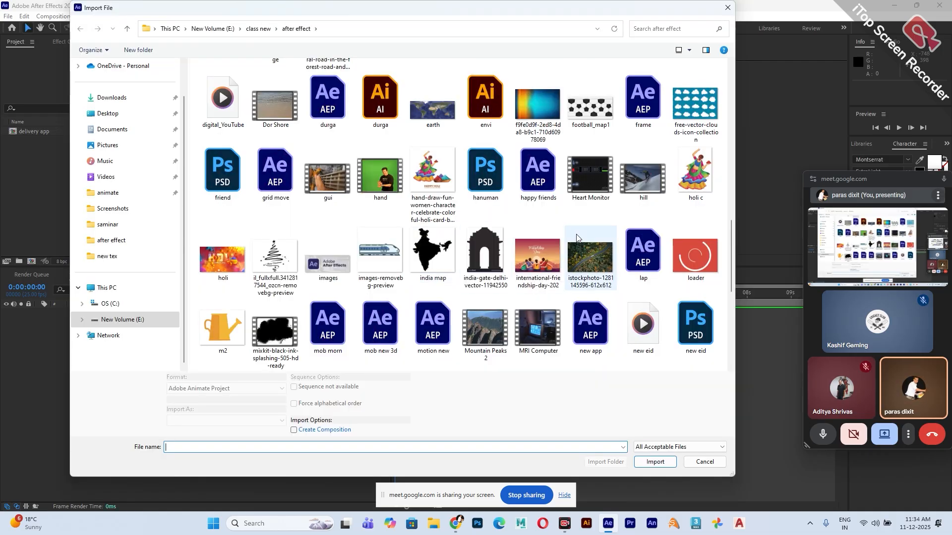
{"action": "scroll", "coordinate": [586, 283], "scroll_direction": "down", "scroll_amount": 3}
{"action": "scroll", "coordinate": [587, 283], "scroll_direction": "up", "scroll_amount": 8}
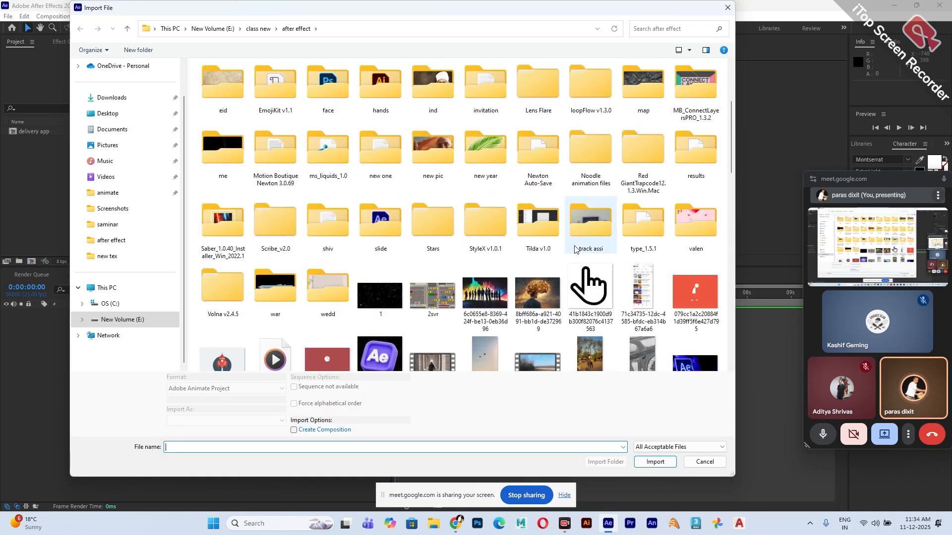
{"action": "scroll", "coordinate": [575, 248], "scroll_direction": "down", "scroll_amount": 5}
{"action": "scroll", "coordinate": [575, 248], "scroll_direction": "down", "scroll_amount": 3}
{"action": "scroll", "coordinate": [575, 247], "scroll_direction": "up", "scroll_amount": 3}
{"action": "left_click", "coordinate": [590, 88]}
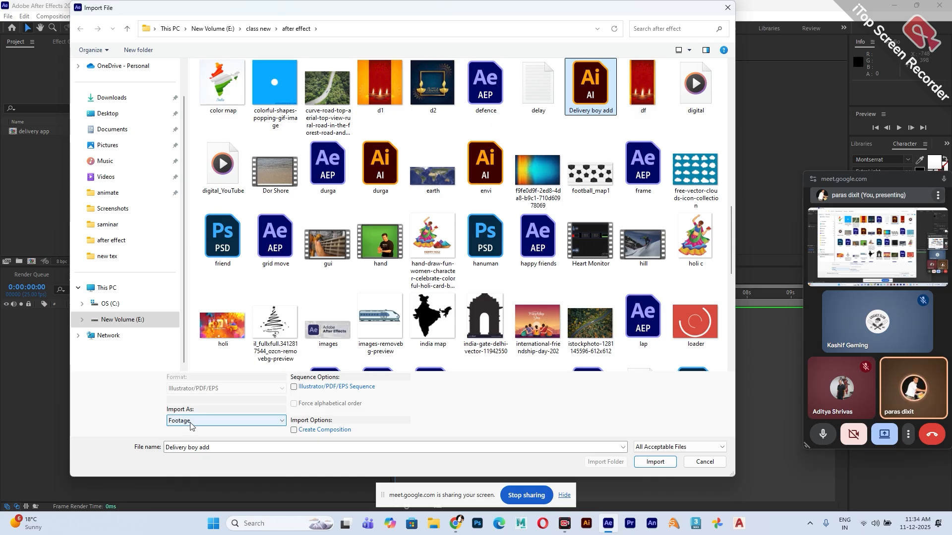
{"action": "left_click", "coordinate": [190, 425]}
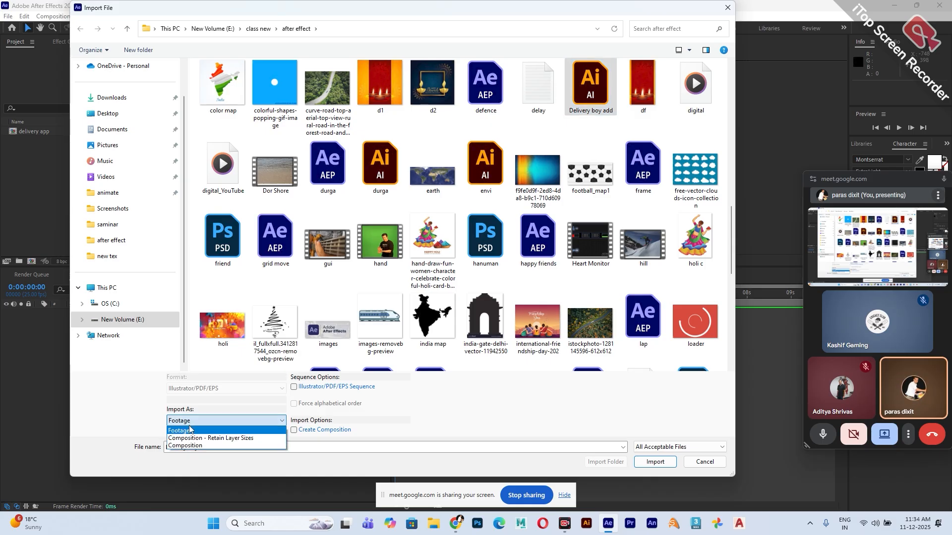
{"action": "left_click", "coordinate": [228, 439]}
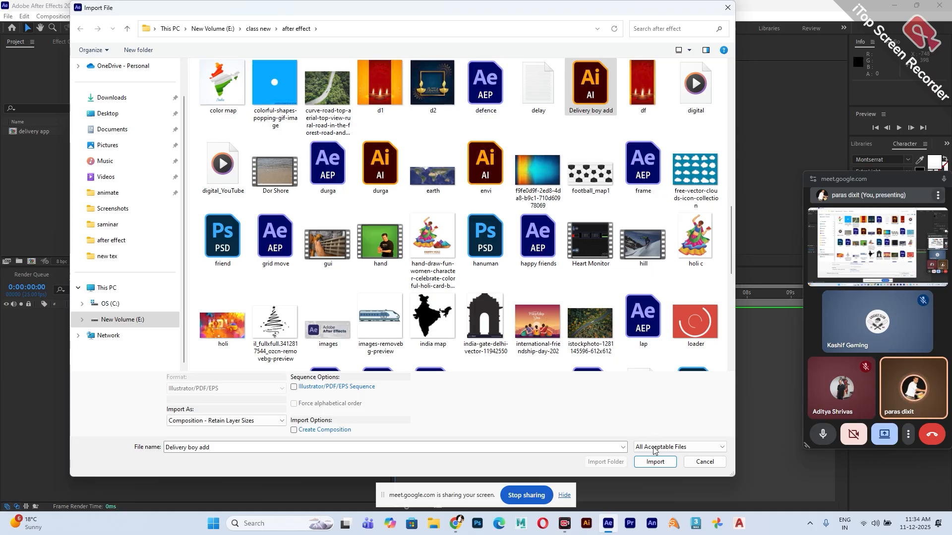
{"action": "left_click", "coordinate": [655, 462]}
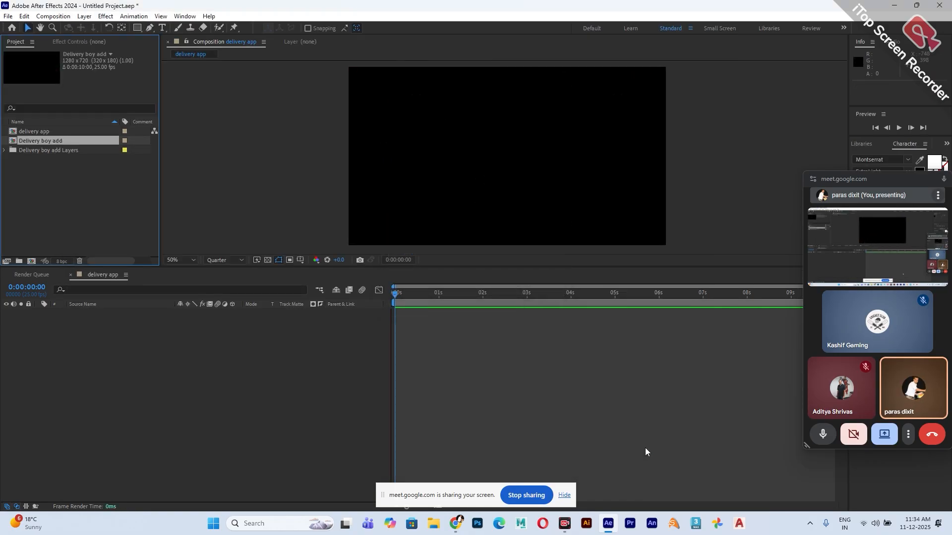
{"action": "double_click", "coordinate": [29, 141]}
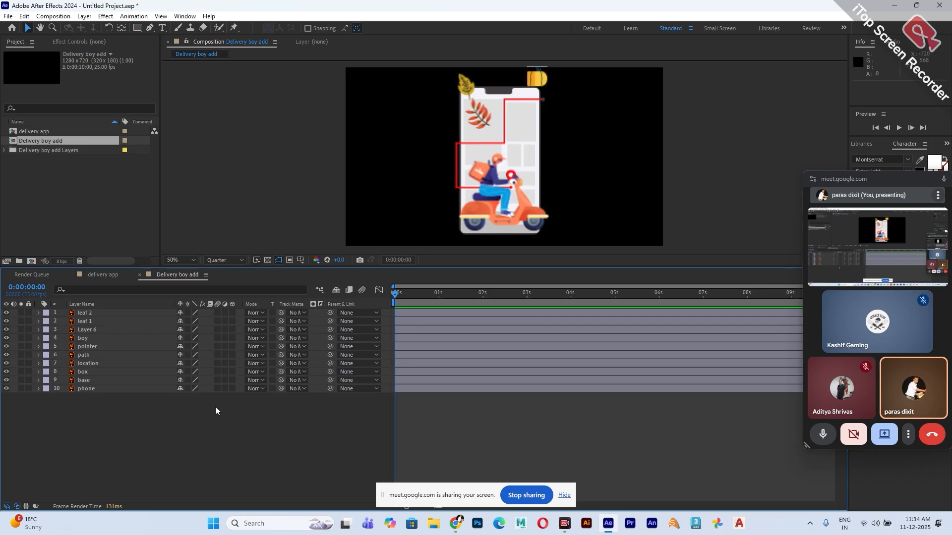
Add a light gray solid the size of the composition and place it beneath the phone layer as the background.
{"action": "right_click", "coordinate": [214, 430]}
{"action": "mouse_move", "coordinate": [324, 305]}
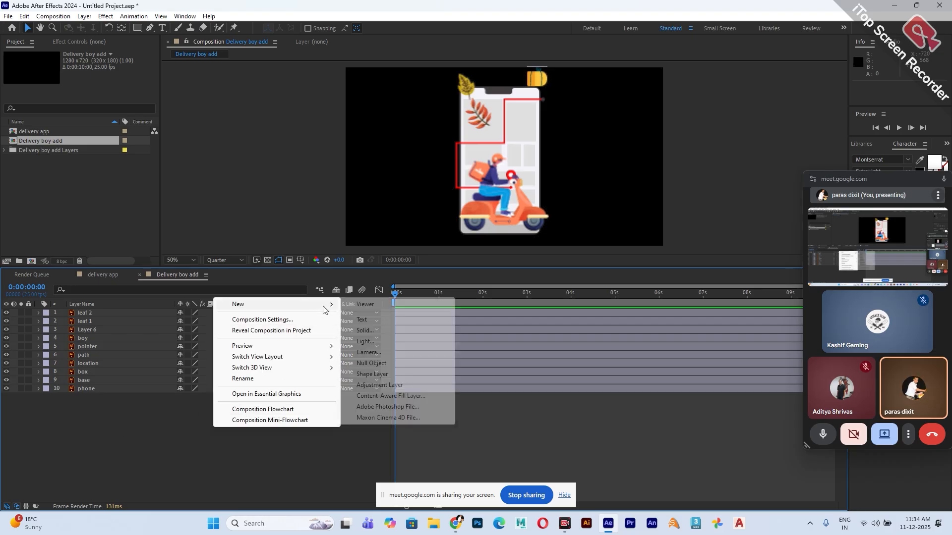
{"action": "left_click", "coordinate": [361, 330]}
{"action": "left_click", "coordinate": [461, 253]}
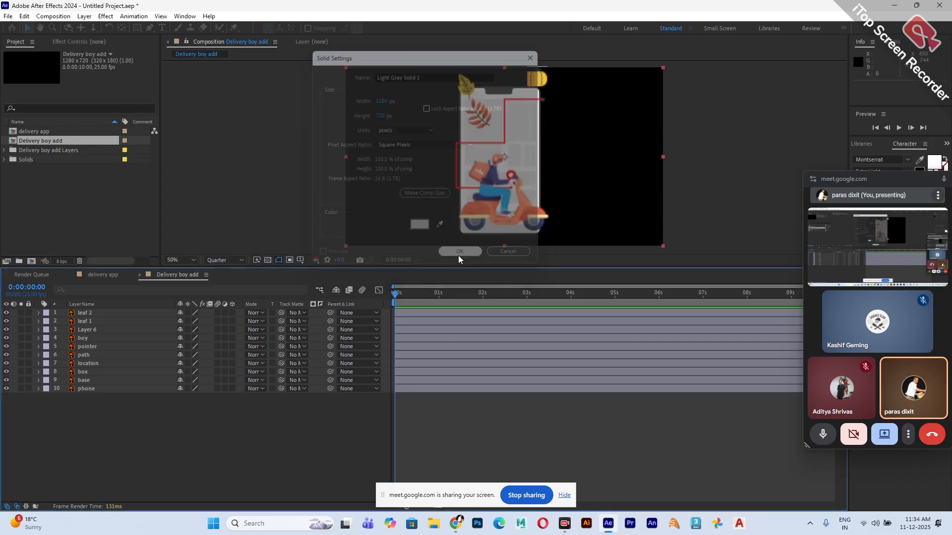
{"action": "left_click_drag", "start_coordinate": [102, 313], "coordinate": [102, 428]}
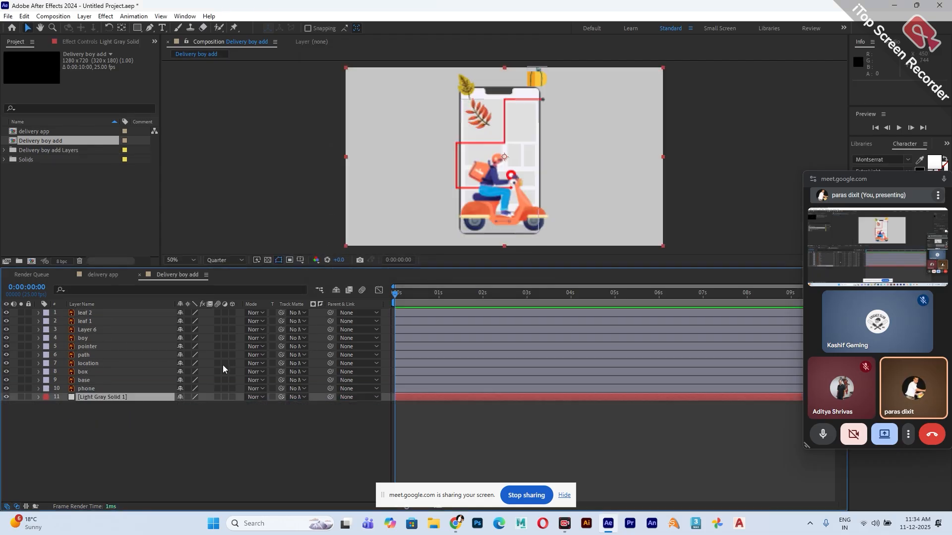
{"action": "scroll", "coordinate": [474, 181], "scroll_direction": "down", "scroll_amount": 2}
{"action": "scroll", "coordinate": [474, 167], "scroll_direction": "up", "scroll_amount": 2}
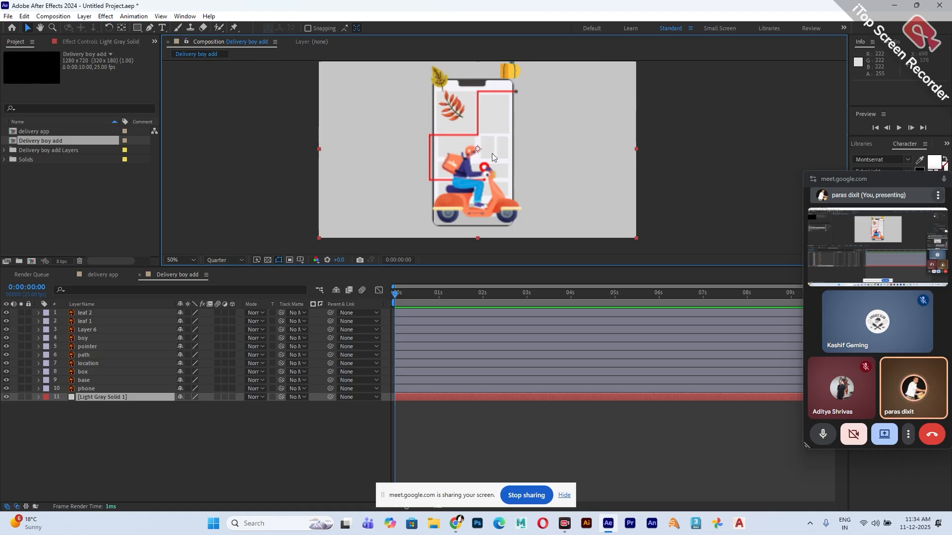
{"action": "left_click", "coordinate": [195, 467]}
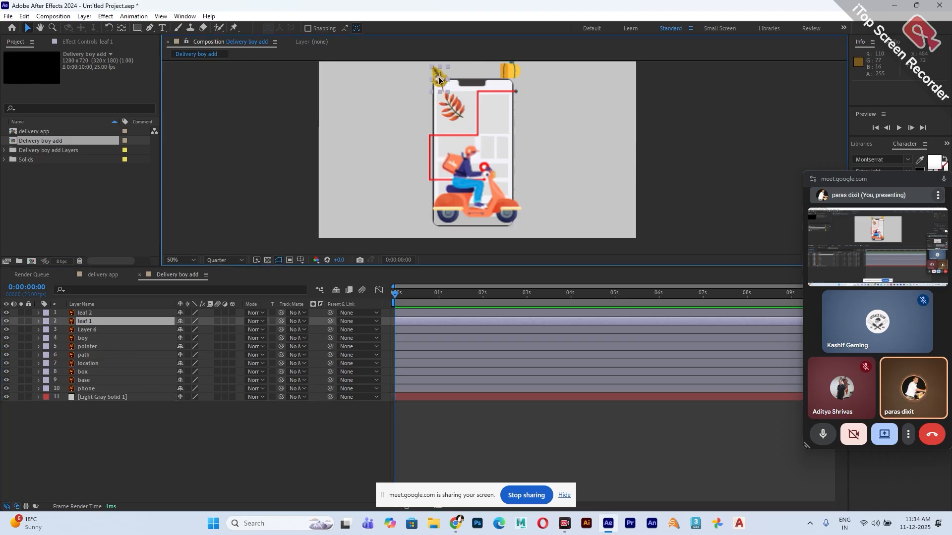
Move leaf 1 to the phone's left side, scale it to 262%, and place its layer beneath the phone layer.
{"action": "left_click_drag", "start_coordinate": [441, 79], "coordinate": [386, 187]}
{"action": "scroll", "coordinate": [387, 193], "scroll_direction": "down", "scroll_amount": 2}
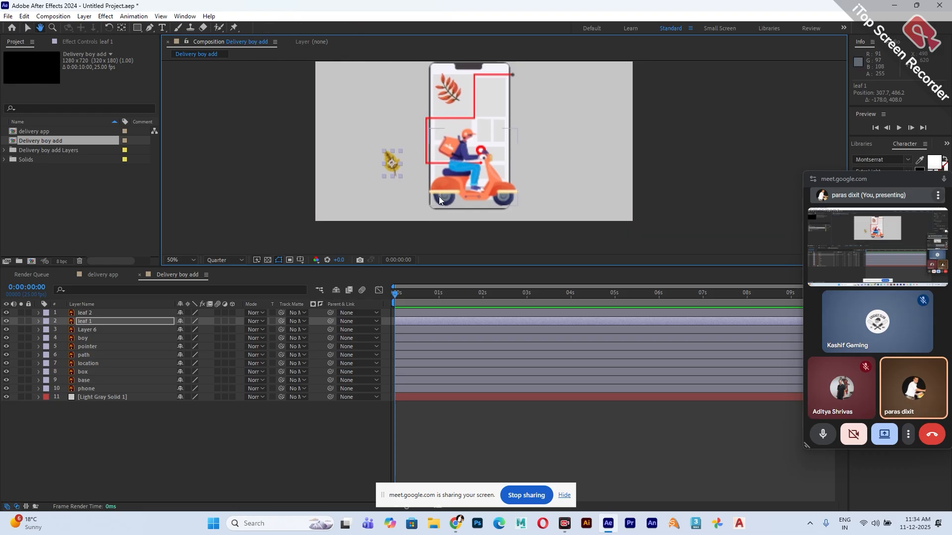
{"action": "key", "text": "r"}
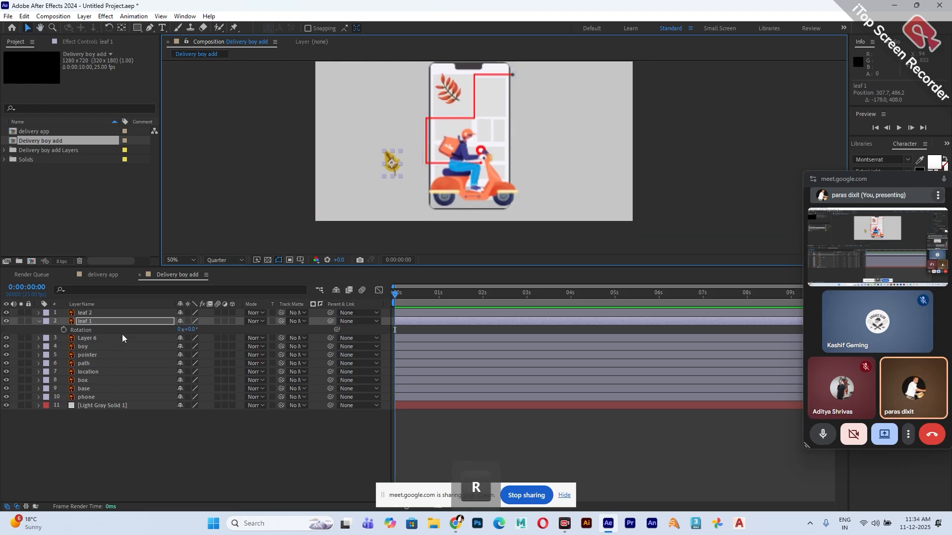
{"action": "key", "text": "s"}
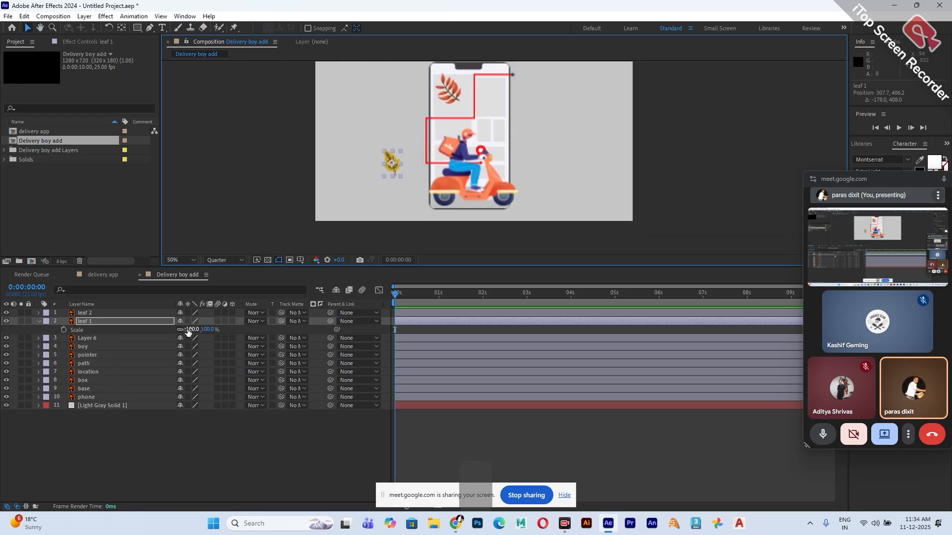
{"action": "left_click_drag", "start_coordinate": [210, 330], "coordinate": [290, 331]}
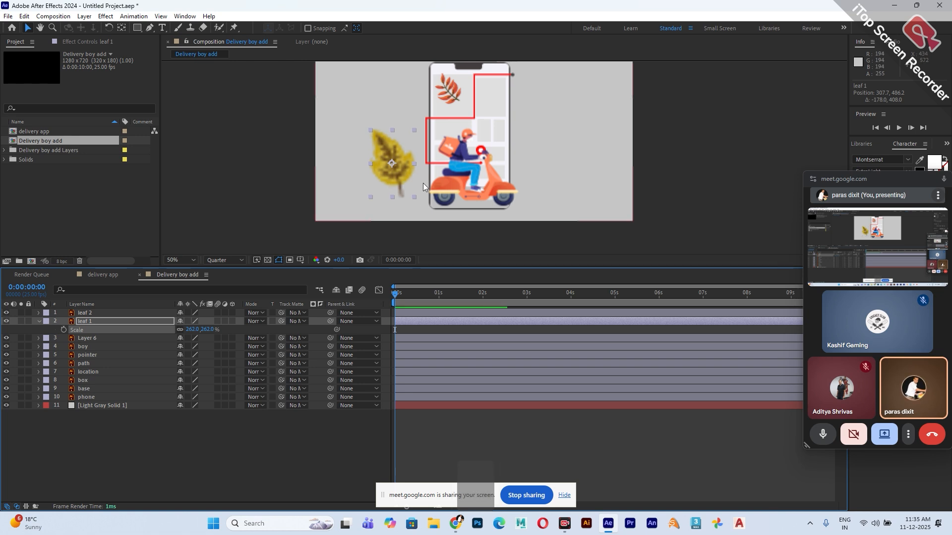
{"action": "left_click_drag", "start_coordinate": [397, 167], "coordinate": [430, 164]}
{"action": "left_click_drag", "start_coordinate": [145, 323], "coordinate": [126, 405]}
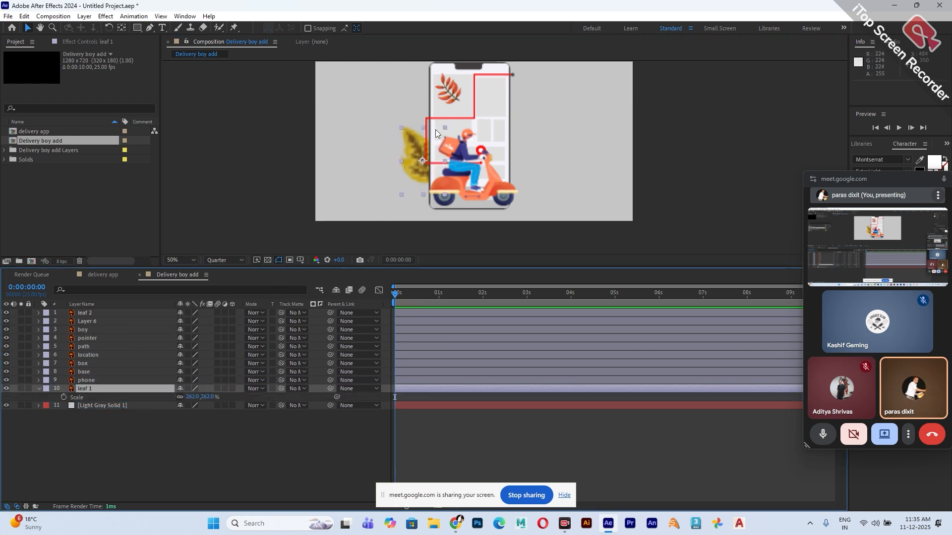
Move leaf 2 to the lower right side of the phone and scale it to 180%.
{"action": "left_click_drag", "start_coordinate": [447, 90], "coordinate": [524, 188]}
{"action": "left_click", "coordinate": [445, 105]}
{"action": "key", "text": "s"}
{"action": "left_click_drag", "start_coordinate": [194, 321], "coordinate": [234, 342]}
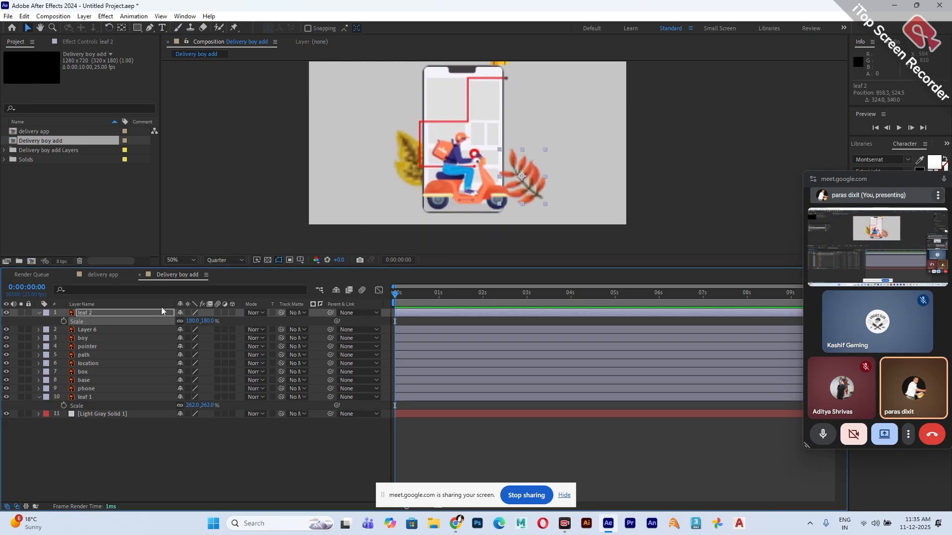
Place the leaf 2 layer beneath the phone layer, tuck the leaf behind the phone's right edge, and rotate it to 81°.
{"action": "left_click_drag", "start_coordinate": [121, 315], "coordinate": [117, 396]}
{"action": "left_click_drag", "start_coordinate": [527, 172], "coordinate": [514, 159]}
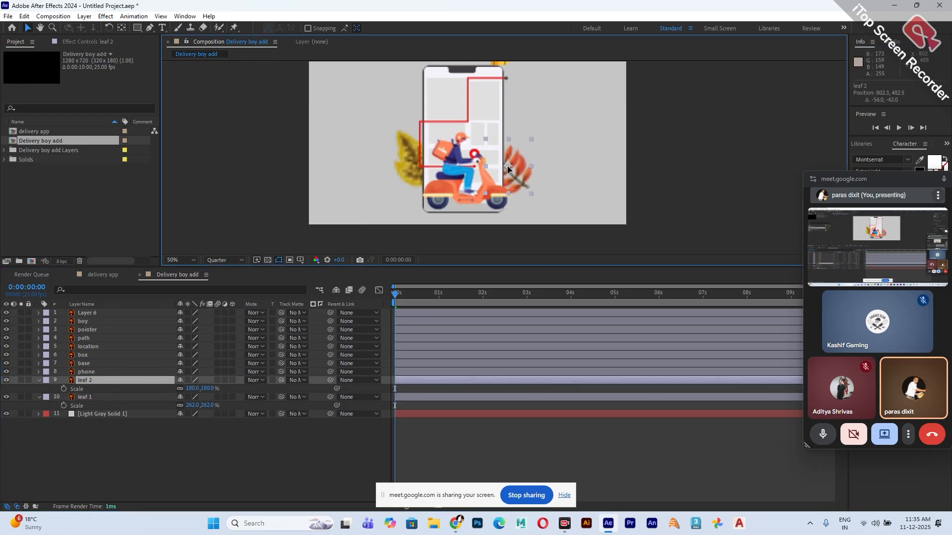
{"action": "key", "text": "r"}
{"action": "left_click_drag", "start_coordinate": [193, 390], "coordinate": [231, 389]}
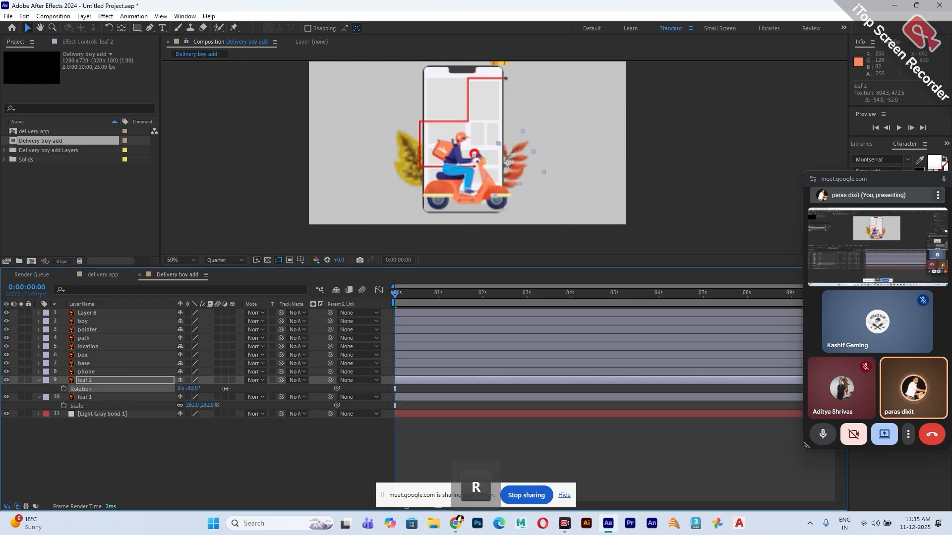
Rotate leaf 1 outward from the phone and move its anchor point to the base of the stem with the Pan Behind tool.
{"action": "left_click", "coordinate": [398, 165]}
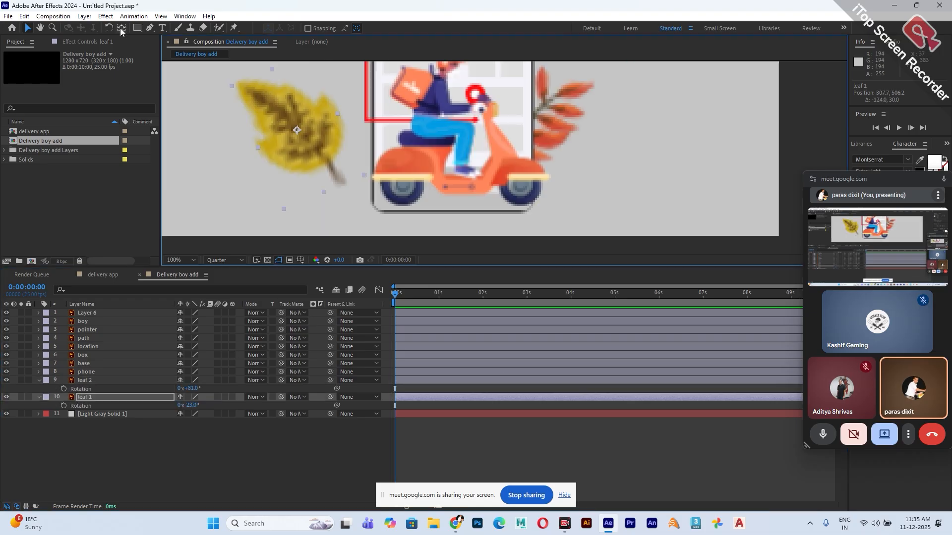
{"action": "left_click", "coordinate": [122, 28]}
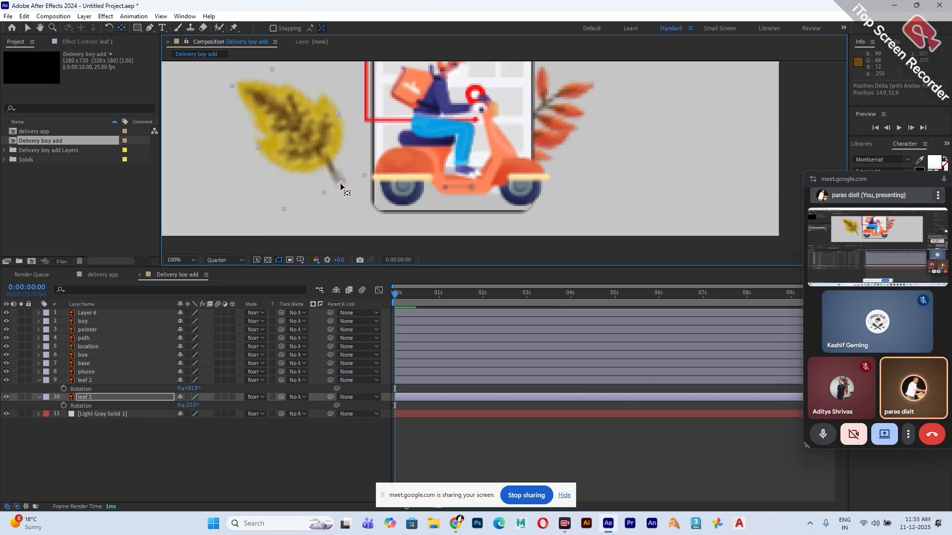
{"action": "left_click_drag", "start_coordinate": [568, 127], "coordinate": [471, 171]}
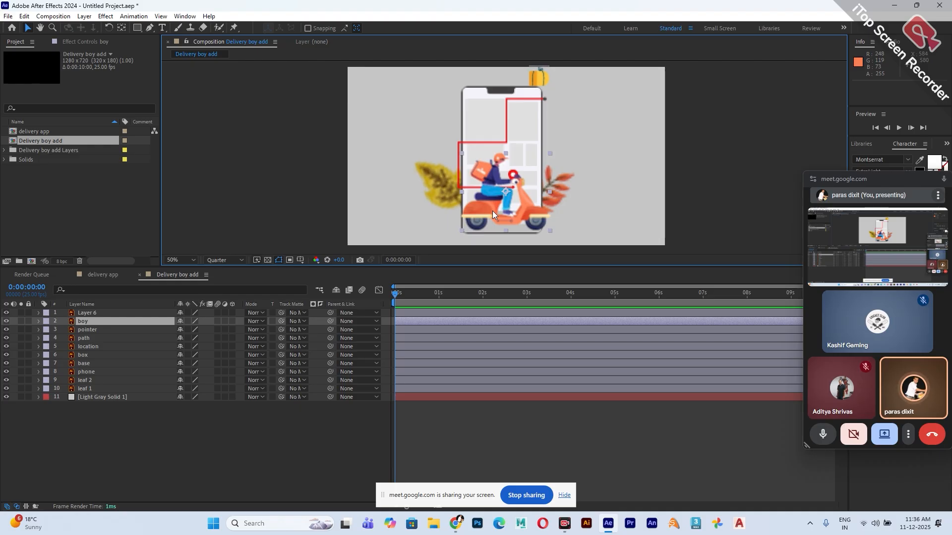
Move the delivery boy horizontally to the left side of the composition, at position 173, 502.2.
{"action": "left_click_drag", "start_coordinate": [492, 211], "coordinate": [387, 210]}
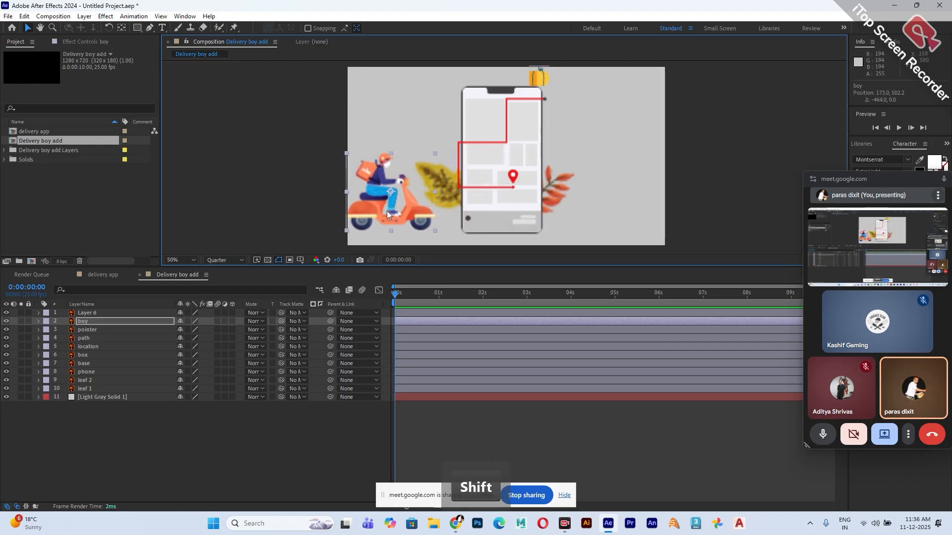
{"action": "scroll", "coordinate": [387, 210], "scroll_direction": "up", "scroll_amount": 2}
{"action": "scroll", "coordinate": [406, 172], "scroll_direction": "down", "scroll_amount": 2}
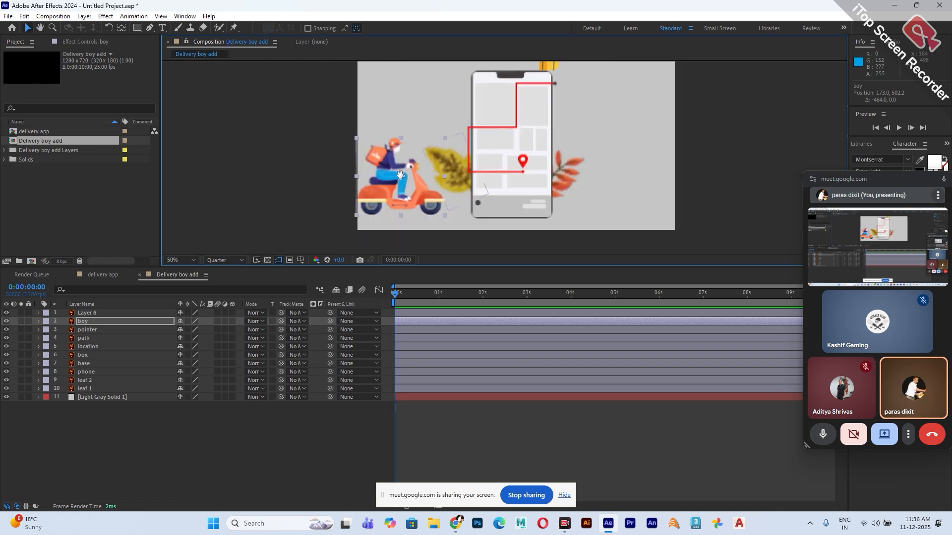
{"action": "scroll", "coordinate": [386, 186], "scroll_direction": "up", "scroll_amount": 2}
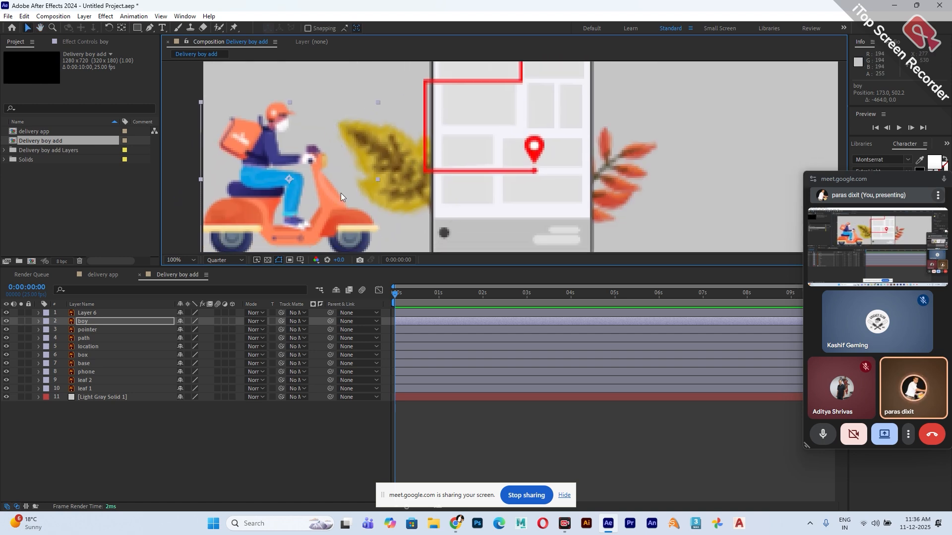
Draw a long horizontal ground line under the phone and scooter with the Pen tool, extending past both composition edges.
{"action": "scroll", "coordinate": [277, 198], "scroll_direction": "down", "scroll_amount": 4}
{"action": "key", "text": "g"}
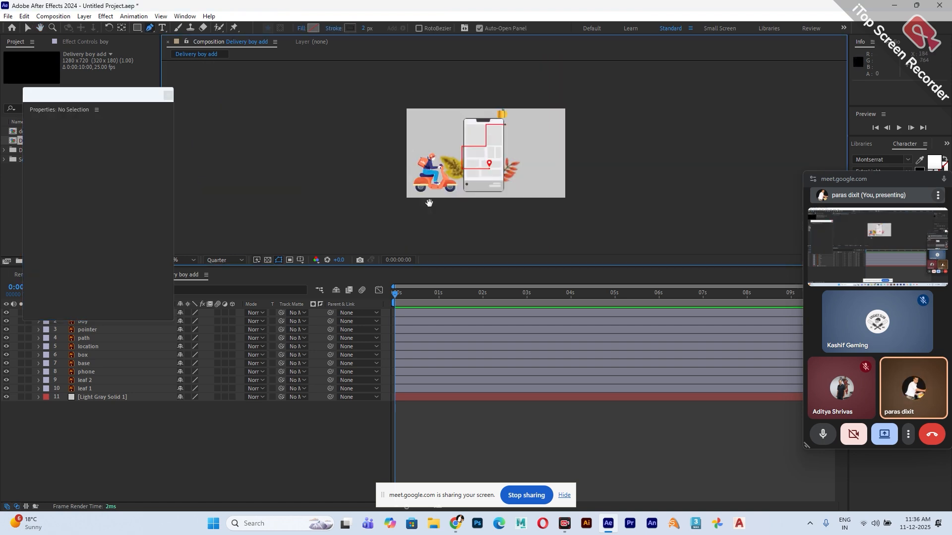
{"action": "key", "text": "v"}
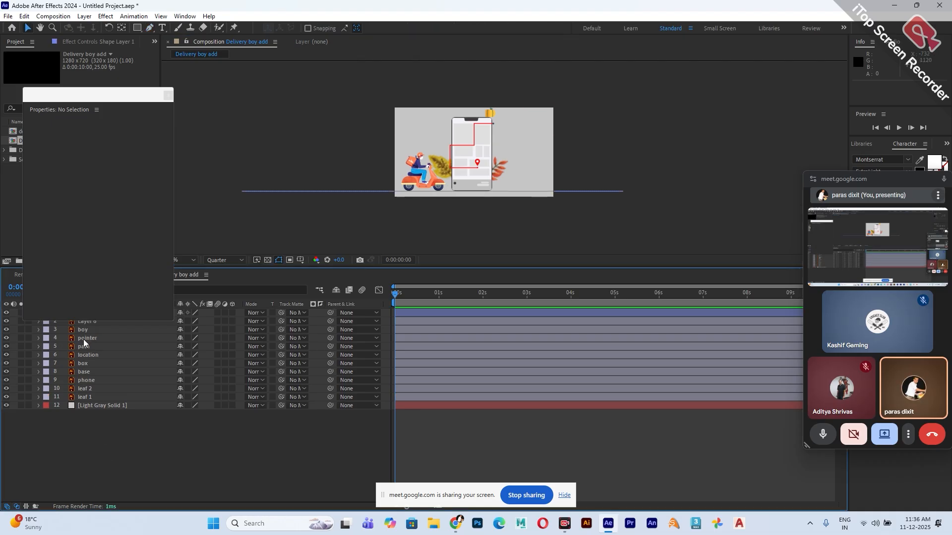
{"action": "left_click", "coordinate": [168, 96]}
{"action": "left_click", "coordinate": [94, 313]}
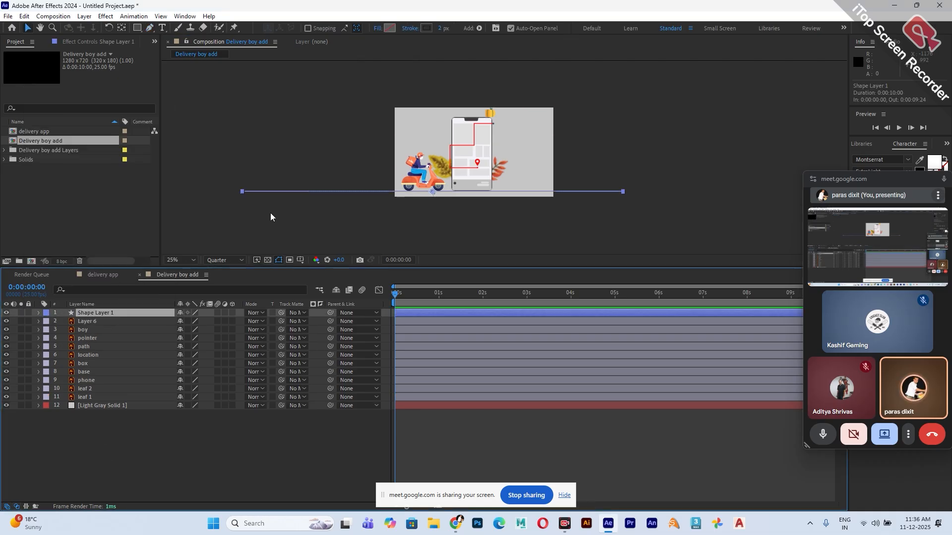
Shift the ground line to the right to position 1279, 673 so it runs along the base of the phone.
{"action": "scroll", "coordinate": [479, 213], "scroll_direction": "up", "scroll_amount": 3}
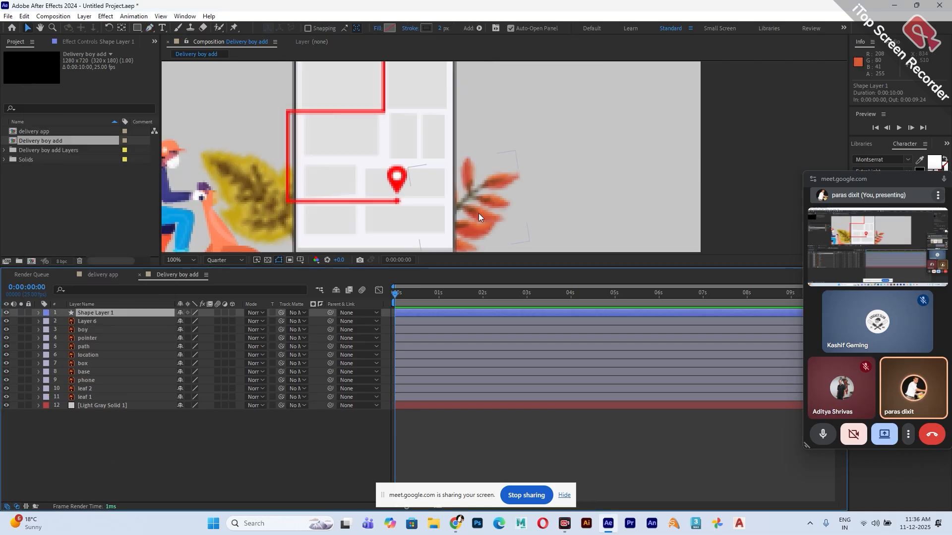
{"action": "left_click_drag", "start_coordinate": [476, 214], "coordinate": [578, 81]}
{"action": "scroll", "coordinate": [506, 182], "scroll_direction": "down", "scroll_amount": 1}
{"action": "left_click_drag", "start_coordinate": [506, 181], "coordinate": [670, 183]}
{"action": "scroll", "coordinate": [453, 192], "scroll_direction": "up", "scroll_amount": 1}
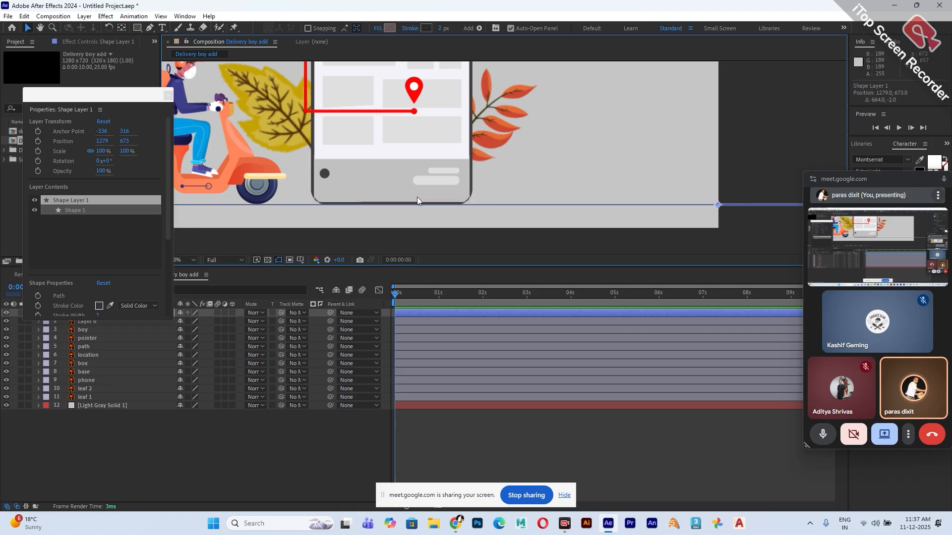
{"action": "scroll", "coordinate": [417, 197], "scroll_direction": "up", "scroll_amount": 1}
{"action": "scroll", "coordinate": [474, 193], "scroll_direction": "down", "scroll_amount": 2}
Place the ground line's layer directly beneath the phone layer and rename it as road.
{"action": "left_click", "coordinate": [168, 95]}
{"action": "left_click", "coordinate": [96, 315]}
{"action": "left_click_drag", "start_coordinate": [96, 312], "coordinate": [95, 387]}
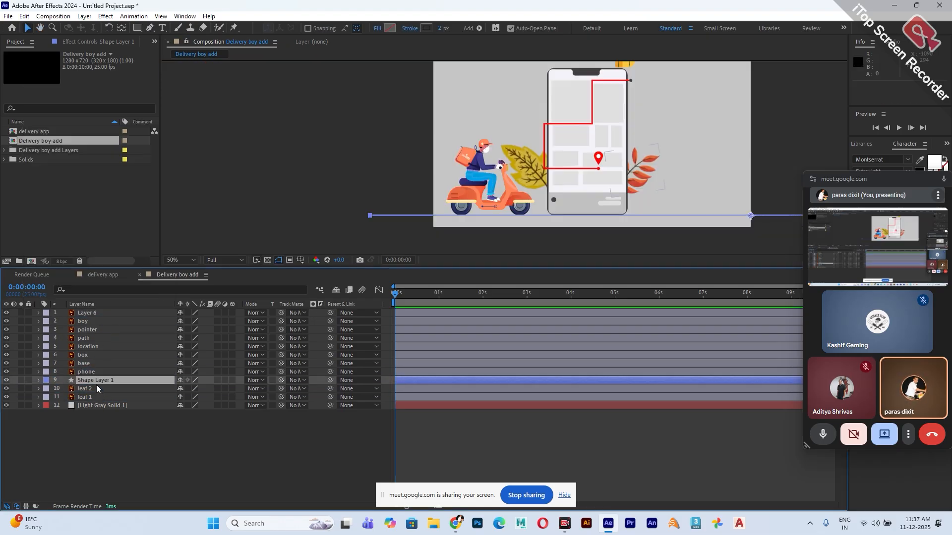
{"action": "key", "text": "Return"}
{"action": "type", "text": "road"}
{"action": "key", "text": "Return"}
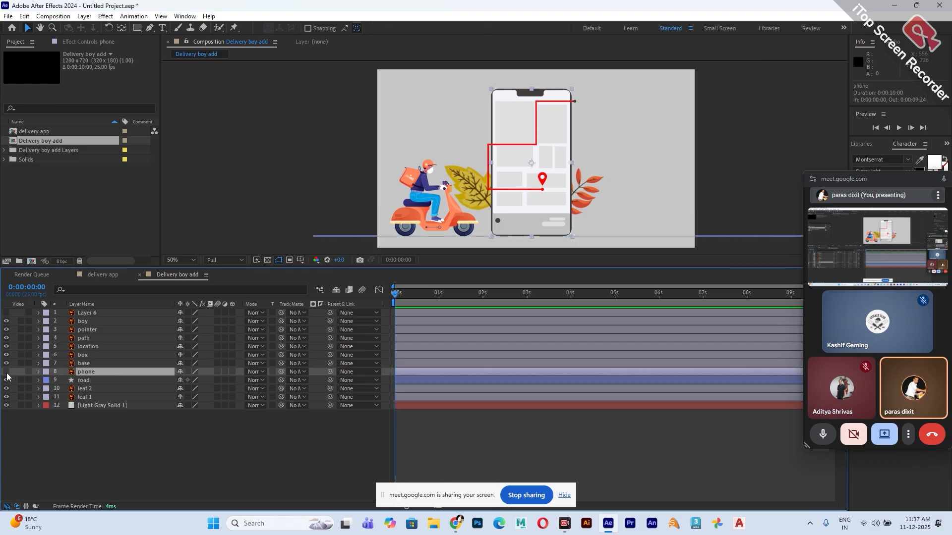
Check the phone layer by toggling it, and parent boy, pointer, path, location, box, base, road, leaf 2 and leaf 1 to it.
{"action": "left_click", "coordinate": [7, 372]}
{"action": "left_click", "coordinate": [7, 372]}
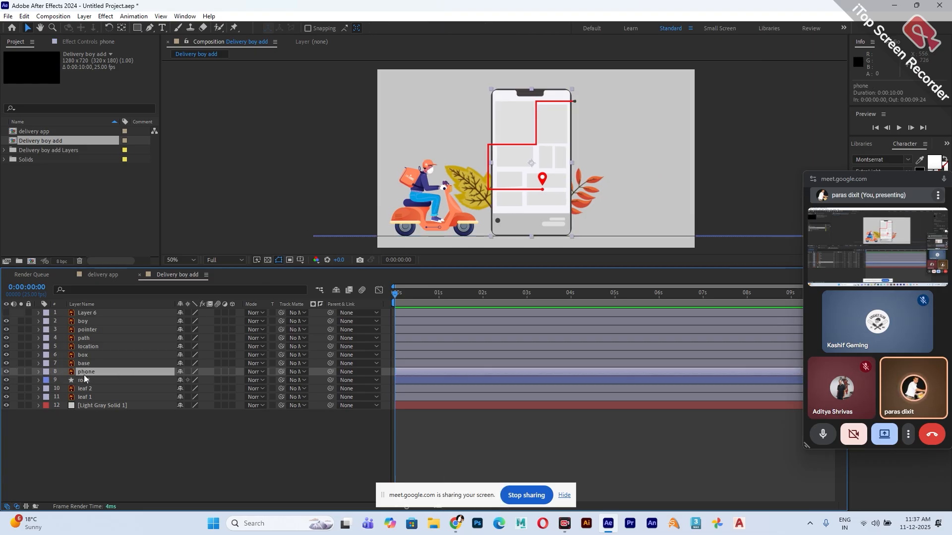
{"action": "left_click", "coordinate": [93, 321]}
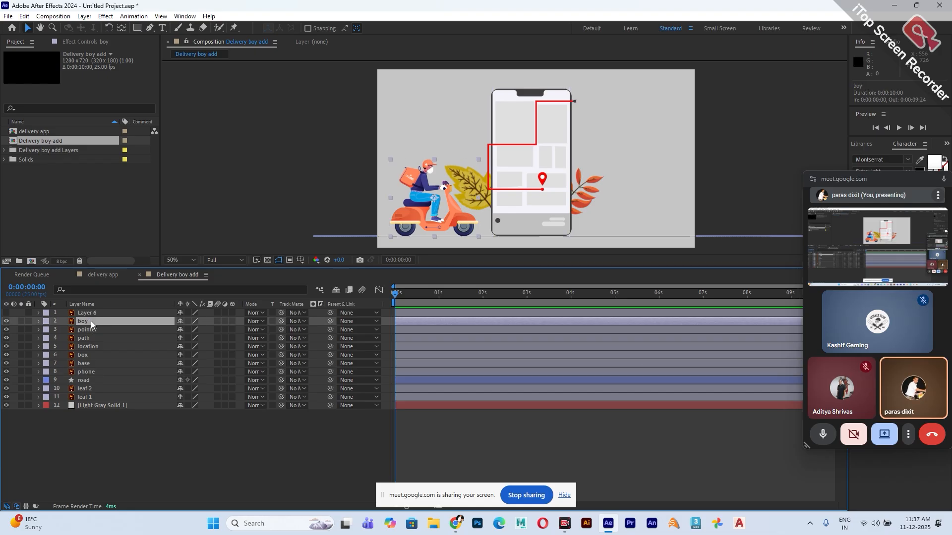
{"action": "left_click", "coordinate": [94, 329], "text": "ctrl"}
{"action": "left_click", "coordinate": [95, 340], "text": "ctrl"}
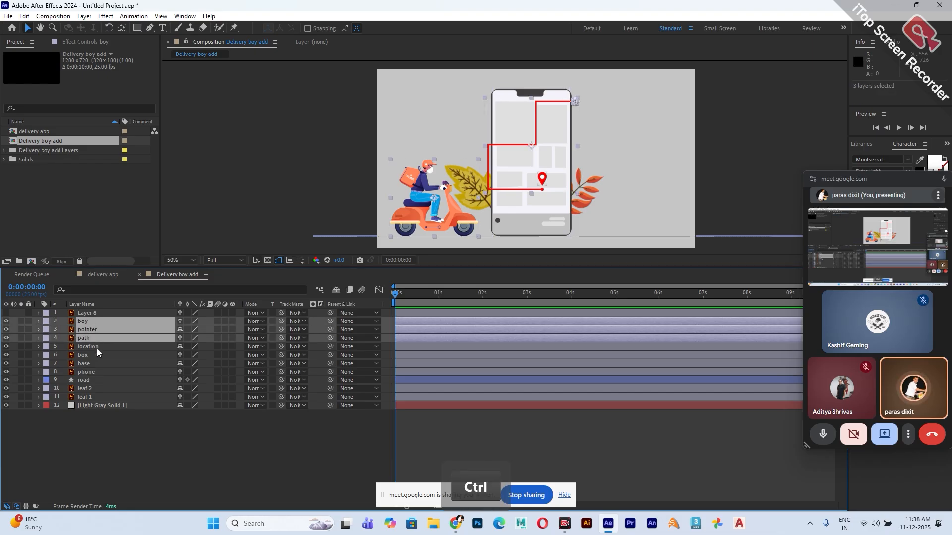
{"action": "left_click", "coordinate": [98, 348], "text": "ctrl"}
{"action": "left_click", "coordinate": [96, 356], "text": "ctrl"}
{"action": "left_click", "coordinate": [98, 365], "text": "ctrl"}
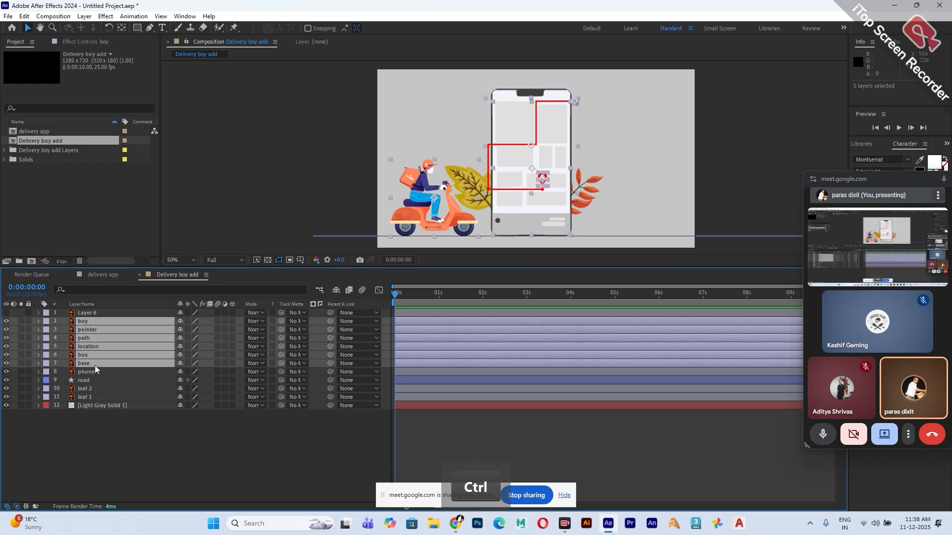
{"action": "left_click", "coordinate": [88, 398], "text": "ctrl"}
{"action": "left_click", "coordinate": [90, 390], "text": "ctrl"}
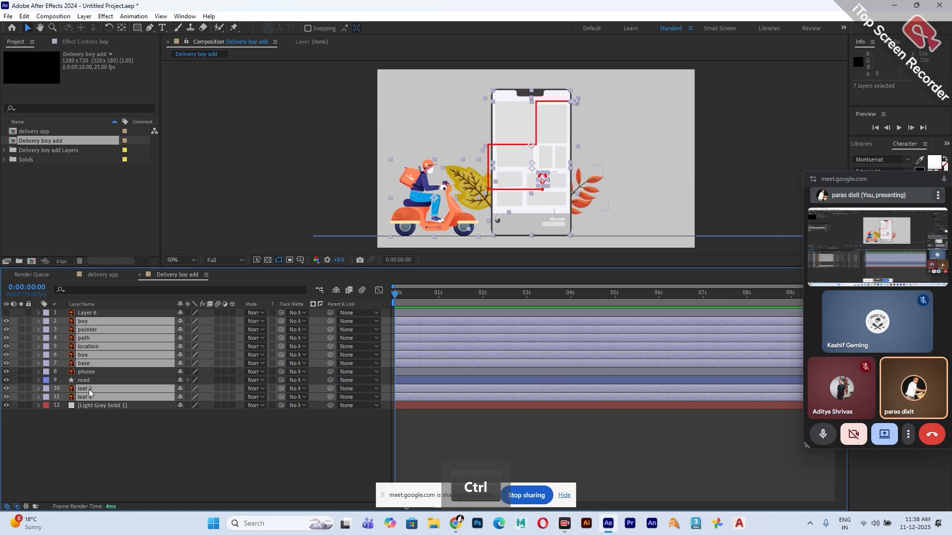
{"action": "left_click", "coordinate": [84, 380], "text": "ctrl"}
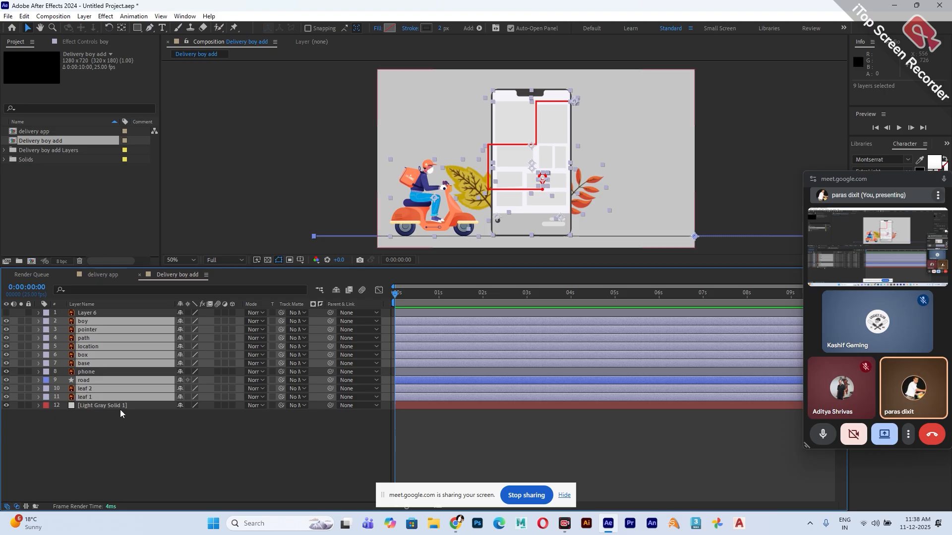
{"action": "left_click_drag", "start_coordinate": [330, 398], "coordinate": [86, 372]}
{"action": "left_click", "coordinate": [87, 374]}
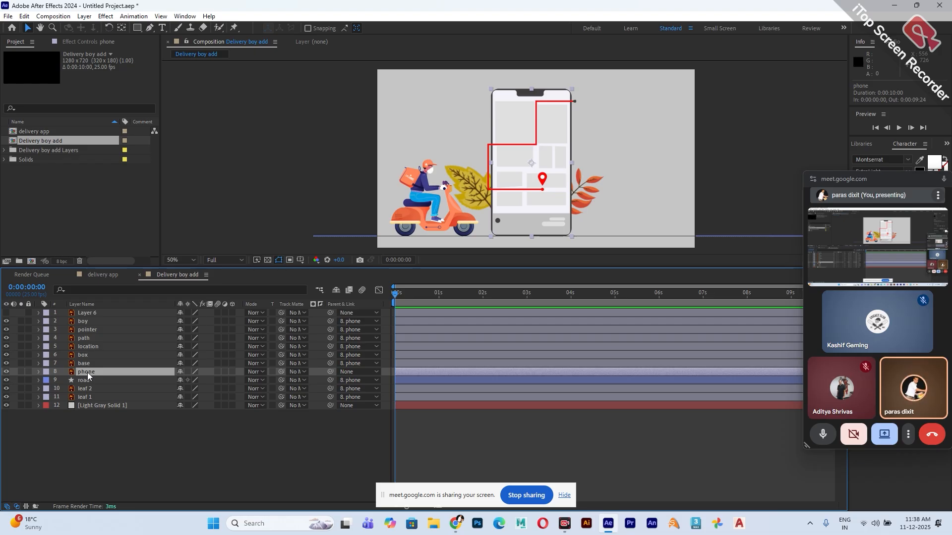
Hide the boy layer, leaving the phone, route, leaves and road displayed.
{"action": "key", "text": "comma"}
{"action": "left_click", "coordinate": [82, 322]}
{"action": "left_click", "coordinate": [6, 321]}
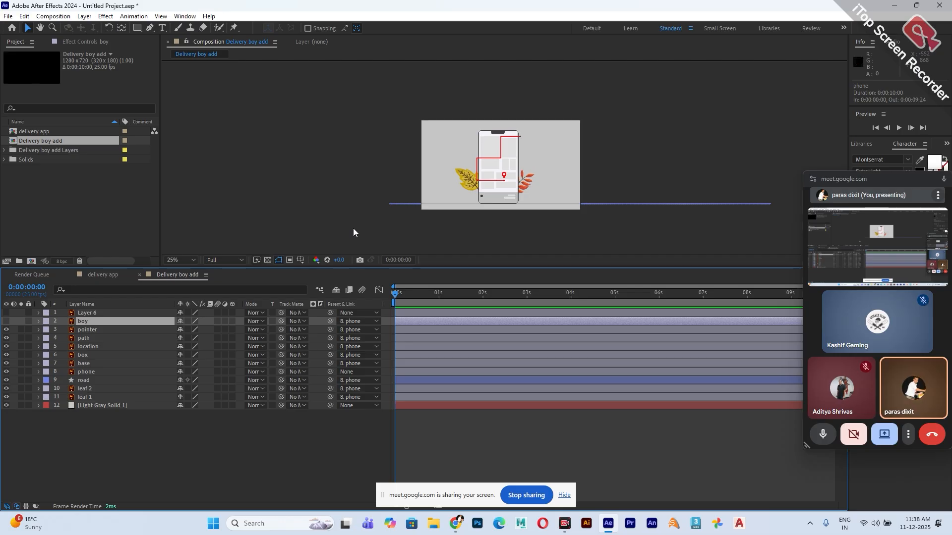
{"action": "left_click_drag", "start_coordinate": [576, 230], "coordinate": [528, 235]}
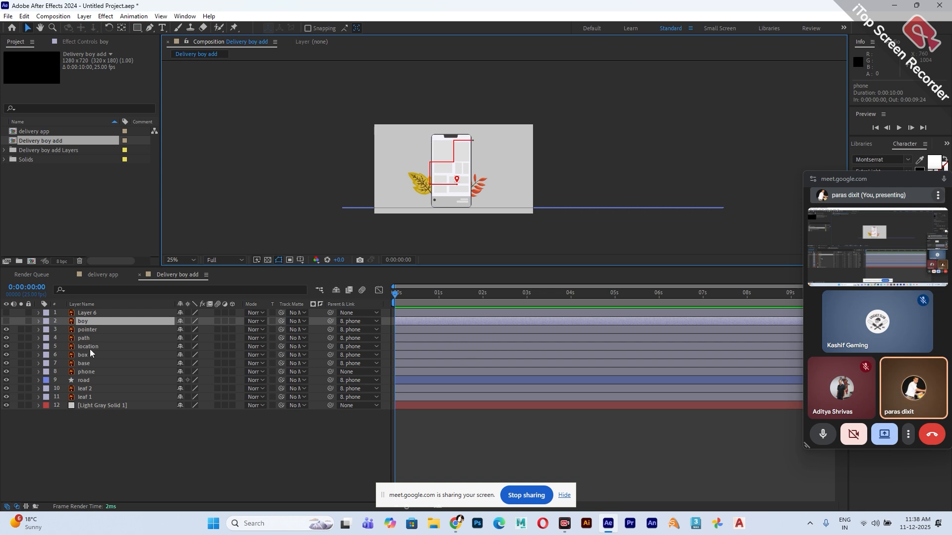
Add position keyframes to the phone layer at 0:00:00:00 and 0:00:01:15.
{"action": "left_click", "coordinate": [90, 372]}
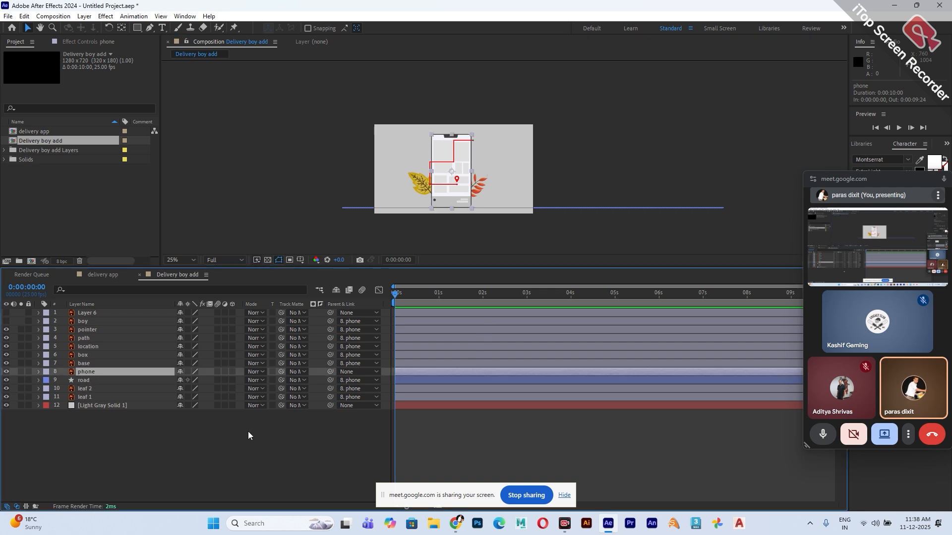
{"action": "key", "text": "p"}
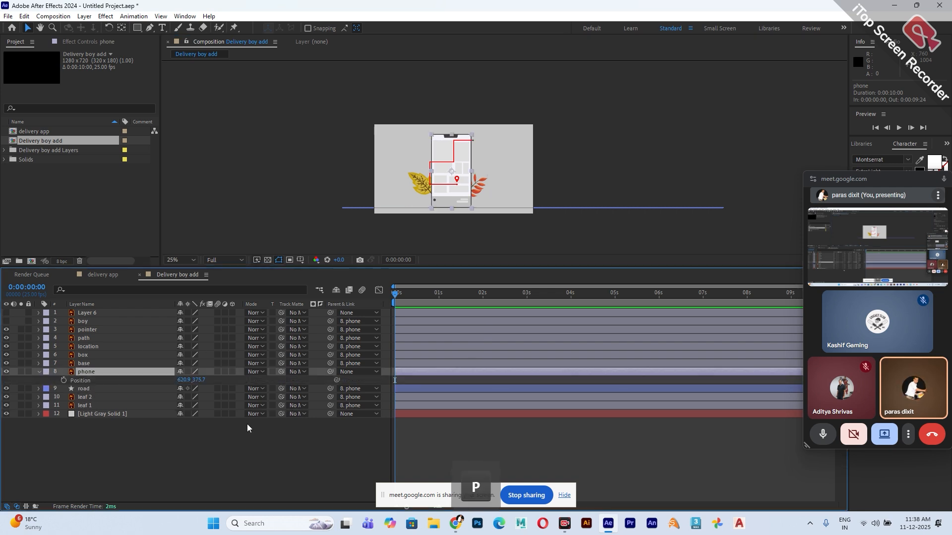
{"action": "key", "text": "period"}
{"action": "left_click", "coordinate": [63, 380]}
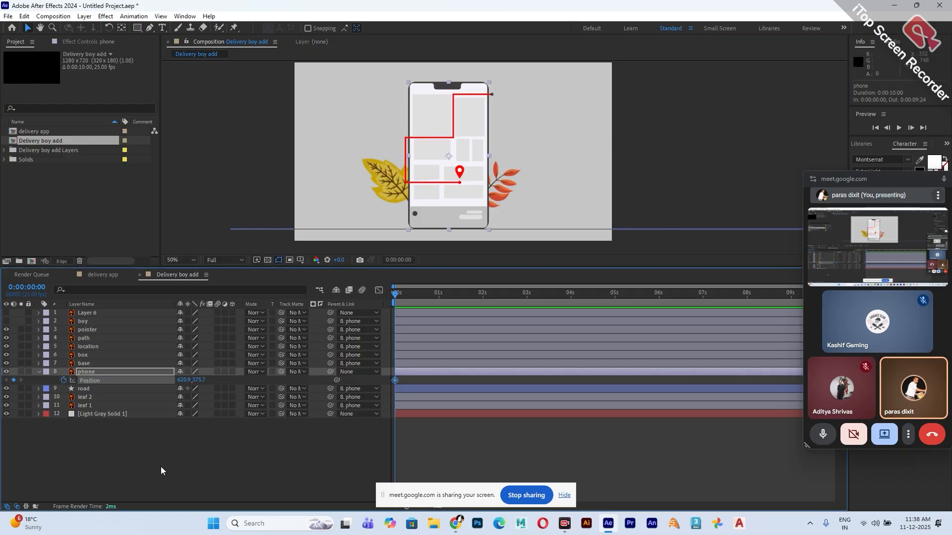
{"action": "left_click", "coordinate": [457, 295]}
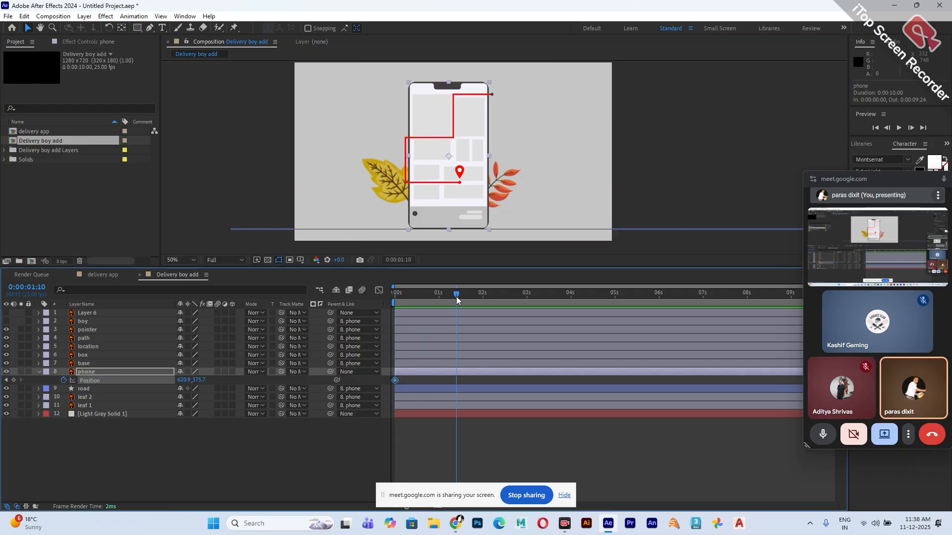
{"action": "left_click_drag", "start_coordinate": [456, 299], "coordinate": [465, 302]}
{"action": "left_click", "coordinate": [14, 380]}
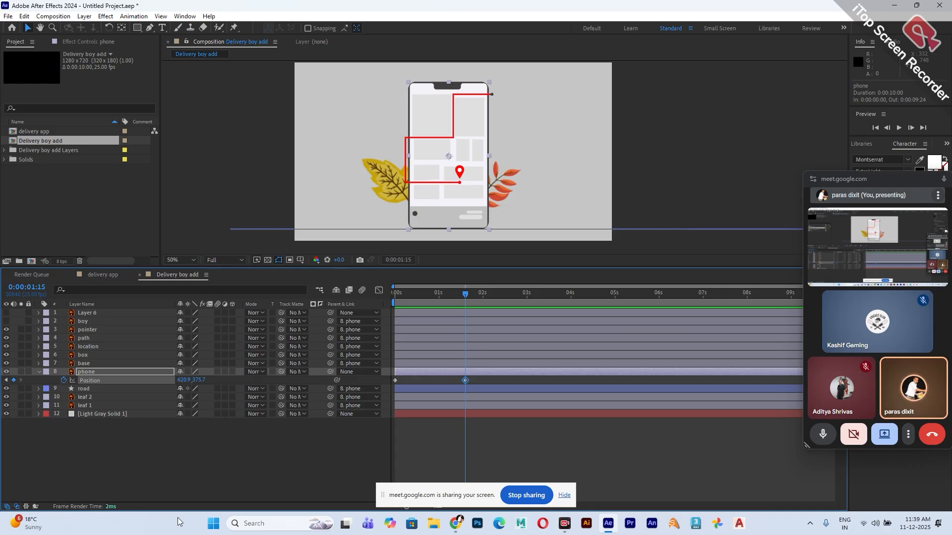
Move the phone off-canvas to position 1639.9, 375.7 at 0:00:00:00, and add a holding position keyframe at 0:00:02:00.
{"action": "key", "text": "Home"}
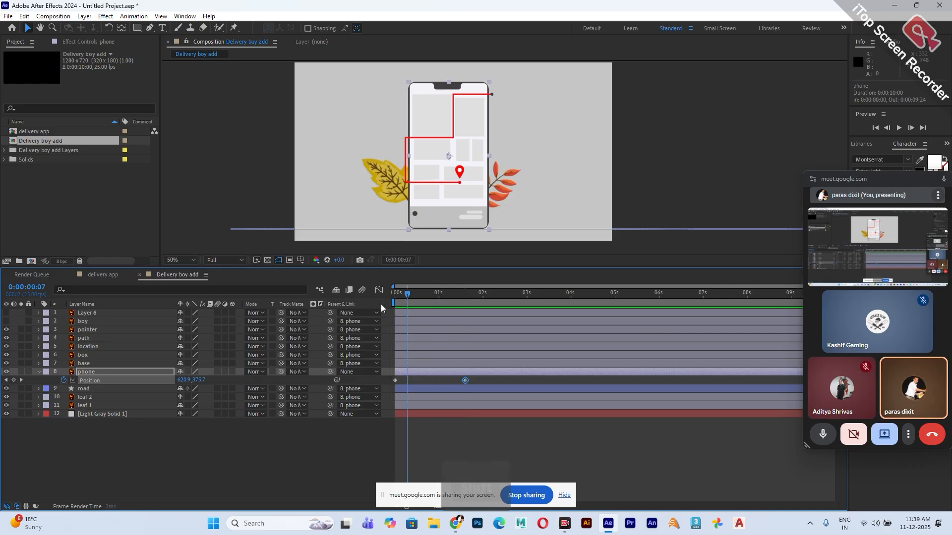
{"action": "left_click_drag", "start_coordinate": [186, 380], "coordinate": [642, 340]}
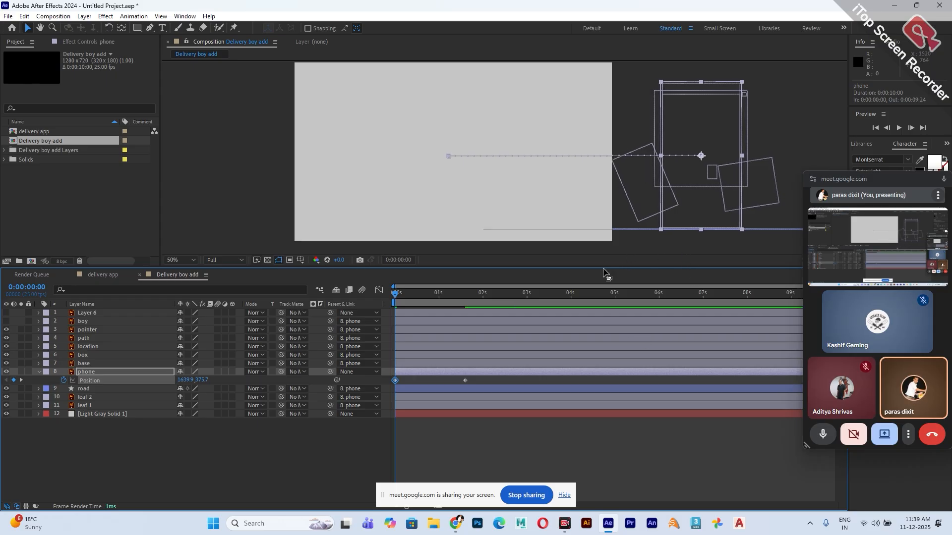
{"action": "left_click_drag", "start_coordinate": [401, 293], "coordinate": [486, 300]}
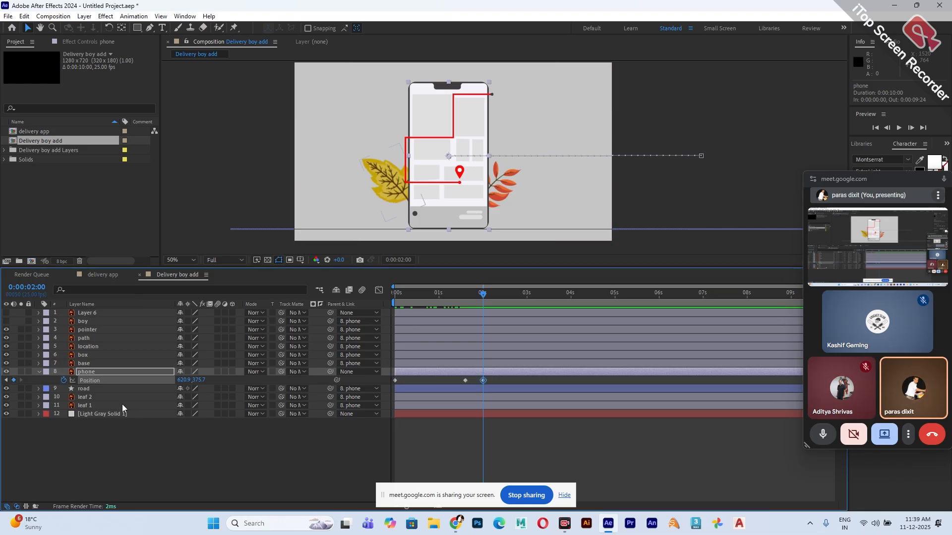
Keyframe the phone's scale at 0:00:02:00, and at 0:00:03:05 set its scale to 73% and position to 620.9, 406.7.
{"action": "key", "text": "shift+s"}
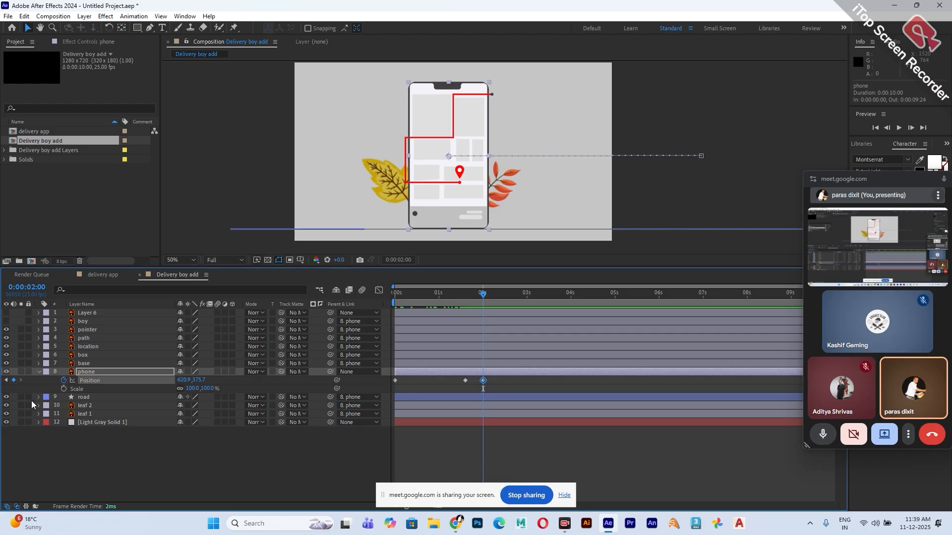
{"action": "left_click", "coordinate": [63, 389]}
{"action": "left_click_drag", "start_coordinate": [490, 301], "coordinate": [536, 307]}
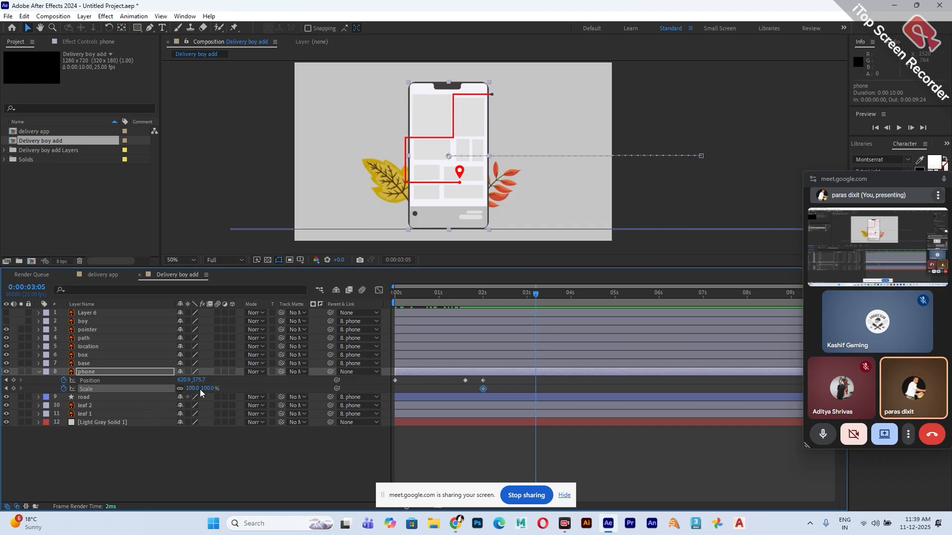
{"action": "mouse_move", "coordinate": [195, 390]}
{"action": "left_mouse_down"}
{"action": "mouse_move", "coordinate": [184, 391]}
{"action": "mouse_move", "coordinate": [220, 381]}
{"action": "mouse_move", "coordinate": [211, 385]}
{"action": "left_mouse_up"}
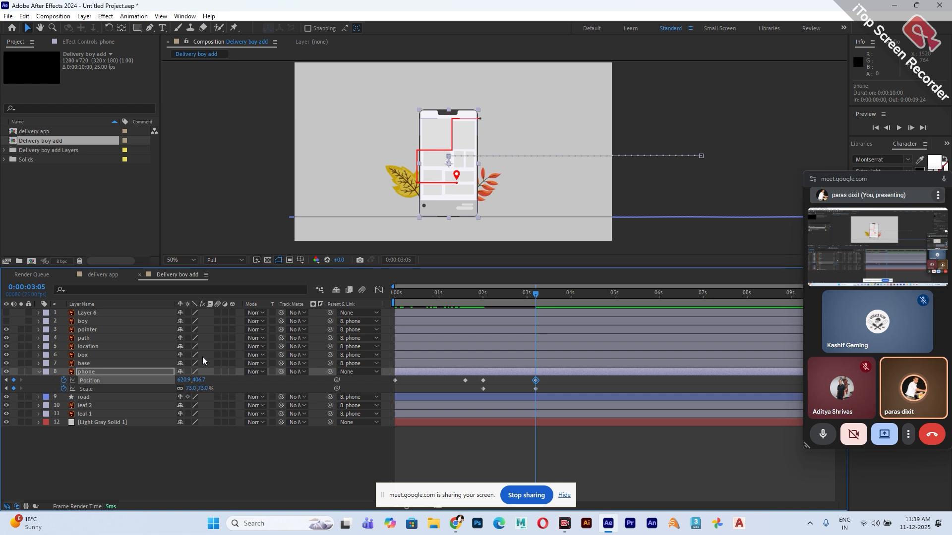
Preview the phone's slide-in and scale-down animation from 0:00:00:00.
{"action": "left_click_drag", "start_coordinate": [497, 296], "coordinate": [381, 313]}
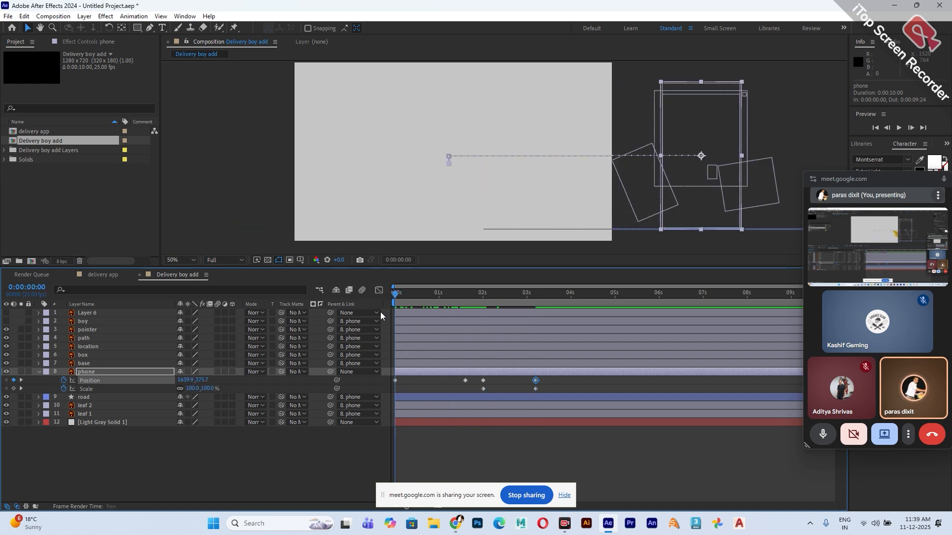
{"action": "key", "text": "space"}
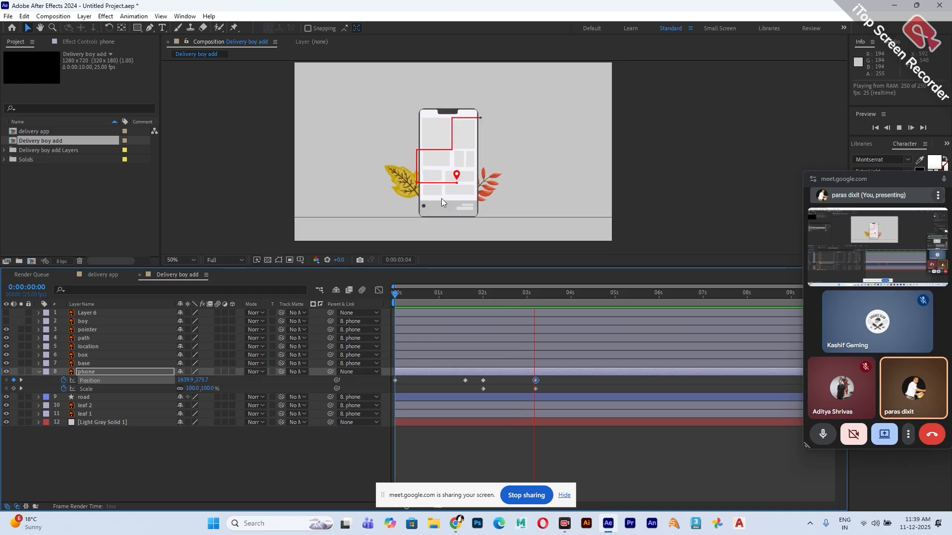
{"action": "key", "text": "space"}
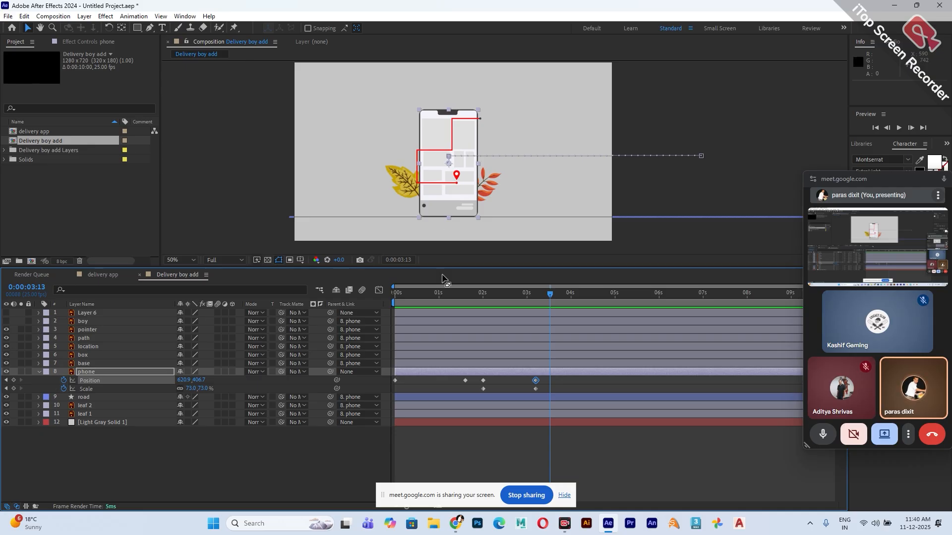
Apply Easy Ease to all the phone's position keyframes and reshape their speed graph to peak early and slow down gradually.
{"action": "left_click_drag", "start_coordinate": [553, 379], "coordinate": [393, 384]}
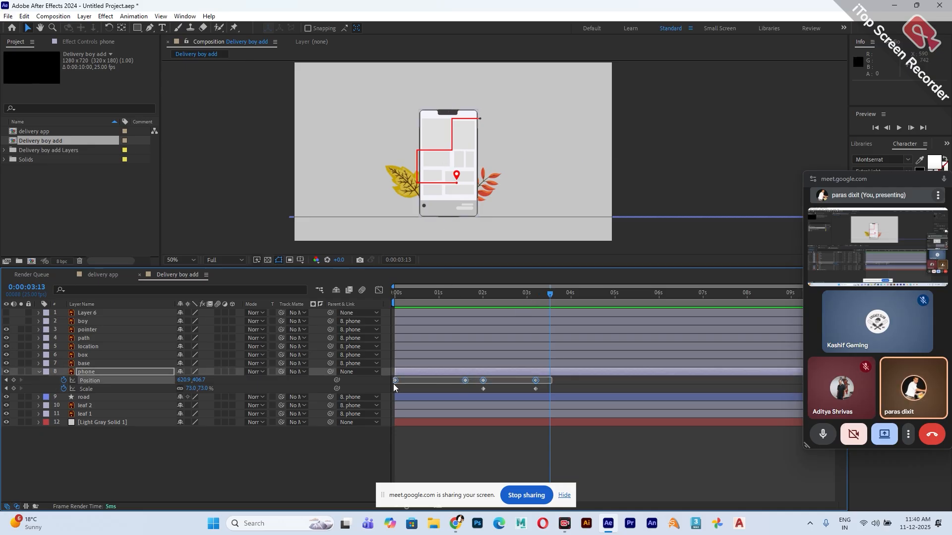
{"action": "right_click", "coordinate": [395, 381]}
{"action": "mouse_move", "coordinate": [436, 373]}
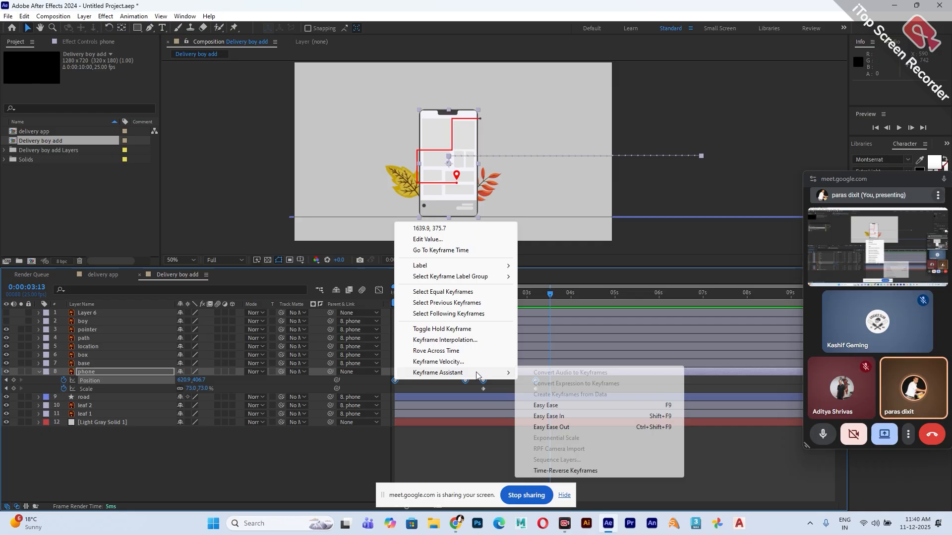
{"action": "left_click", "coordinate": [538, 405]}
{"action": "left_click", "coordinate": [379, 290]}
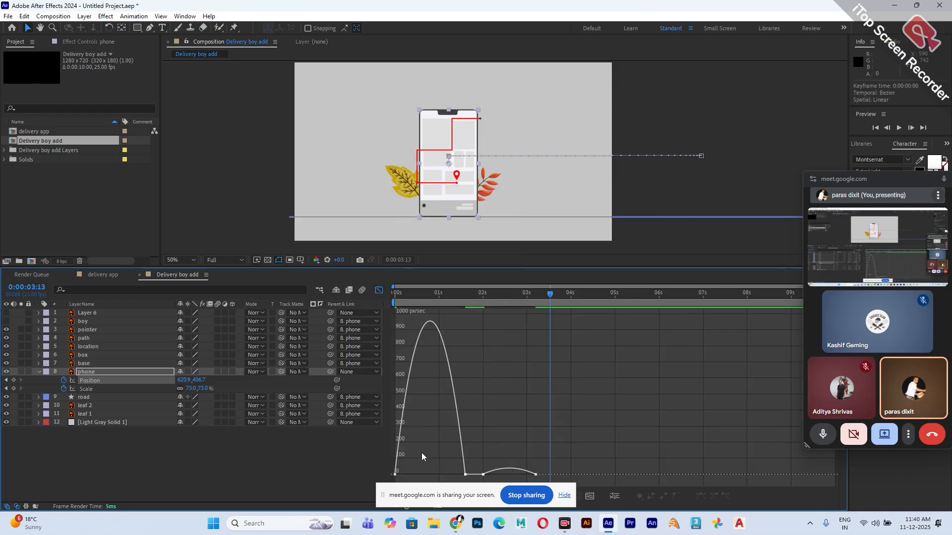
{"action": "left_click", "coordinate": [562, 496]}
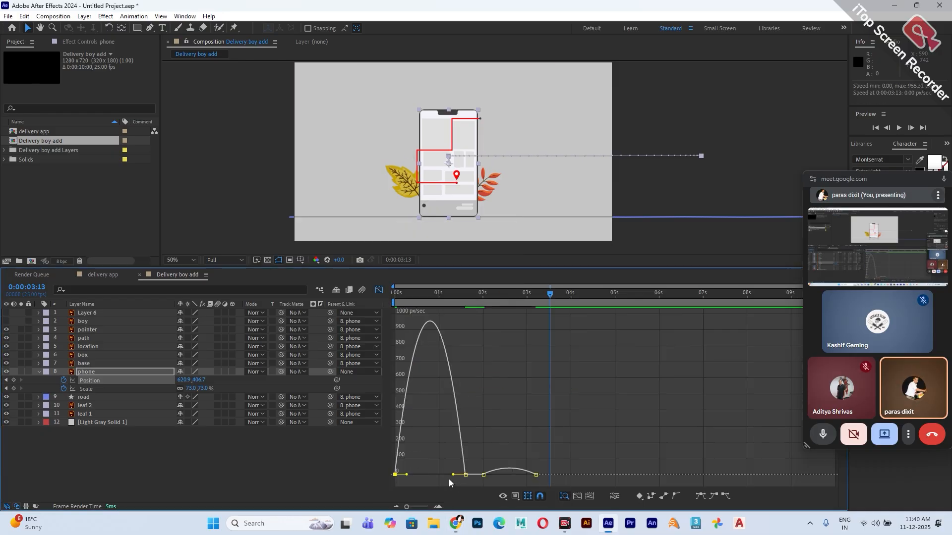
{"action": "left_click_drag", "start_coordinate": [408, 477], "coordinate": [509, 475]}
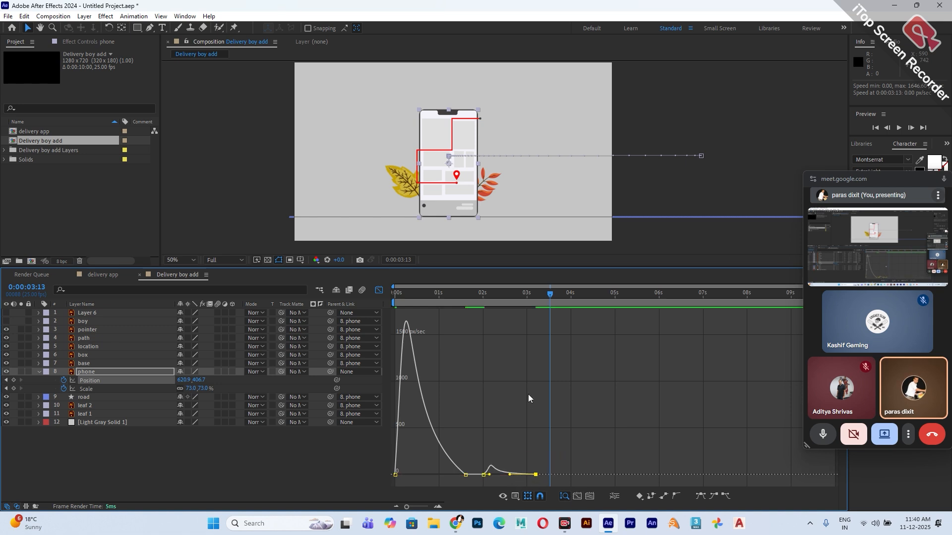
{"action": "left_click", "coordinate": [379, 290]}
Play back the phone's eased position movement from 0:00:00:00.
{"action": "key", "text": "Home"}
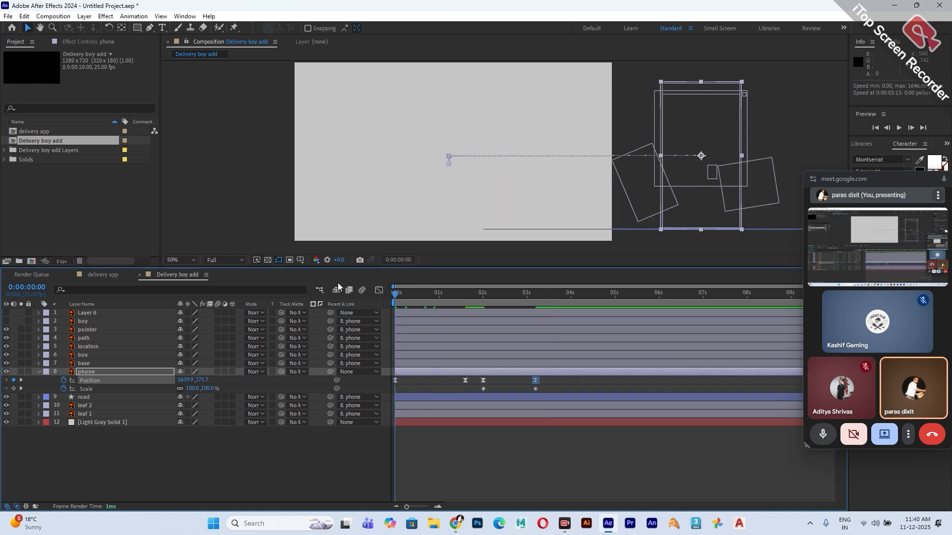
{"action": "key", "text": "space"}
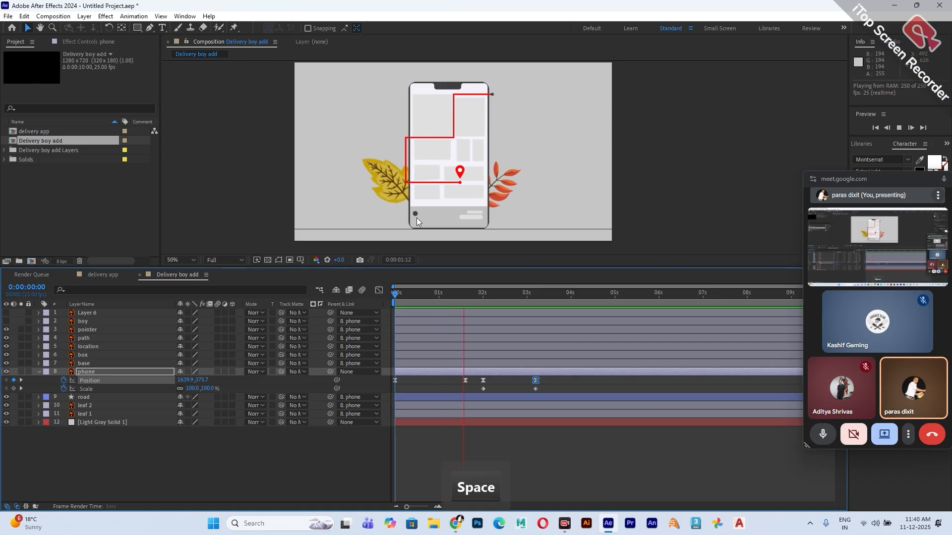
{"action": "key", "text": "space"}
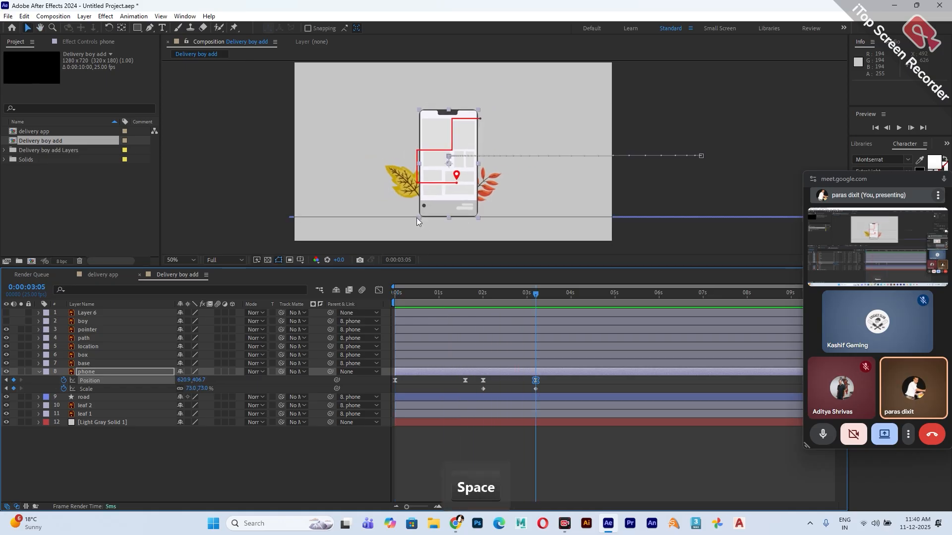
Apply Easy Ease to the phone's two scale keyframes, reshape their speed graph to peak early, and preview the animation.
{"action": "left_click_drag", "start_coordinate": [552, 391], "coordinate": [474, 398]}
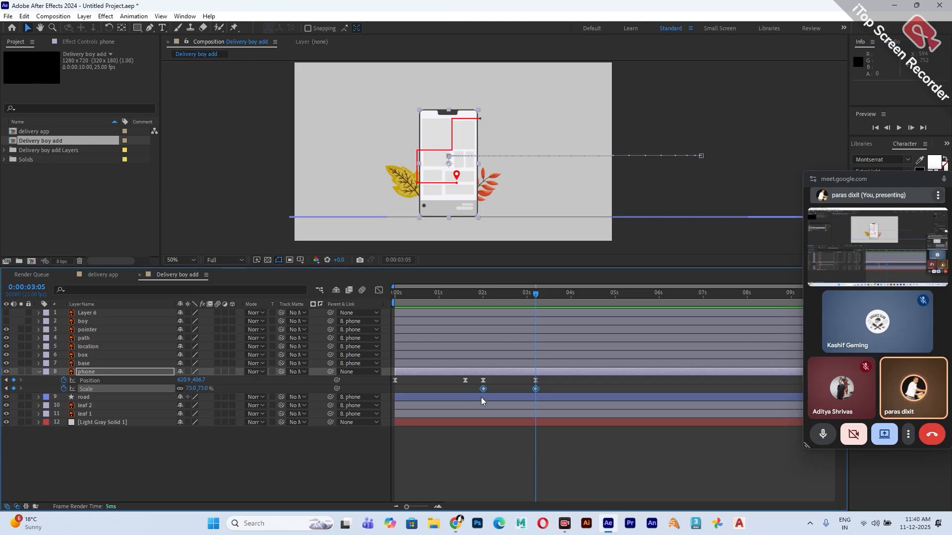
{"action": "right_click", "coordinate": [483, 389]}
{"action": "mouse_move", "coordinate": [546, 386]}
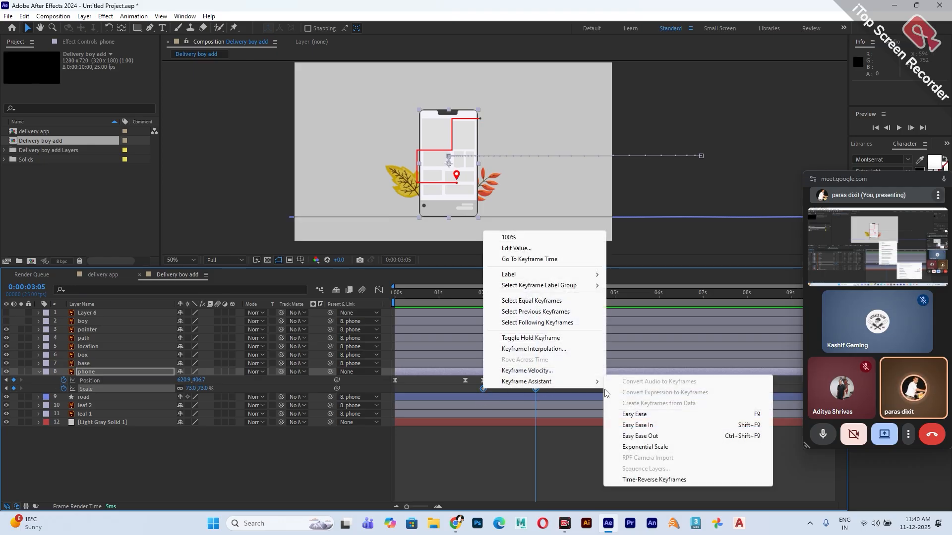
{"action": "left_click", "coordinate": [635, 414]}
{"action": "left_click", "coordinate": [379, 291]}
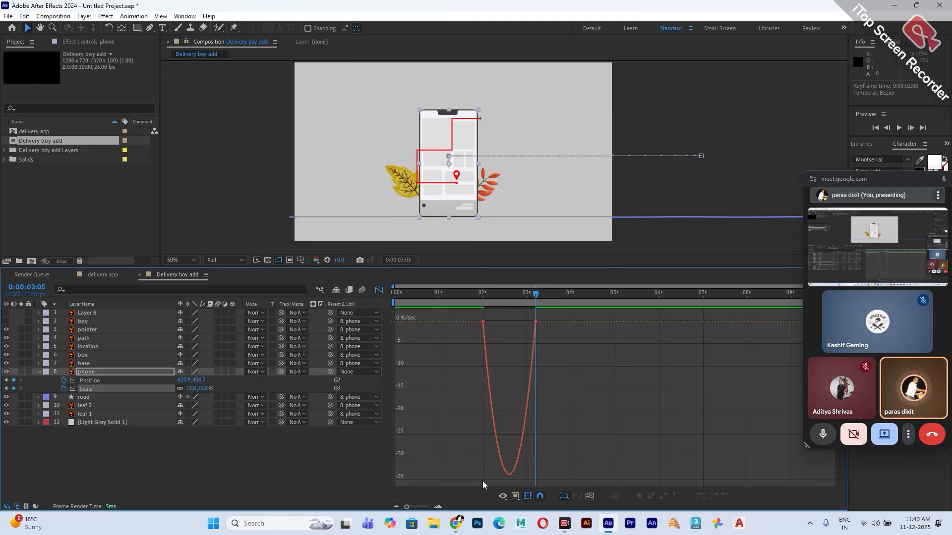
{"action": "left_click", "coordinate": [484, 323]}
{"action": "left_click_drag", "start_coordinate": [491, 323], "coordinate": [514, 323]}
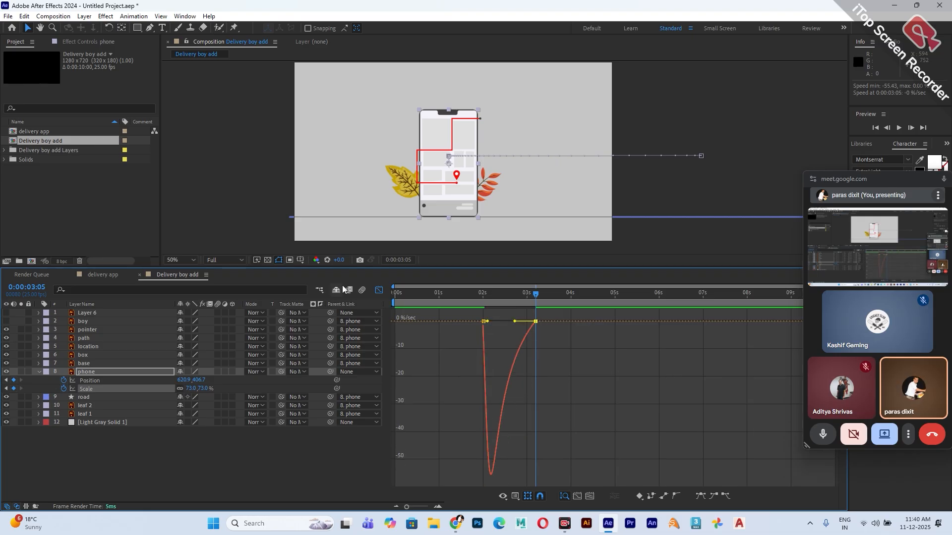
{"action": "left_click", "coordinate": [379, 291]}
{"action": "key", "text": "space"}
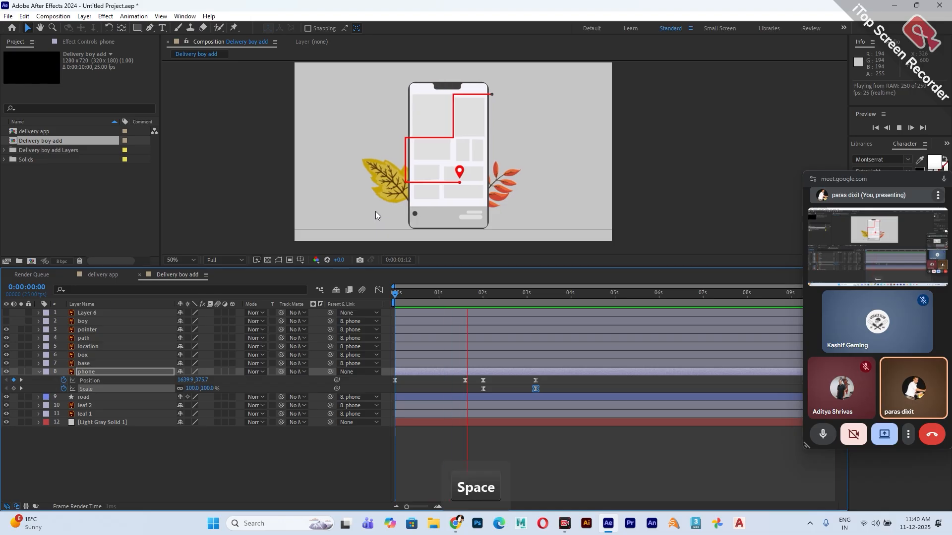
{"action": "key", "text": "space"}
At 0:00:02:00, move the road line off-canvas to position 2365.0, 595.2 and set a position keyframe.
{"action": "left_click", "coordinate": [483, 294]}
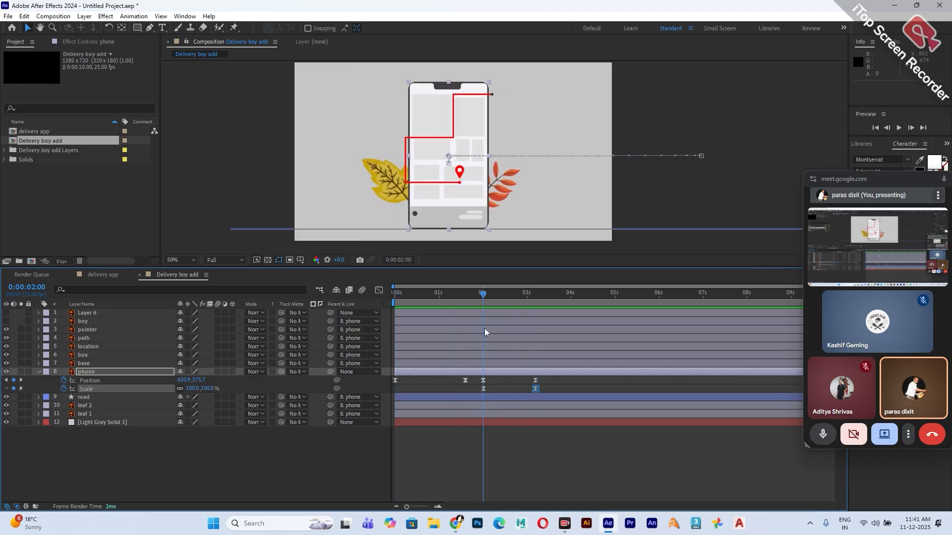
{"action": "left_click", "coordinate": [64, 430]}
{"action": "left_click", "coordinate": [91, 400]}
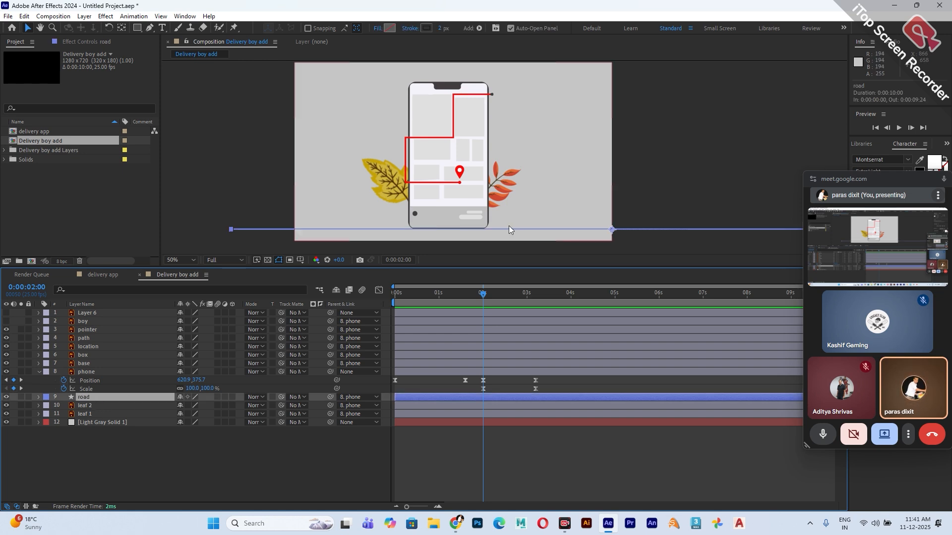
{"action": "key", "text": "p"}
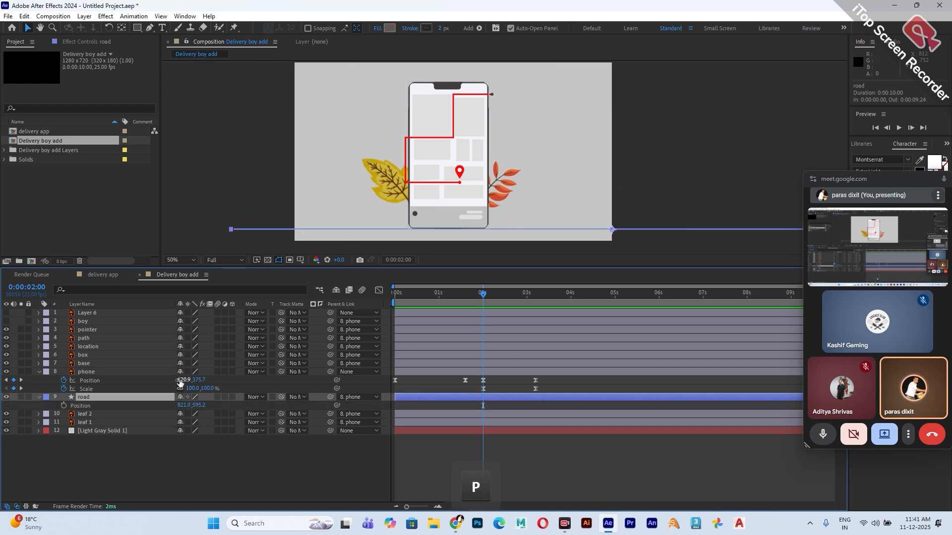
{"action": "left_click_drag", "start_coordinate": [181, 405], "coordinate": [372, 391]}
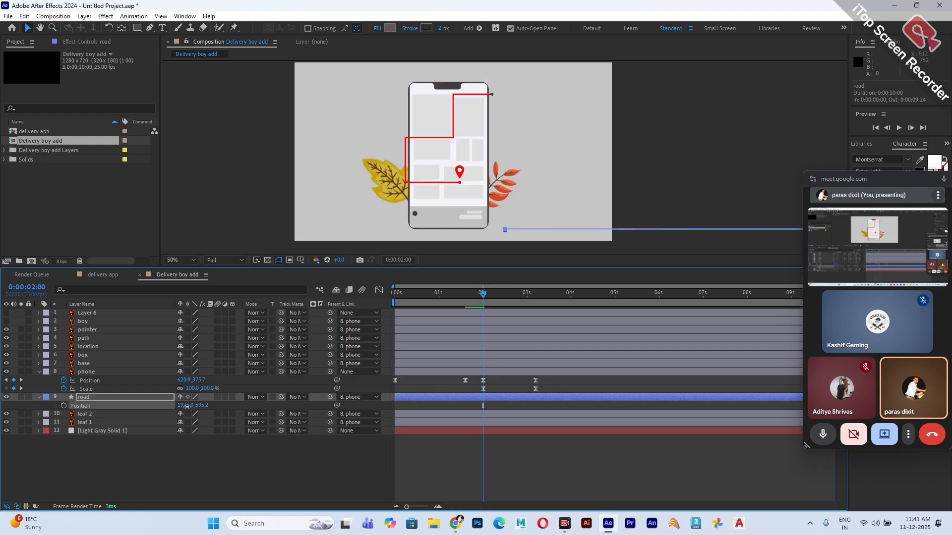
{"action": "left_click_drag", "start_coordinate": [188, 406], "coordinate": [391, 414]}
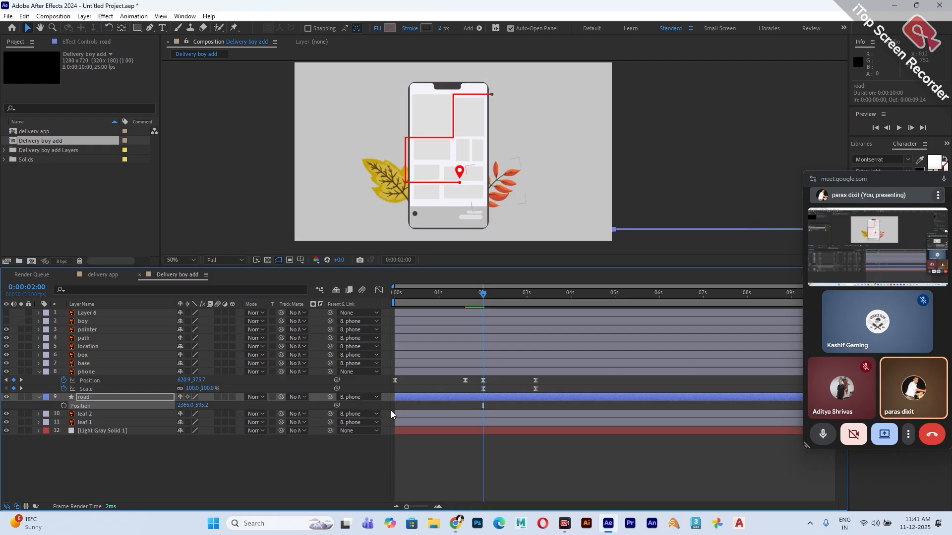
{"action": "left_click", "coordinate": [63, 406]}
At 0:00:03:05, set the road's position to 78.0, 595.2 so the line spans the full composition width.
{"action": "left_click_drag", "start_coordinate": [483, 293], "coordinate": [528, 305]}
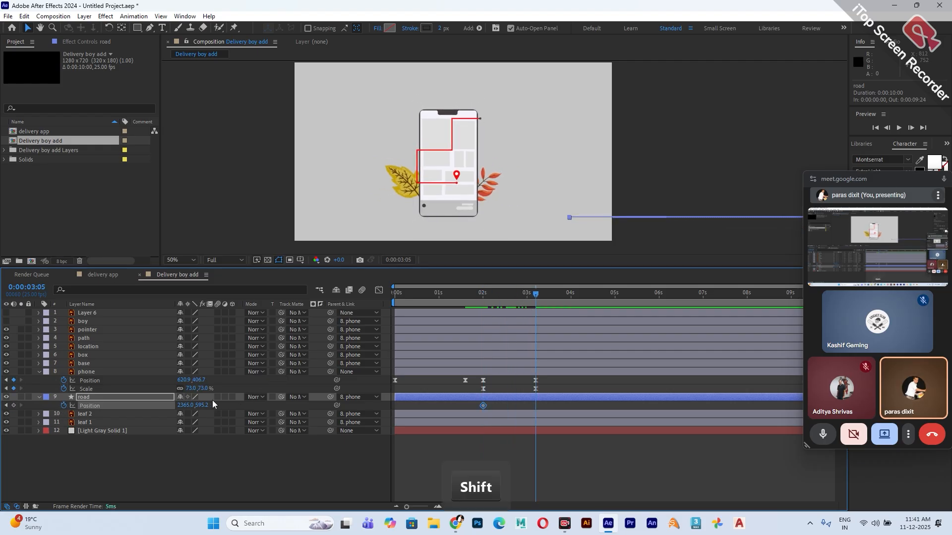
{"action": "left_click_drag", "start_coordinate": [185, 408], "coordinate": [36, 406]}
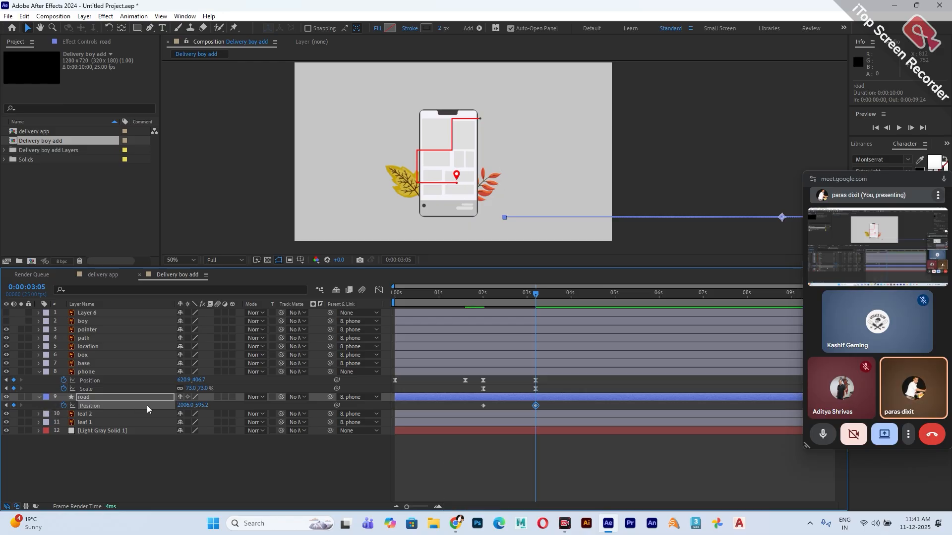
{"action": "left_click_drag", "start_coordinate": [187, 406], "coordinate": [63, 405]}
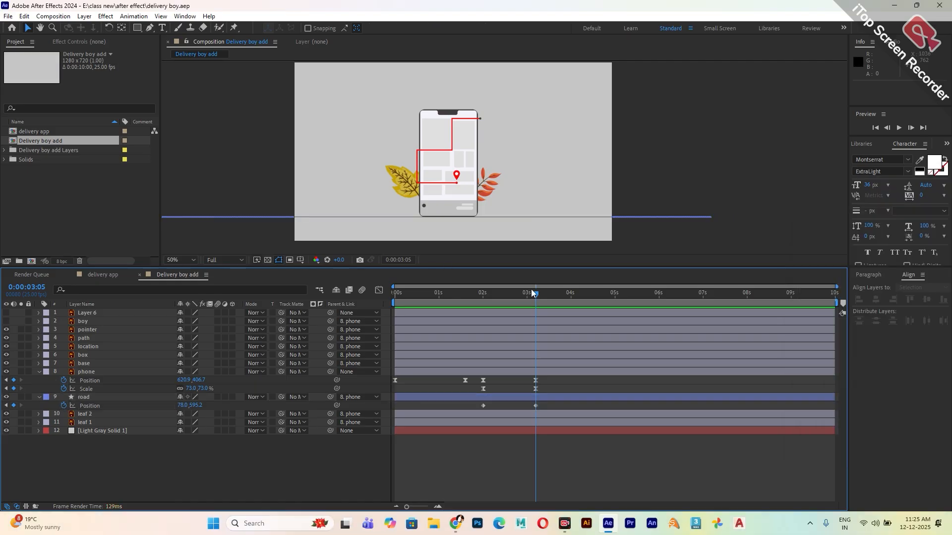
Preview the road line's entrance from 0:00:00:00 and return the playhead to 0:00:03:05.
{"action": "left_click_drag", "start_coordinate": [531, 290], "coordinate": [375, 292]}
{"action": "key", "text": "space"}
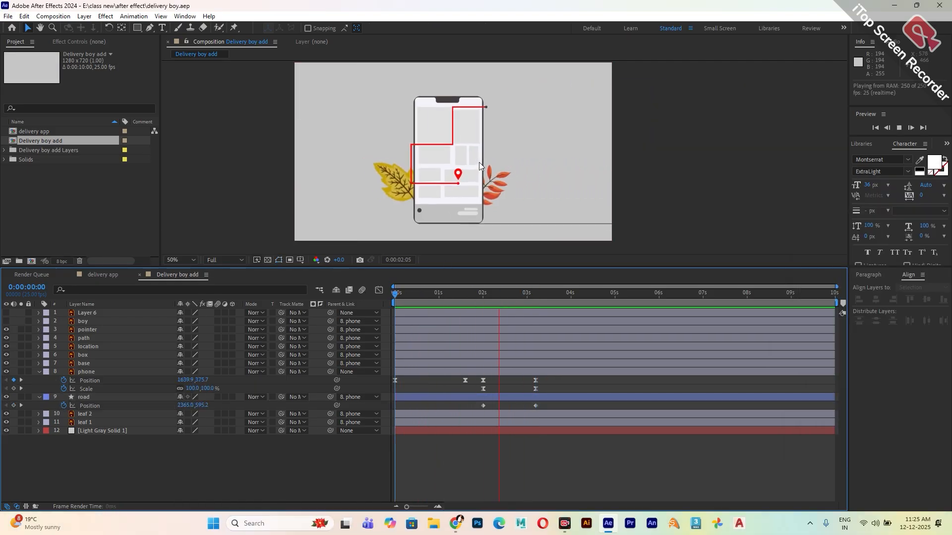
{"action": "left_click_drag", "start_coordinate": [477, 295], "coordinate": [534, 310]}
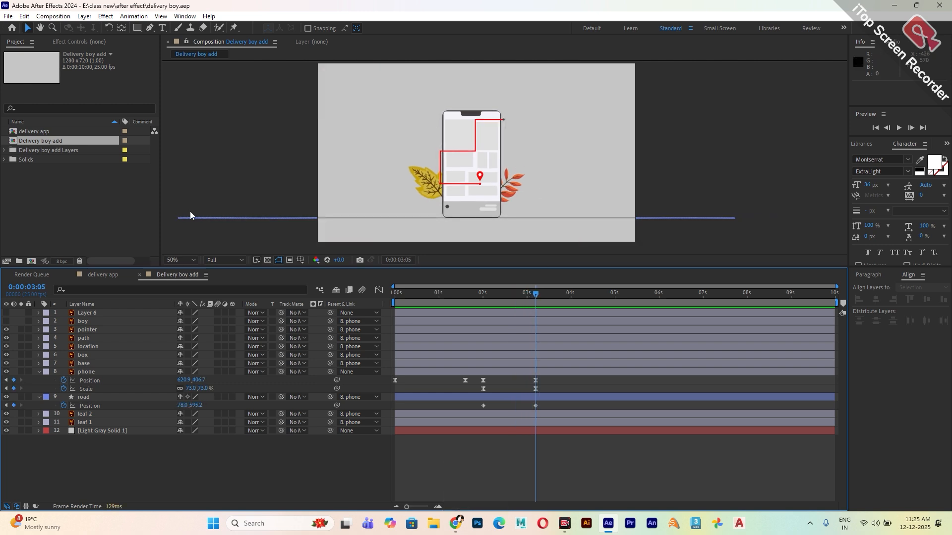
Check the base layer by toggling its visibility, duplicate it, and place the copy directly above the path layer.
{"action": "left_click", "coordinate": [84, 367]}
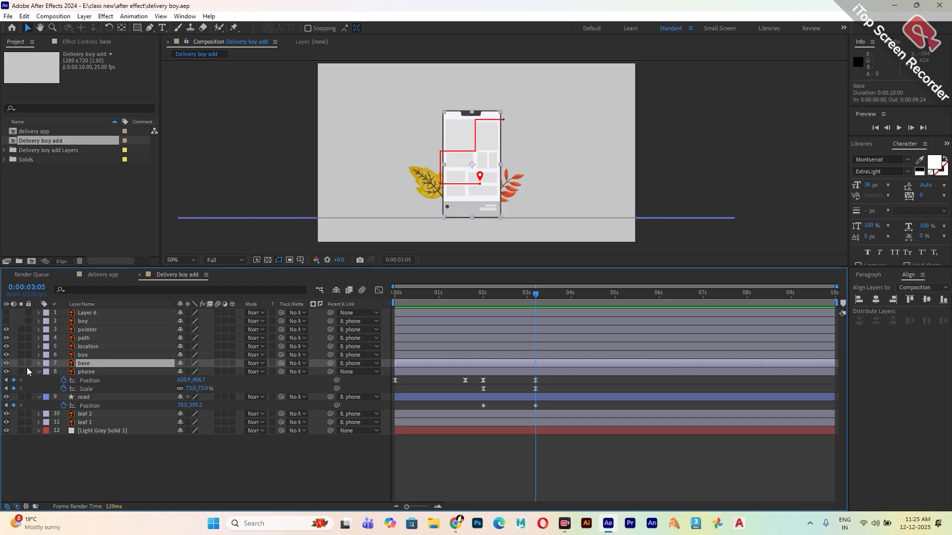
{"action": "left_click", "coordinate": [6, 365]}
{"action": "left_click", "coordinate": [6, 365]}
{"action": "left_click", "coordinate": [6, 365]}
{"action": "left_click", "coordinate": [6, 365]}
{"action": "key", "text": "ctrl"}
{"action": "key", "text": "ctrl+d"}
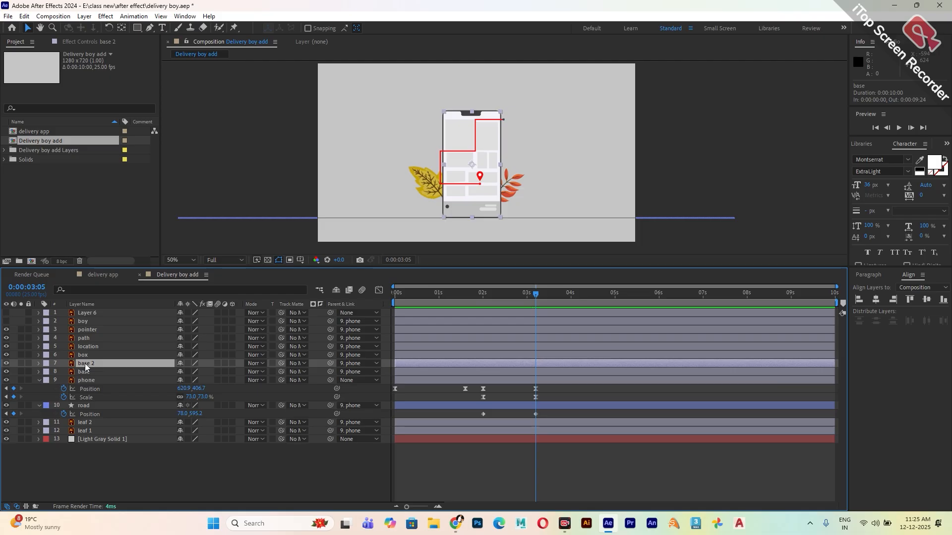
{"action": "left_click_drag", "start_coordinate": [85, 364], "coordinate": [87, 339]}
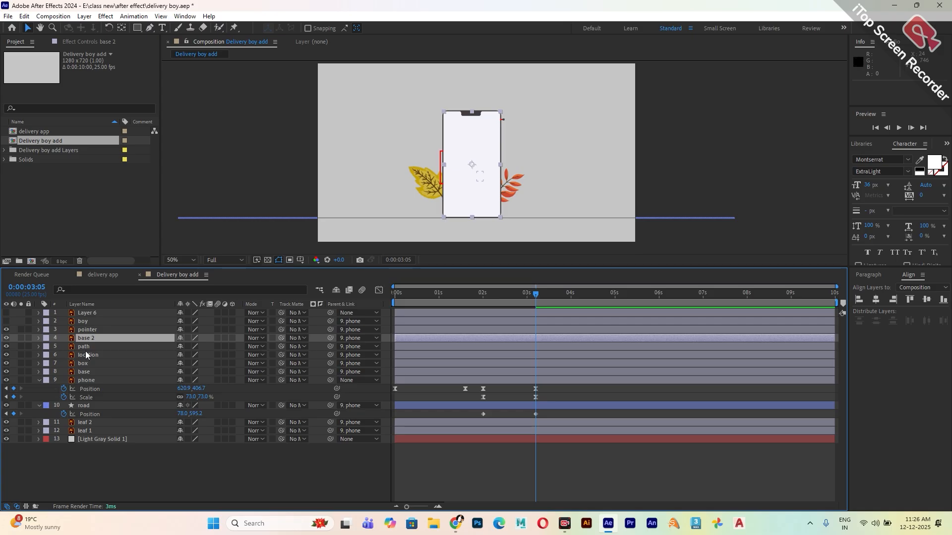
Duplicate the base 2 layer and place the copy directly above the pointer layer.
{"action": "key", "text": "ctrl+d"}
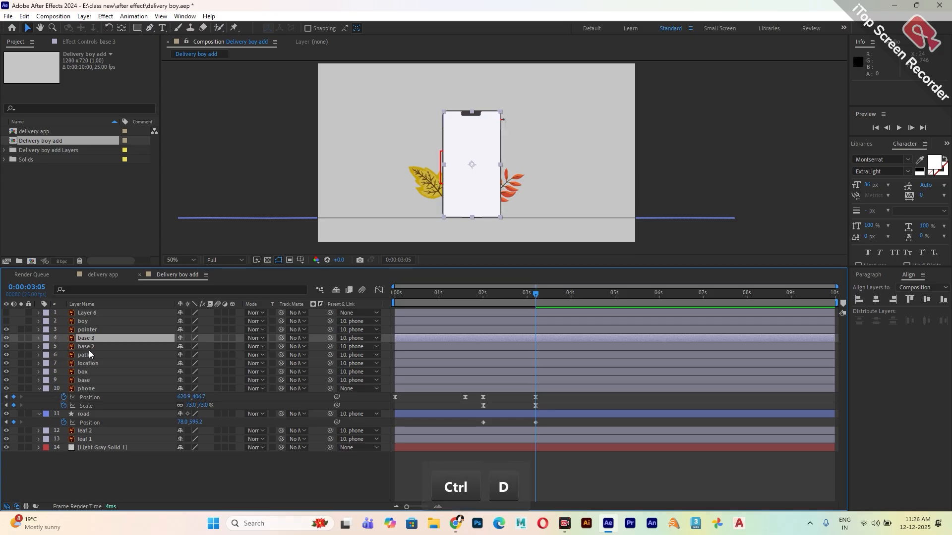
{"action": "left_click_drag", "start_coordinate": [84, 337], "coordinate": [84, 331]}
{"action": "scroll", "coordinate": [502, 120], "scroll_direction": "up", "scroll_amount": 2}
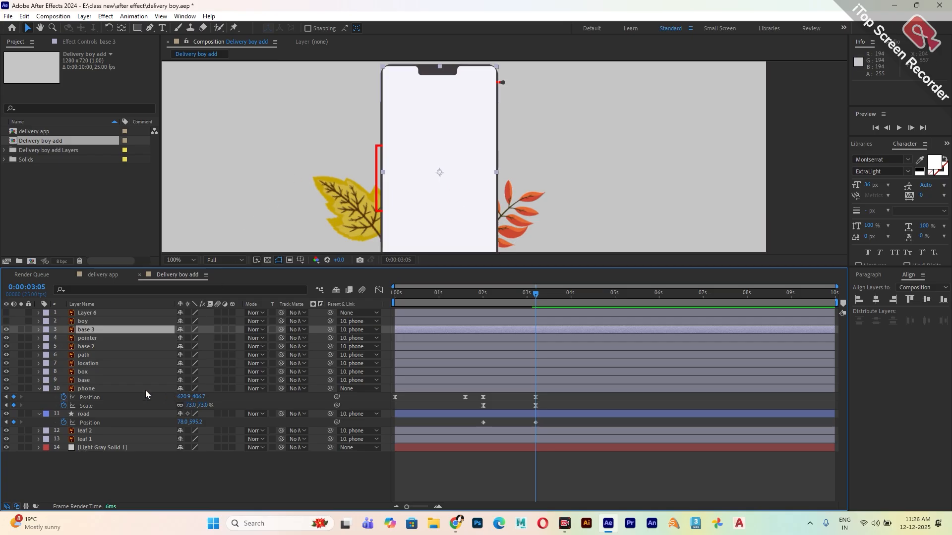
Set the path layer's track matte to base 2 and the pointer layer's track matte to base 3.
{"action": "left_click", "coordinate": [85, 355]}
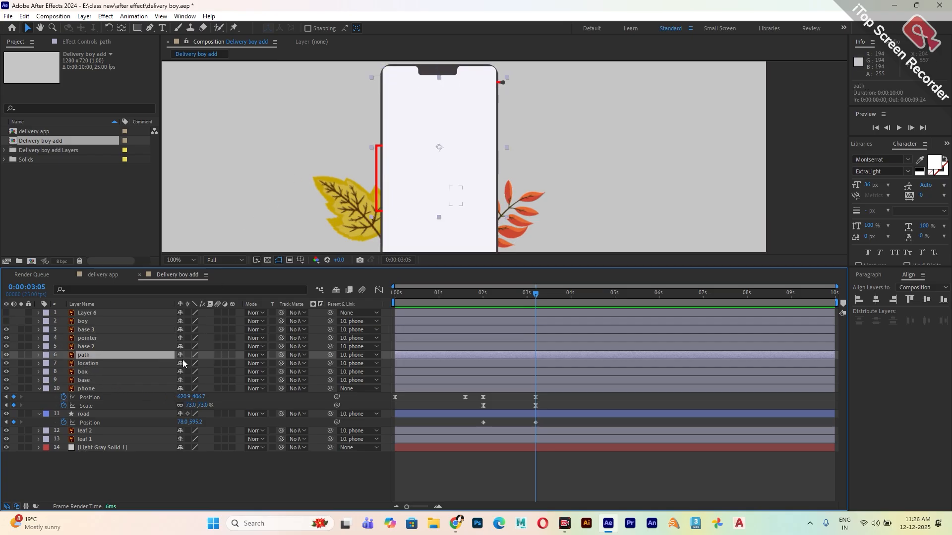
{"action": "left_click", "coordinate": [304, 356]}
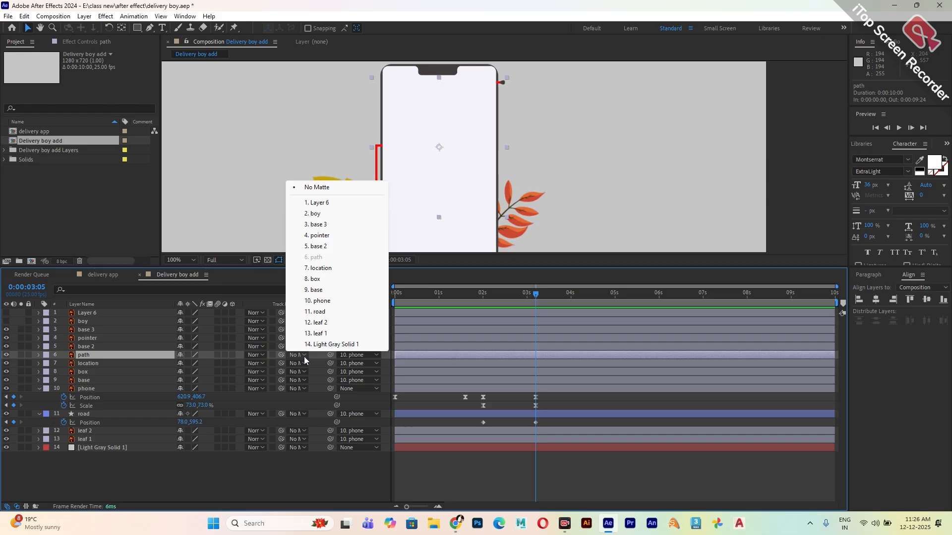
{"action": "left_click", "coordinate": [329, 247]}
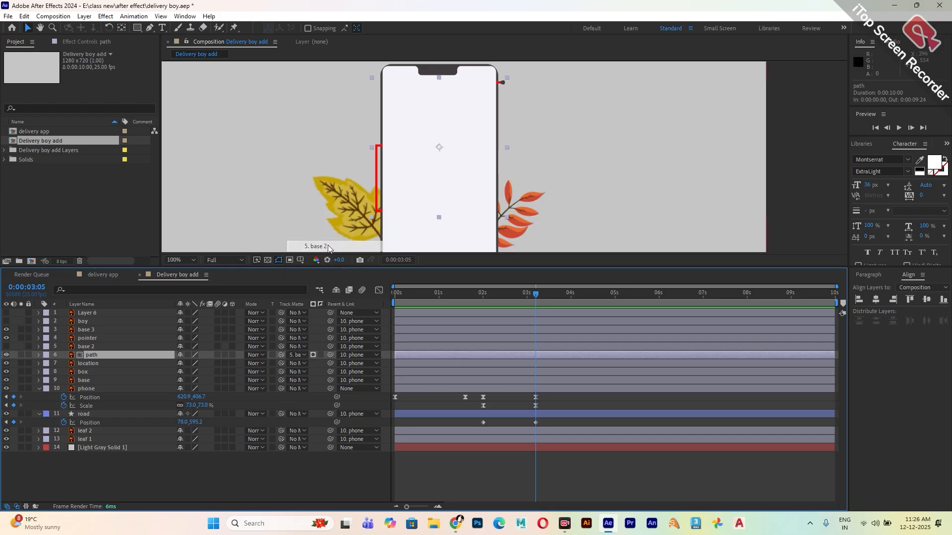
{"action": "left_click", "coordinate": [89, 338]}
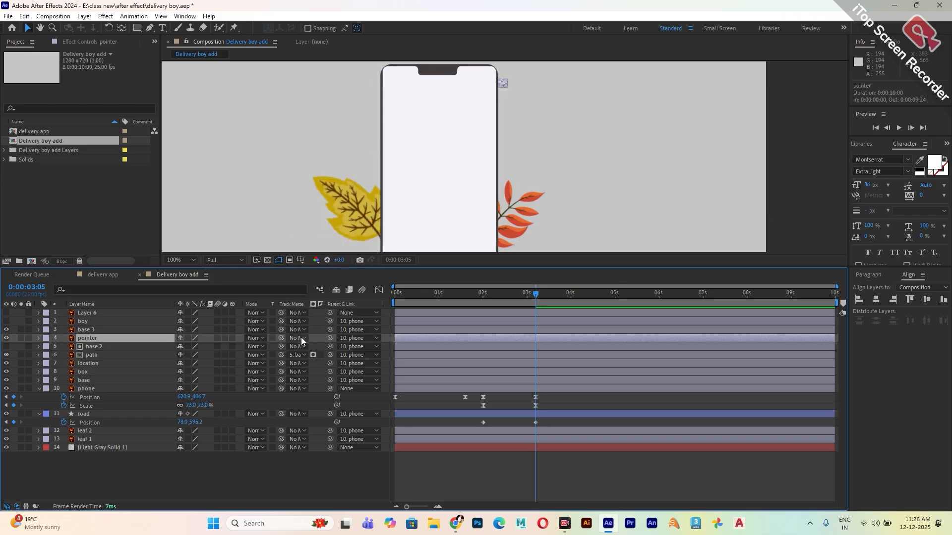
{"action": "left_click", "coordinate": [302, 337]}
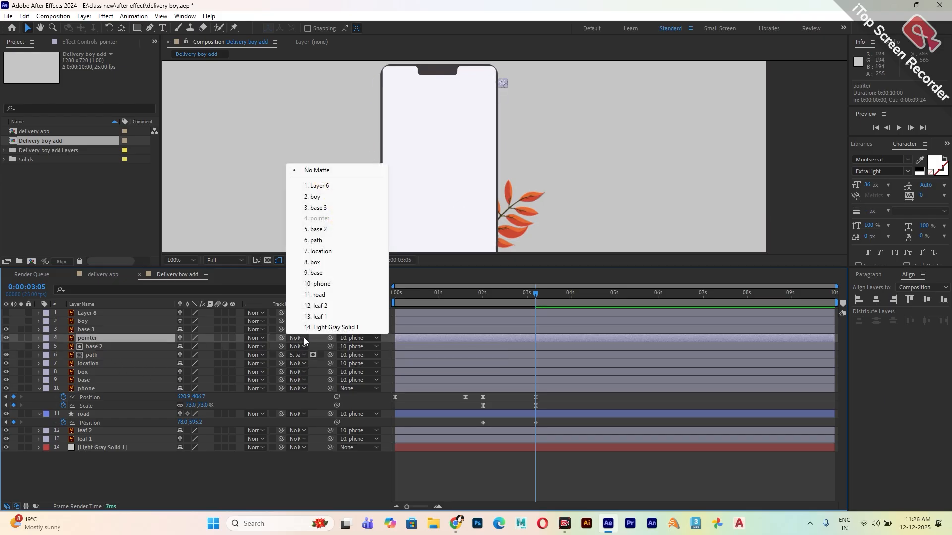
{"action": "left_click", "coordinate": [328, 208]}
{"action": "left_click", "coordinate": [540, 129]}
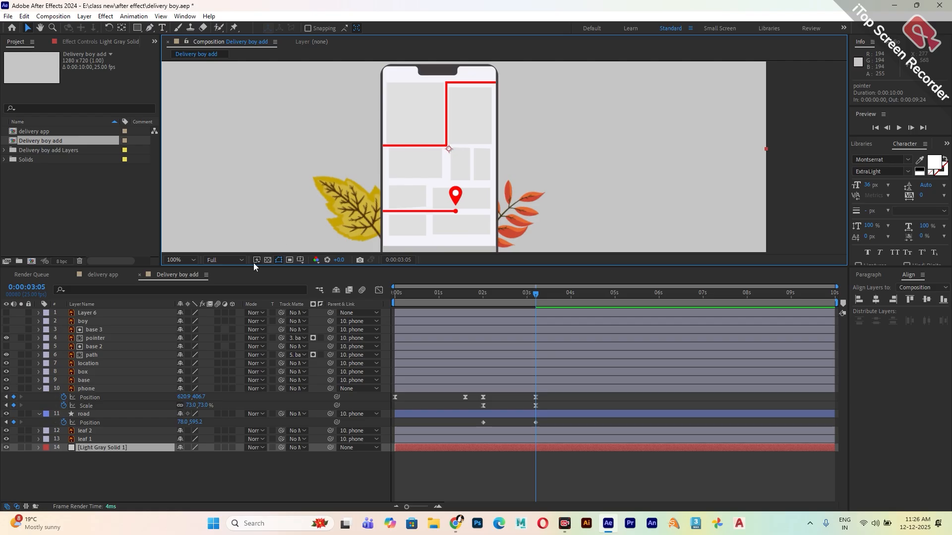
Show the boy layer and draw a new shape-layer rectangle about 1248 × 692 px from the phone's left edge past the composition's right side.
{"action": "left_click", "coordinate": [97, 321]}
{"action": "left_click", "coordinate": [6, 321]}
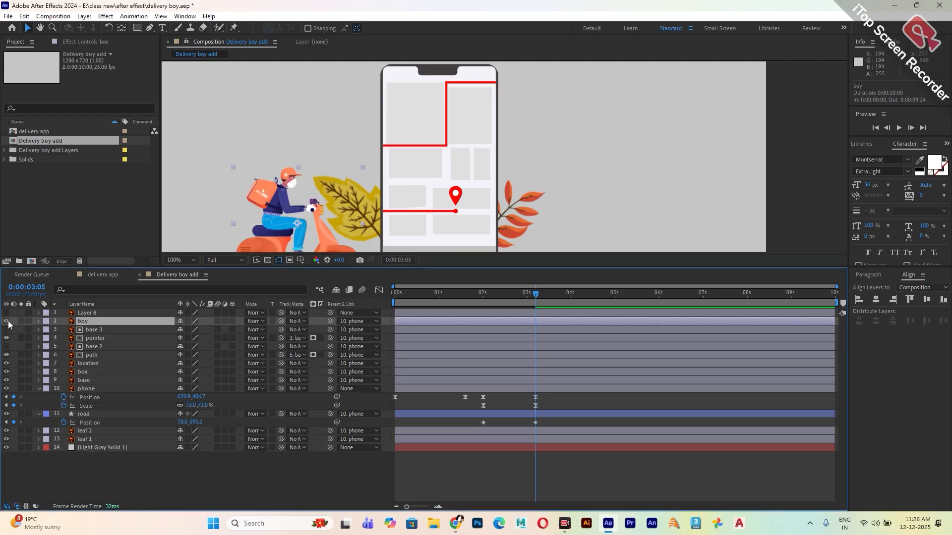
{"action": "key", "text": "shift+slash"}
{"action": "left_click", "coordinate": [139, 29]}
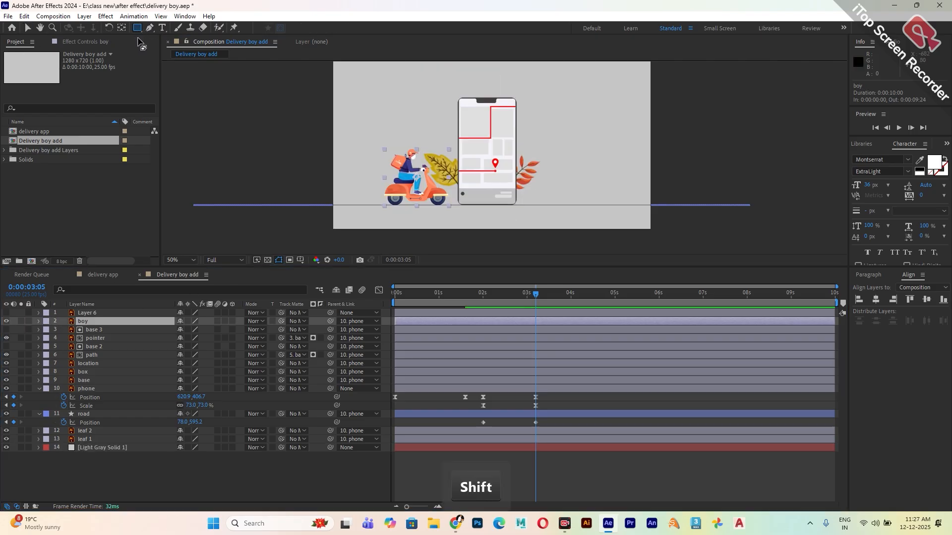
{"action": "left_click", "coordinate": [197, 478]}
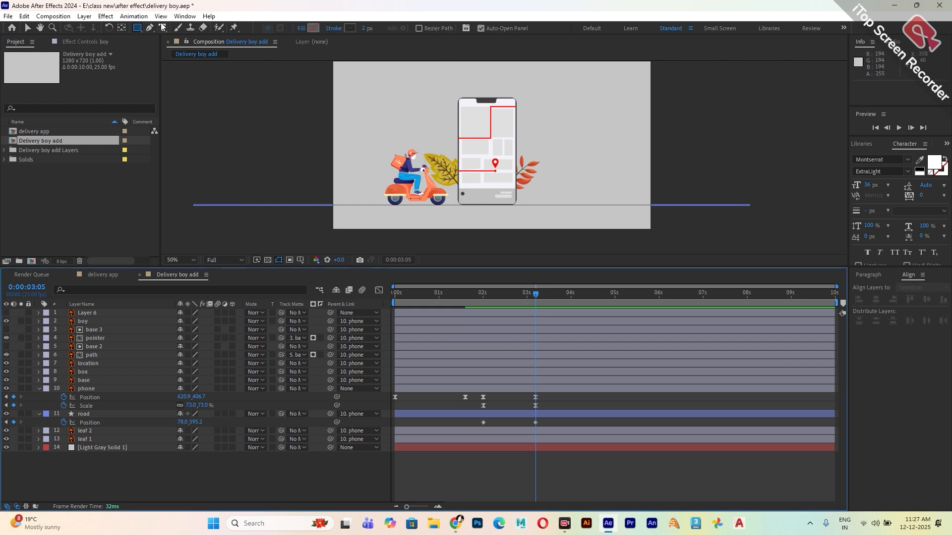
{"action": "left_click_drag", "start_coordinate": [453, 73], "coordinate": [763, 243]}
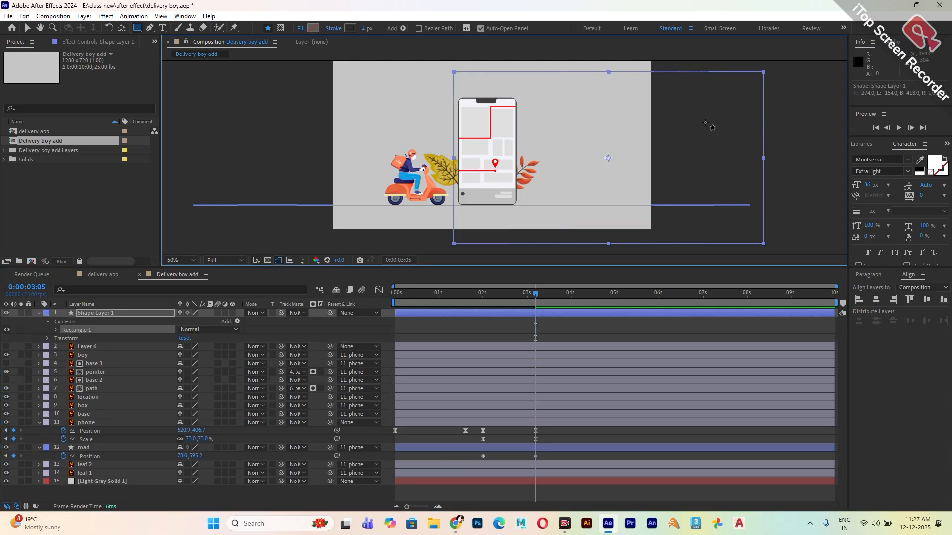
Align the new rectangle's left edge with the left edge of the phone screen.
{"action": "left_click", "coordinate": [28, 28]}
{"action": "scroll", "coordinate": [463, 223], "scroll_direction": "up", "scroll_amount": 1}
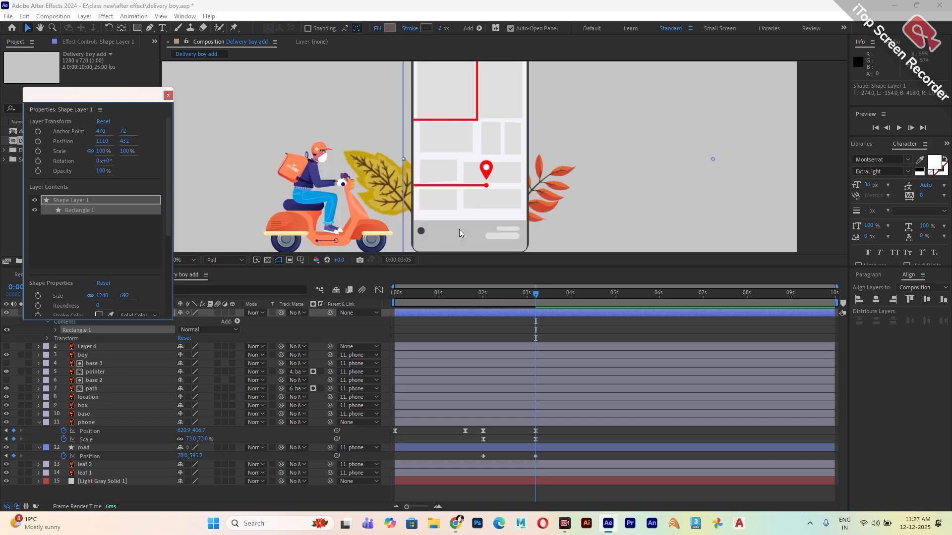
{"action": "left_click_drag", "start_coordinate": [427, 206], "coordinate": [434, 120]}
{"action": "scroll", "coordinate": [397, 193], "scroll_direction": "down", "scroll_amount": 2}
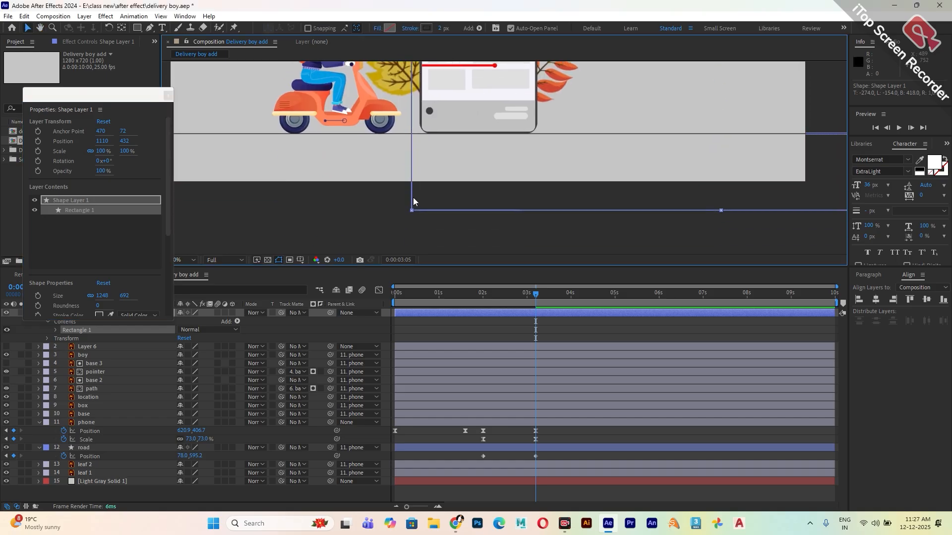
{"action": "left_click_drag", "start_coordinate": [413, 200], "coordinate": [422, 202]}
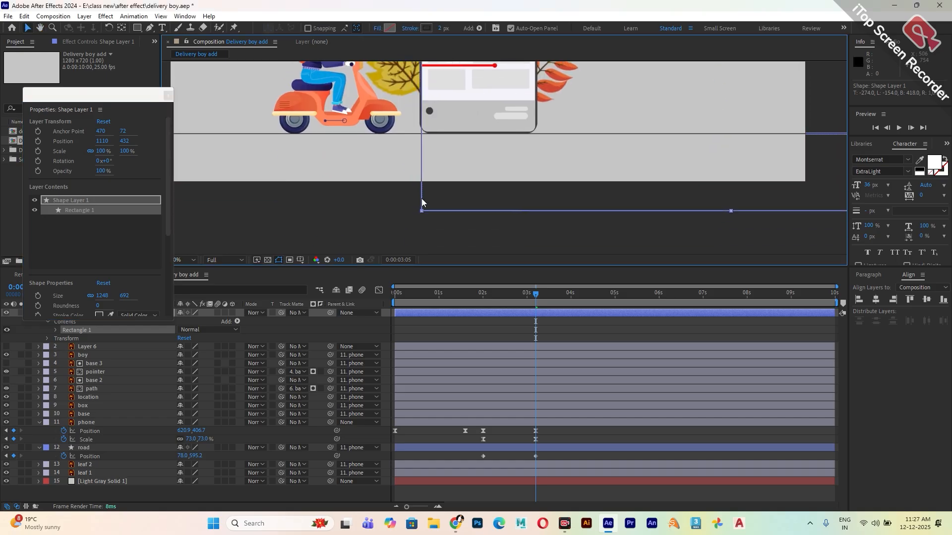
{"action": "scroll", "coordinate": [422, 202], "scroll_direction": "up", "scroll_amount": 10}
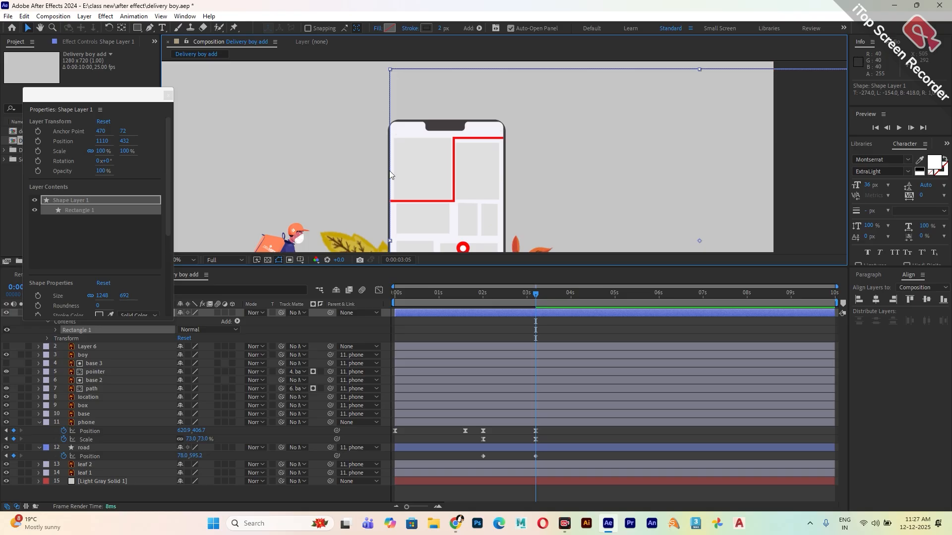
{"action": "scroll", "coordinate": [390, 174], "scroll_direction": "down", "scroll_amount": 2}
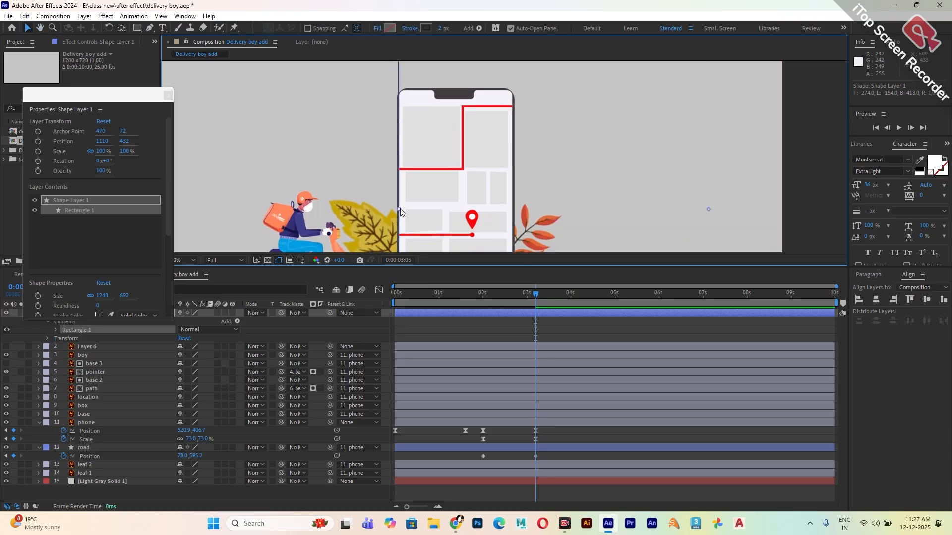
{"action": "scroll", "coordinate": [400, 209], "scroll_direction": "up", "scroll_amount": 4}
Fill the rectangle with white and set its stroke to None.
{"action": "left_click", "coordinate": [387, 28]}
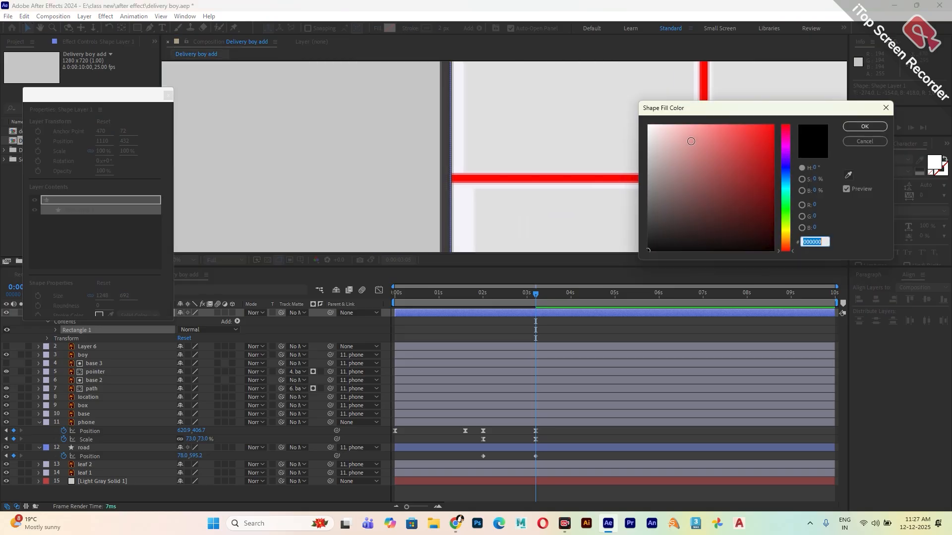
{"action": "left_click_drag", "start_coordinate": [690, 142], "coordinate": [625, 114]}
{"action": "left_click", "coordinate": [859, 130]}
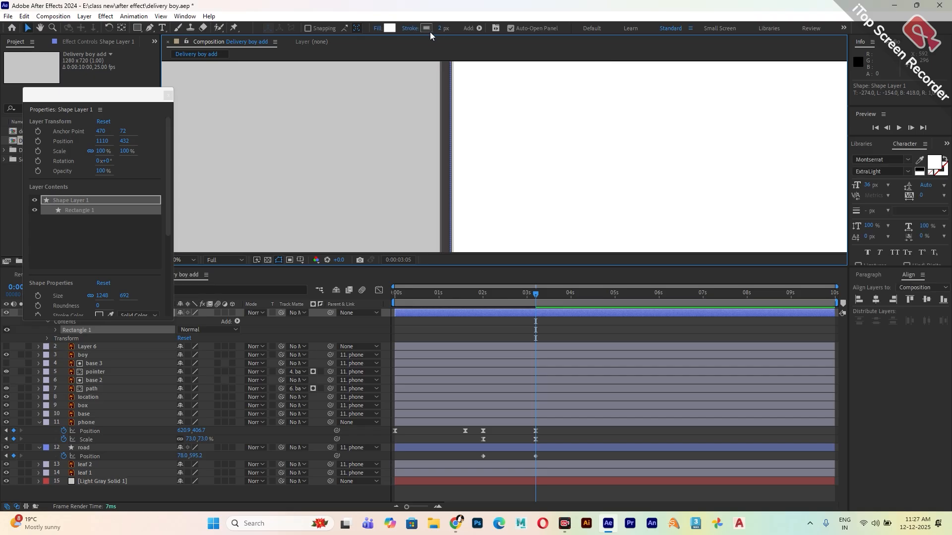
{"action": "left_click", "coordinate": [427, 28]}
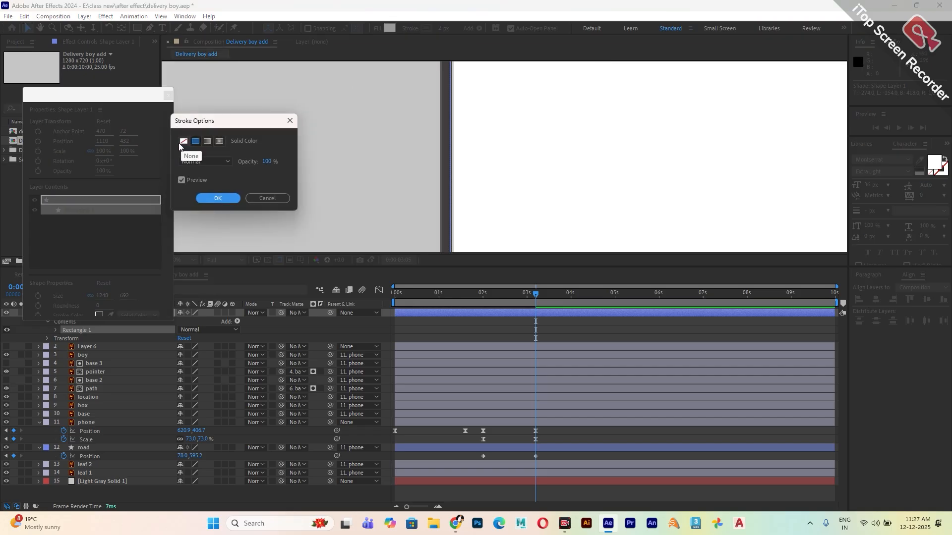
{"action": "left_click", "coordinate": [183, 141]}
{"action": "left_click", "coordinate": [218, 198]}
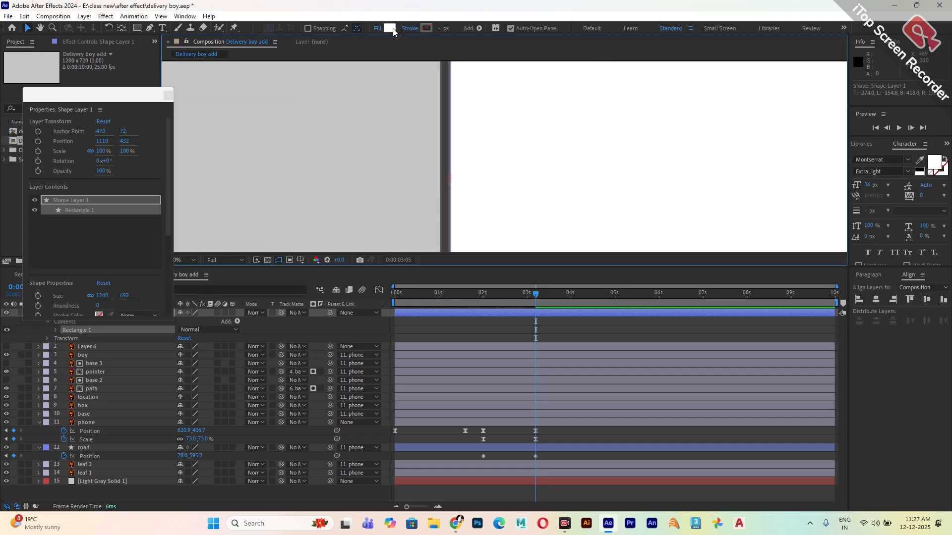
Change the rectangle's fill color to light red.
{"action": "left_click", "coordinate": [390, 29]}
{"action": "left_click_drag", "start_coordinate": [700, 148], "coordinate": [702, 122]}
{"action": "left_click", "coordinate": [865, 126]}
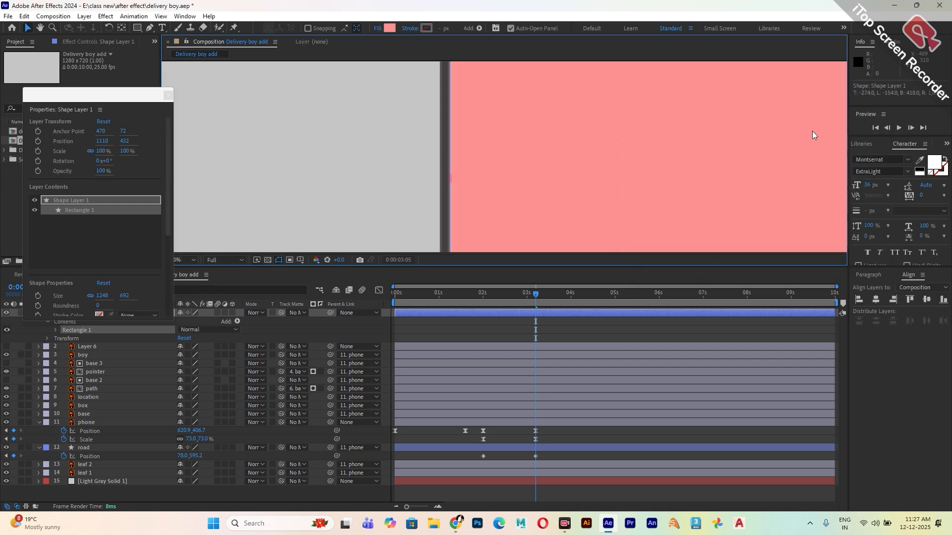
Convert the shape layer's Rectangle Path 1 to a Bezier path.
{"action": "scroll", "coordinate": [426, 177], "scroll_direction": "up", "scroll_amount": 1}
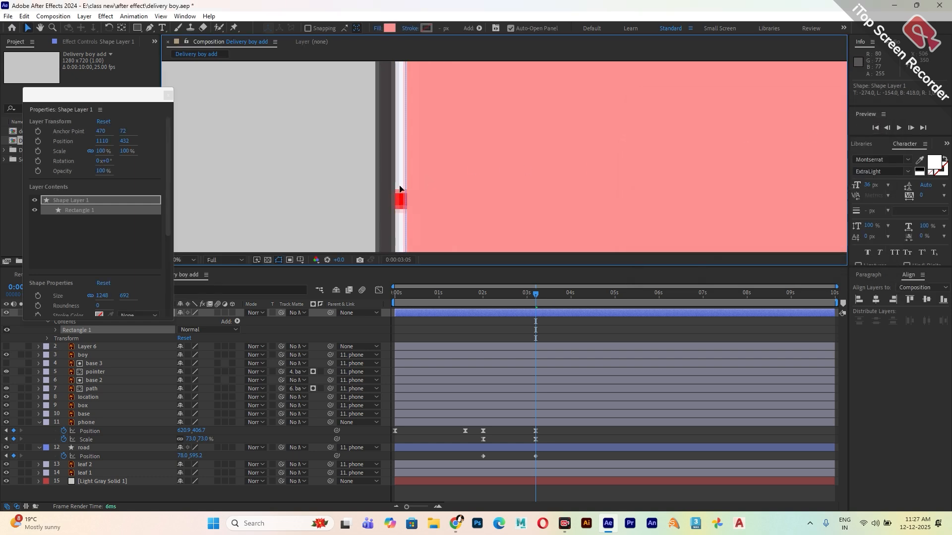
{"action": "scroll", "coordinate": [346, 179], "scroll_direction": "down", "scroll_amount": 4}
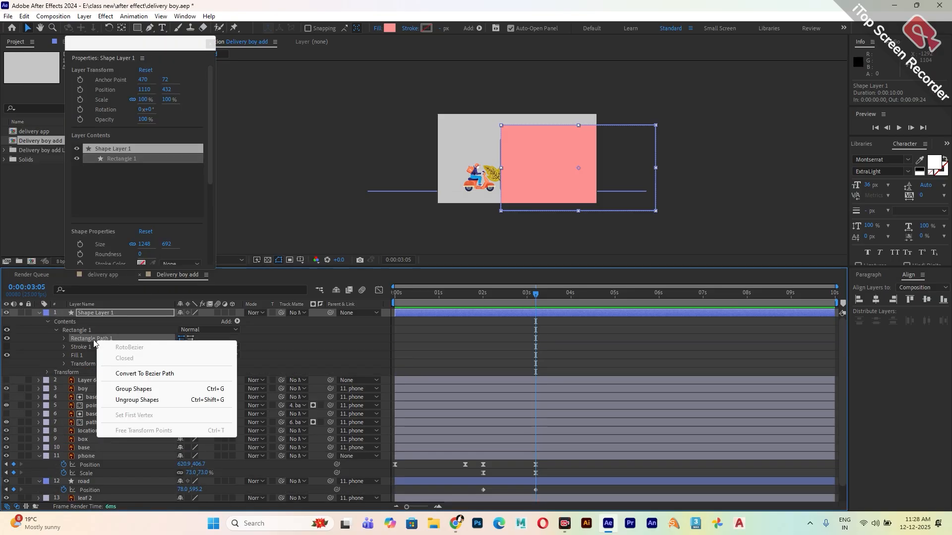
{"action": "left_click", "coordinate": [140, 377]}
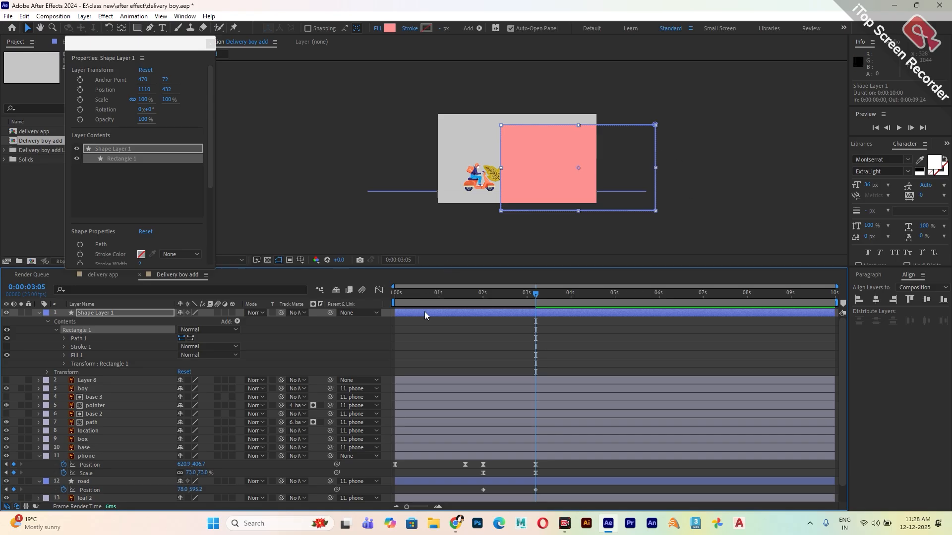
Rename the rectangle's shape layer as bike mask.
{"action": "left_click", "coordinate": [92, 313]}
{"action": "key", "text": "Return"}
{"action": "type", "text": "bi"}
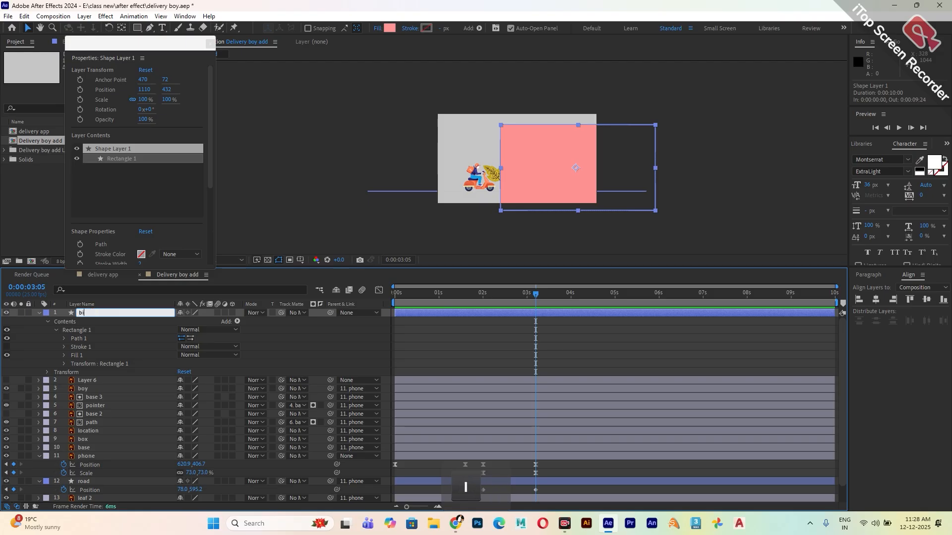
{"action": "type", "text": "ke mask"}
{"action": "key", "text": "Return"}
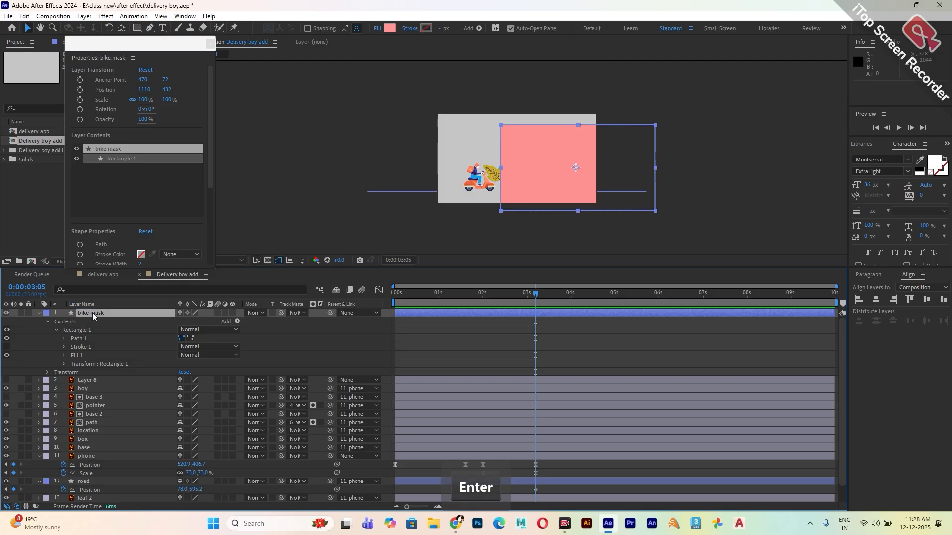
Place the bike mask layer directly above the boy layer and parent it to the phone layer.
{"action": "left_click_drag", "start_coordinate": [92, 312], "coordinate": [91, 391]}
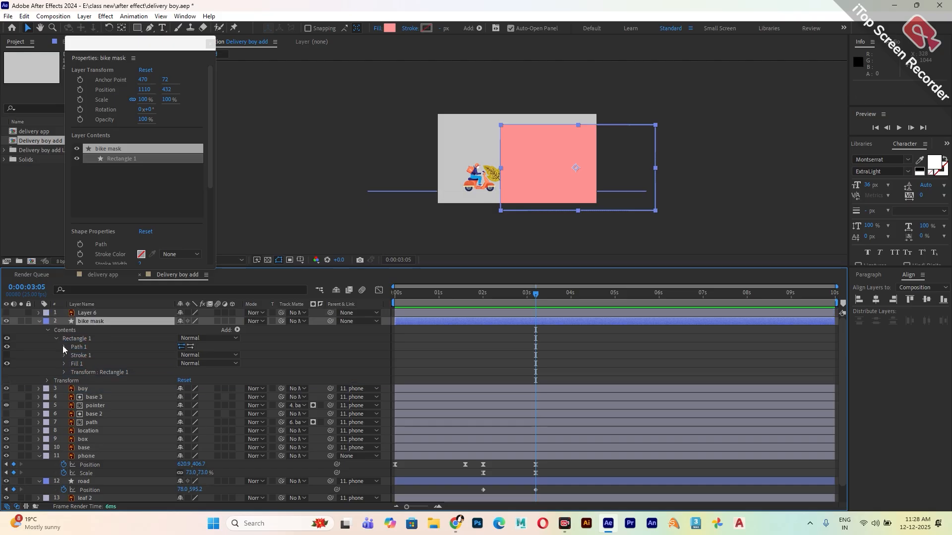
{"action": "left_click", "coordinate": [39, 321]}
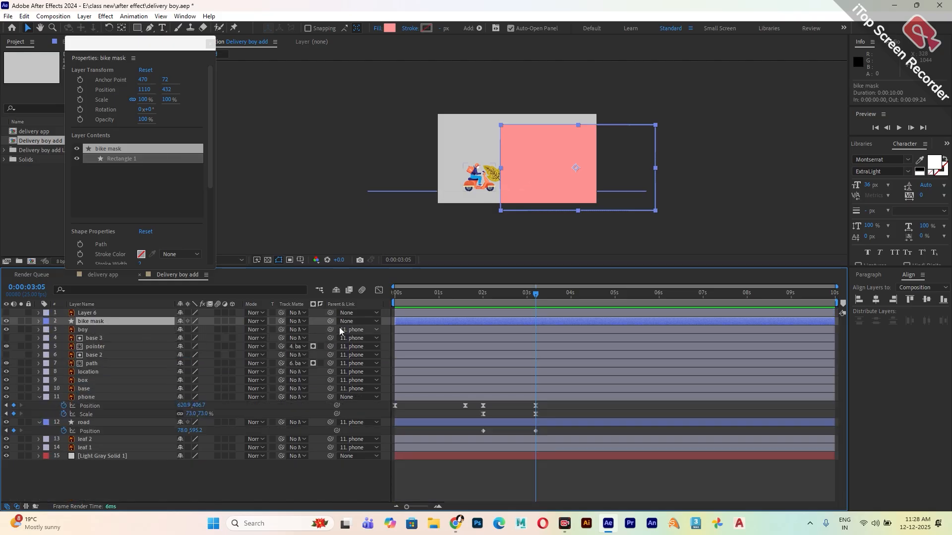
{"action": "left_click_drag", "start_coordinate": [330, 321], "coordinate": [95, 398]}
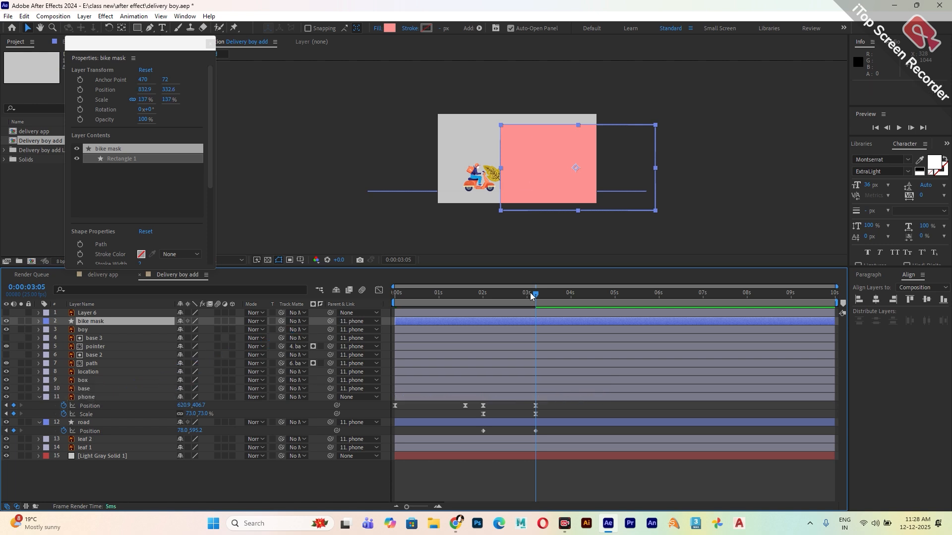
{"action": "left_click_drag", "start_coordinate": [539, 302], "coordinate": [537, 323]}
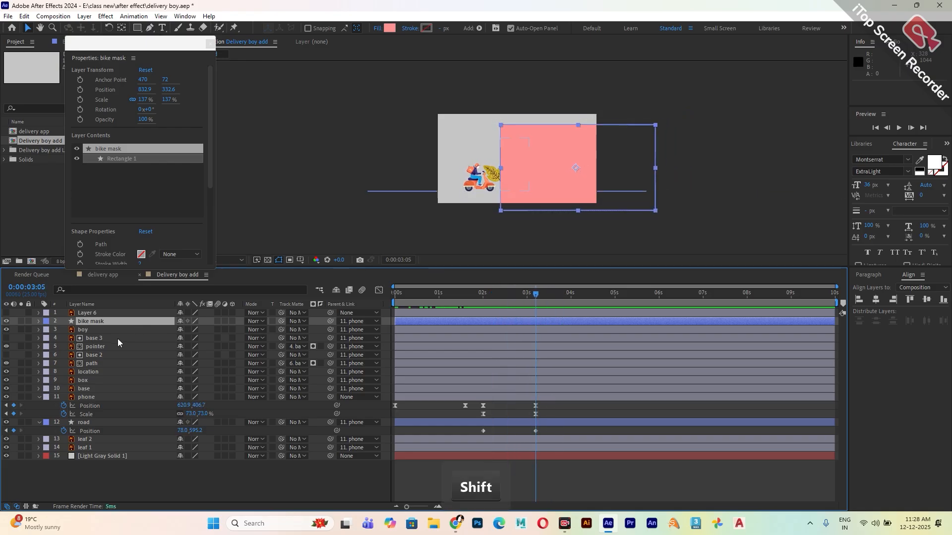
Set the boy layer's track matte to bike mask and move the playhead to 0:00:02:00.
{"action": "left_click", "coordinate": [87, 330]}
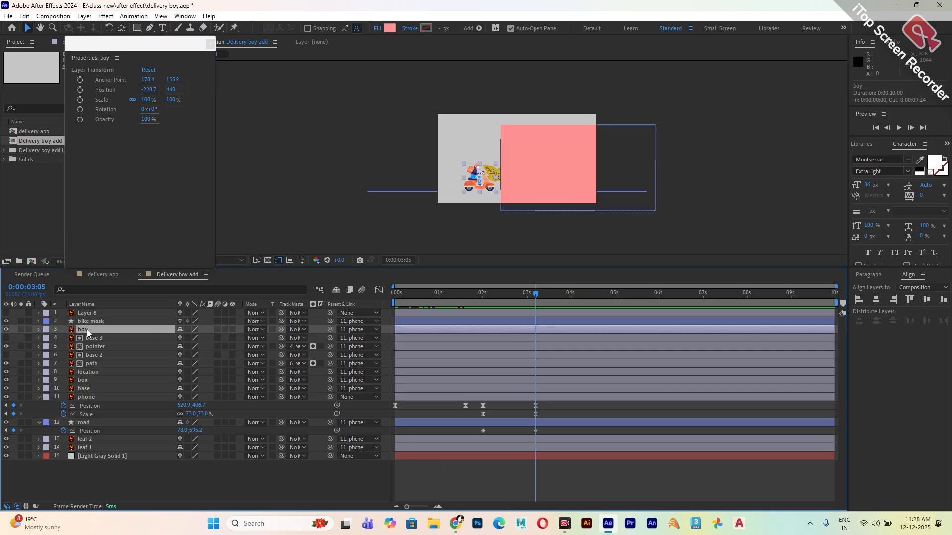
{"action": "left_click", "coordinate": [301, 330]}
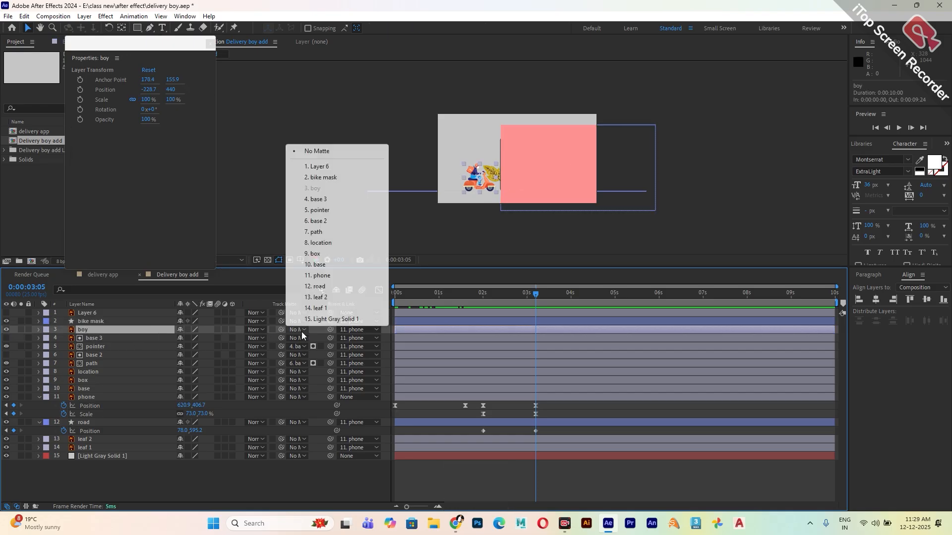
{"action": "left_click", "coordinate": [335, 180]}
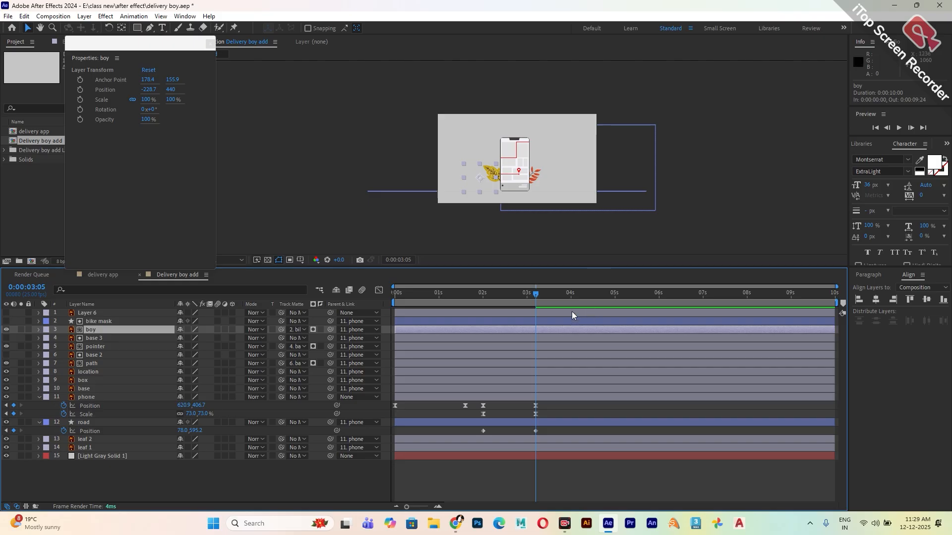
{"action": "left_click_drag", "start_coordinate": [510, 296], "coordinate": [484, 301]}
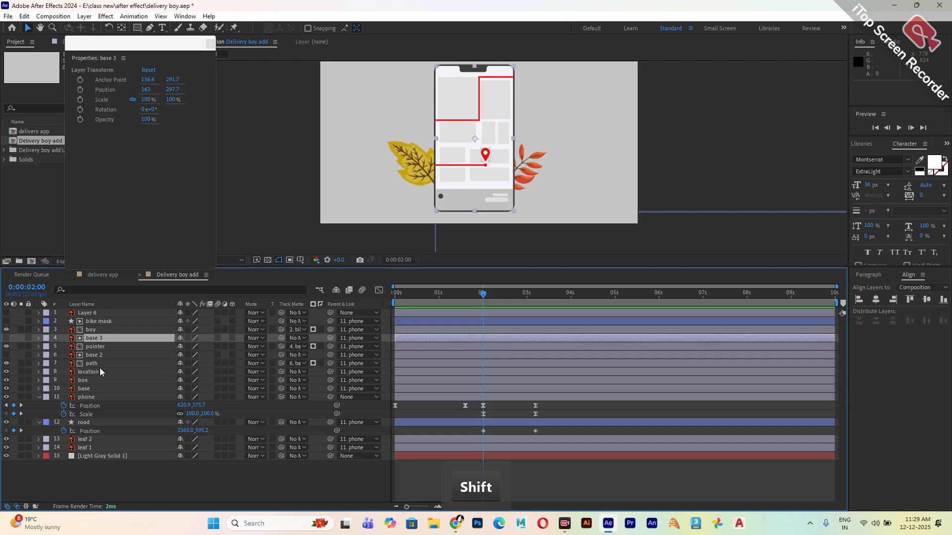
Scale the pointer layer up to 202.9% and place it at position 341, 50.4 beside the phone's edge.
{"action": "left_click", "coordinate": [96, 348]}
{"action": "scroll", "coordinate": [519, 82], "scroll_direction": "up", "scroll_amount": 5}
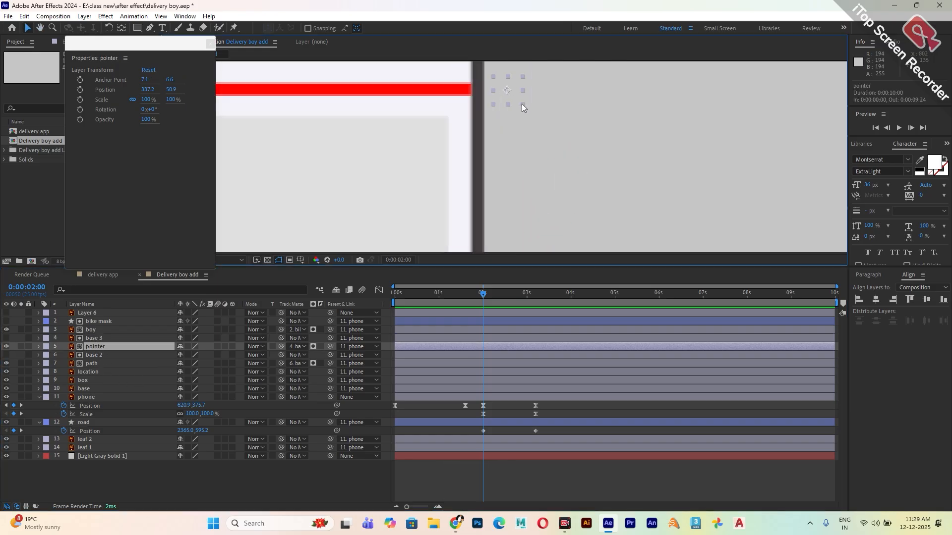
{"action": "left_click_drag", "start_coordinate": [523, 105], "coordinate": [528, 121]}
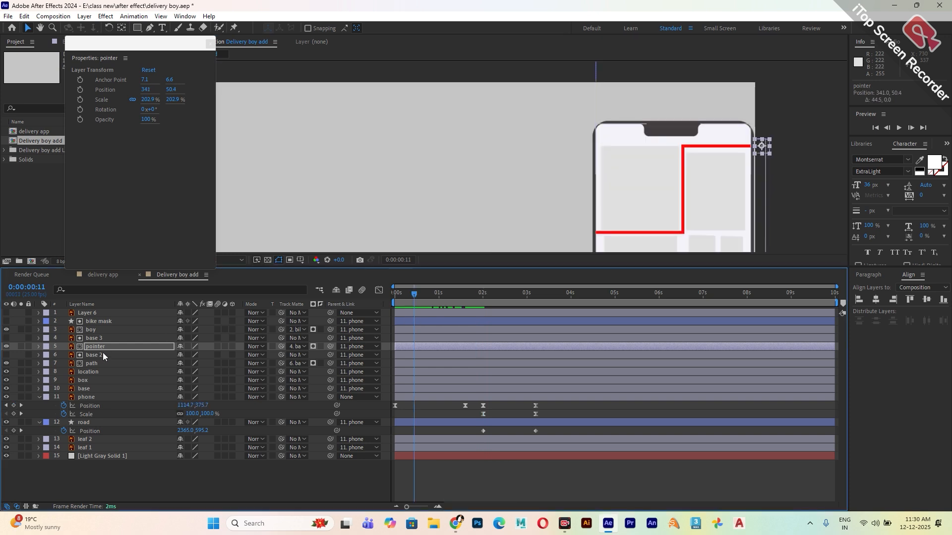
Keyframe the pointer's position at 0:00:00:11 and move it to X 182 at 0:00:01:09, on the route's first corner.
{"action": "key", "text": "p"}
{"action": "left_click", "coordinate": [63, 355]}
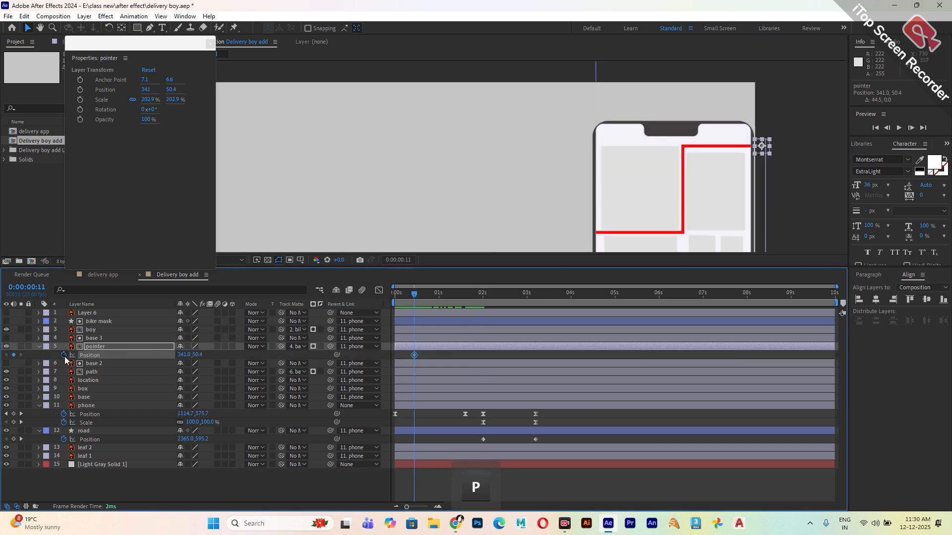
{"action": "left_click_drag", "start_coordinate": [420, 295], "coordinate": [455, 304]}
{"action": "scroll", "coordinate": [537, 162], "scroll_direction": "up", "scroll_amount": 1}
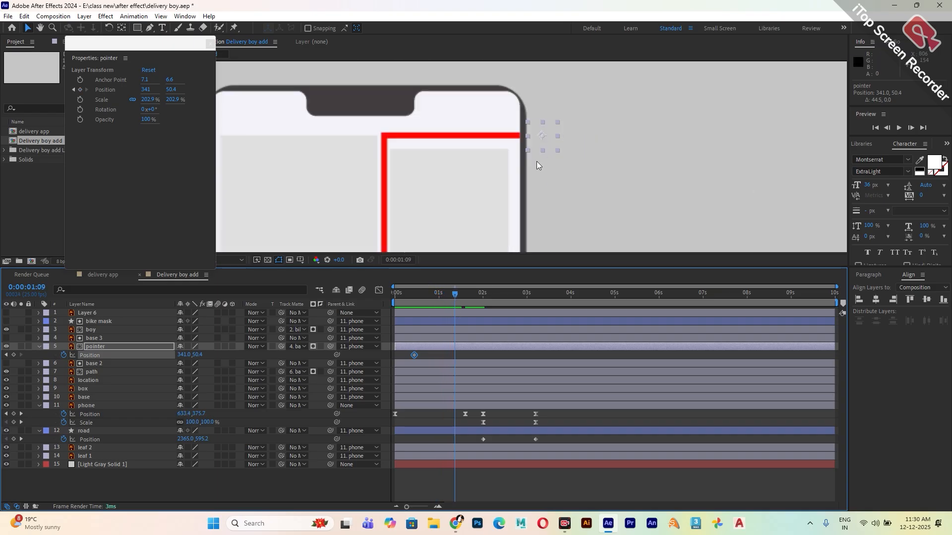
{"action": "left_click_drag", "start_coordinate": [184, 354], "coordinate": [113, 362]}
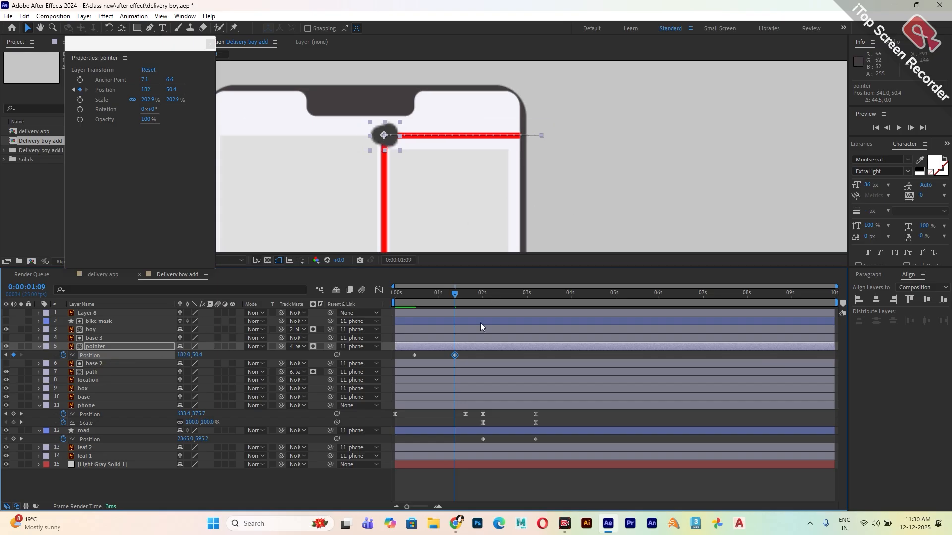
Keyframe the pointer's position at 182, 224.4 at 0:00:02:11 and at -21, 224.4 at 0:00:03:08.
{"action": "left_click_drag", "start_coordinate": [457, 298], "coordinate": [504, 305]}
{"action": "left_click_drag", "start_coordinate": [195, 355], "coordinate": [279, 361]}
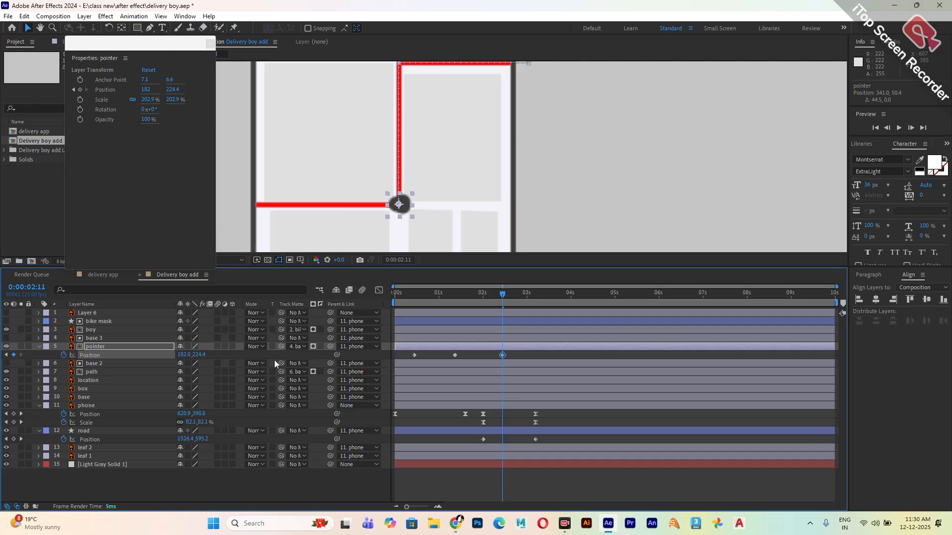
{"action": "mouse_move", "coordinate": [530, 301]}
{"action": "left_mouse_down"}
{"action": "mouse_move", "coordinate": [517, 296]}
{"action": "mouse_move", "coordinate": [542, 302]}
{"action": "left_mouse_up"}
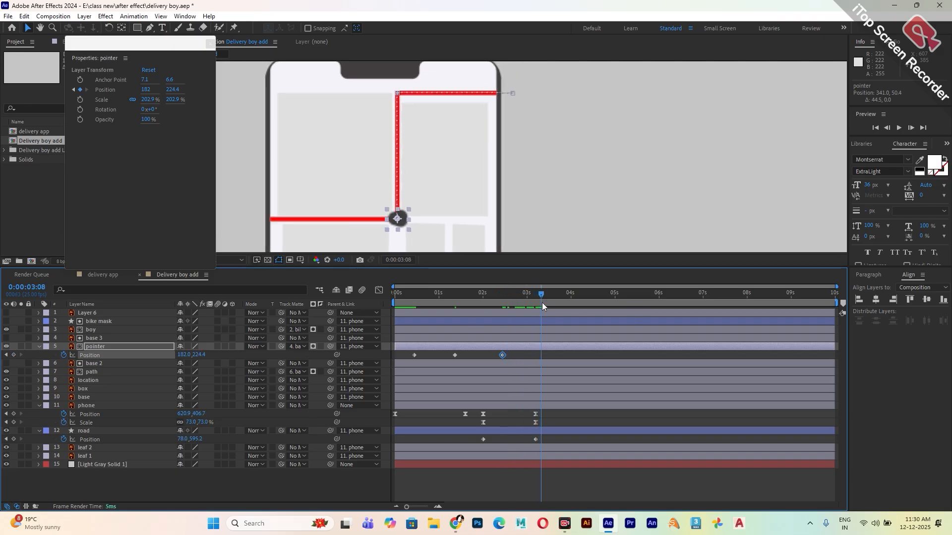
{"action": "left_click_drag", "start_coordinate": [183, 355], "coordinate": [80, 355]}
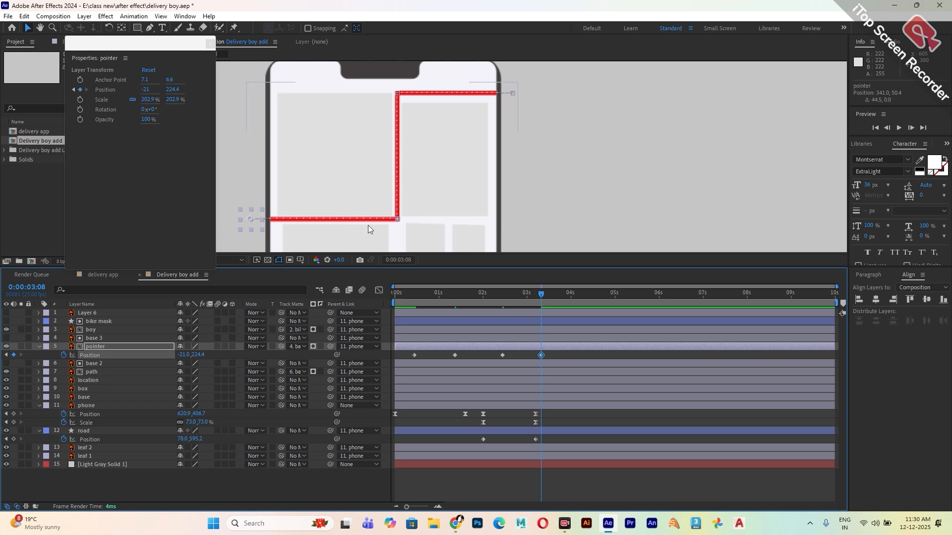
Keyframe the pointer's position at -21, 407.4 at 0:00:04:08 and at 205, 407.4 at 0:00:05:10 under the location pin.
{"action": "left_click_drag", "start_coordinate": [375, 211], "coordinate": [441, 88]}
{"action": "left_click_drag", "start_coordinate": [443, 199], "coordinate": [443, 174]}
{"action": "left_click_drag", "start_coordinate": [542, 295], "coordinate": [586, 299]}
{"action": "left_click_drag", "start_coordinate": [197, 355], "coordinate": [282, 362]}
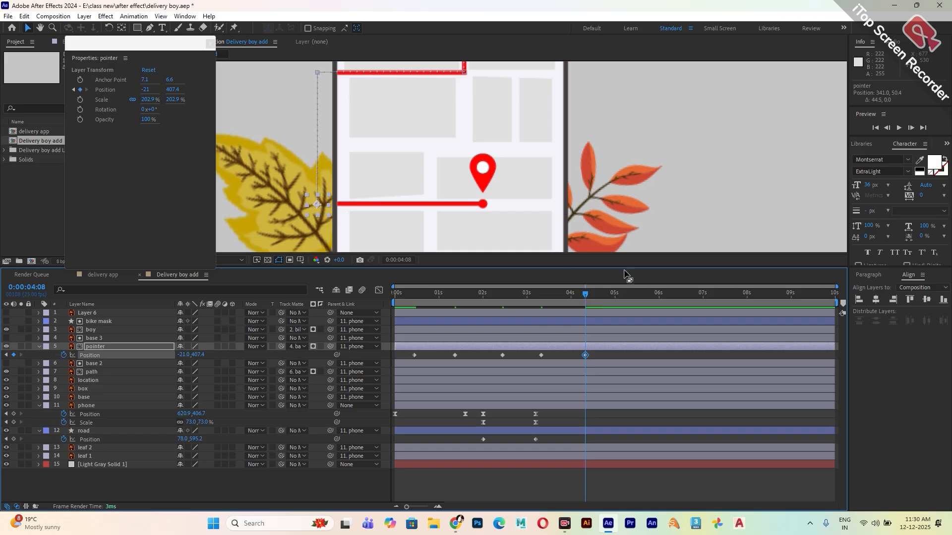
{"action": "left_click_drag", "start_coordinate": [591, 293], "coordinate": [637, 296]}
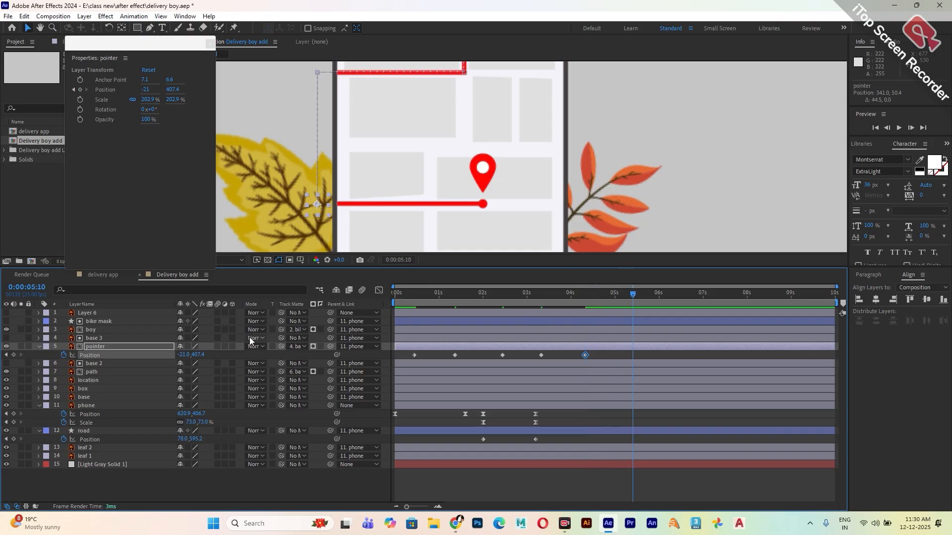
{"action": "left_click_drag", "start_coordinate": [184, 358], "coordinate": [304, 373]}
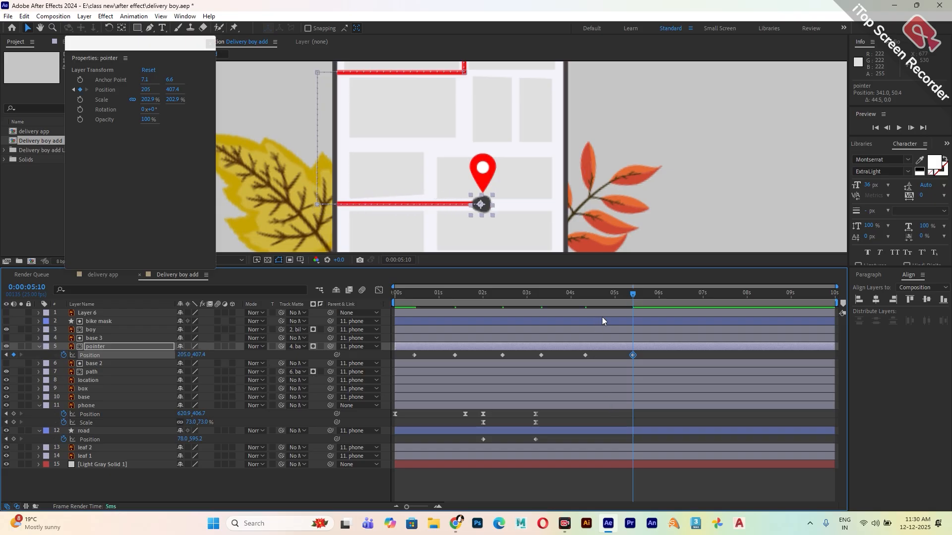
Set the pointer layer's Auto-Orientation to Orient Along Path.
{"action": "left_click_drag", "start_coordinate": [633, 297], "coordinate": [494, 312]}
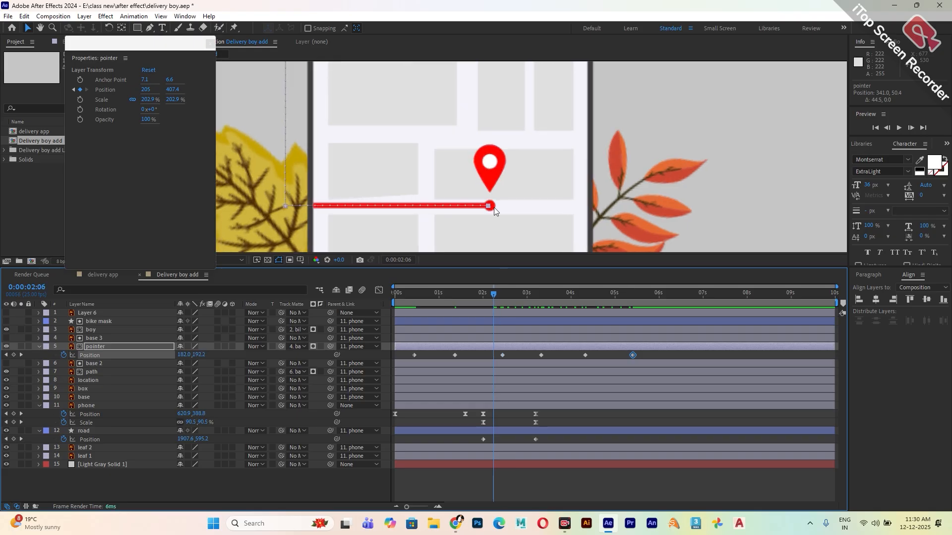
{"action": "scroll", "coordinate": [498, 177], "scroll_direction": "down", "scroll_amount": 4}
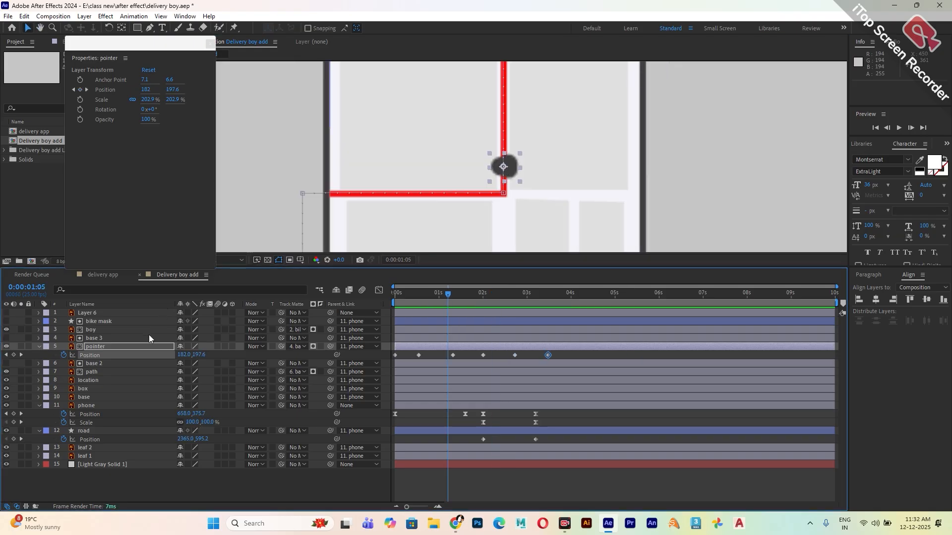
{"action": "right_click", "coordinate": [113, 346]}
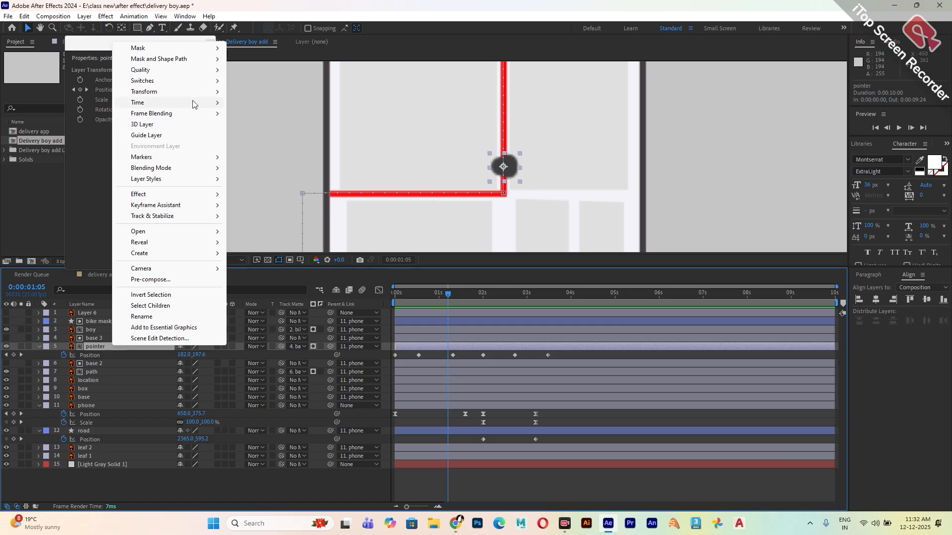
{"action": "mouse_move", "coordinate": [196, 92]}
{"action": "left_click", "coordinate": [261, 263]}
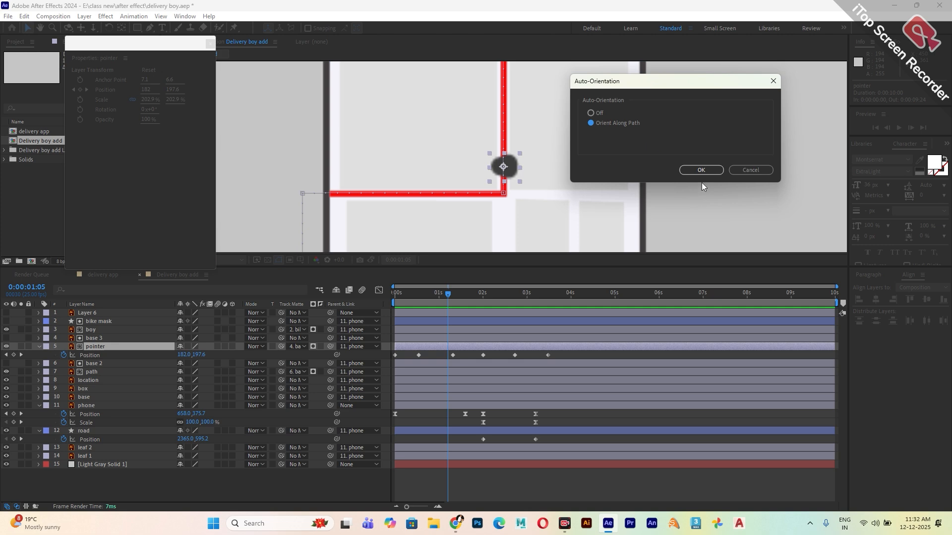
{"action": "left_click", "coordinate": [701, 170]}
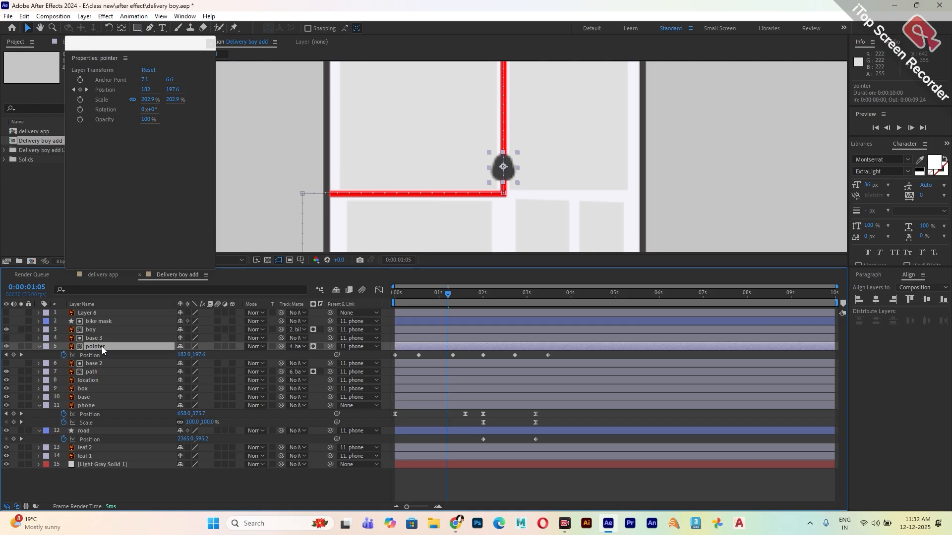
Set the pointer layer's rotation to 180° and preview its travel along the route from the start.
{"action": "key", "text": "r"}
{"action": "left_click_drag", "start_coordinate": [191, 356], "coordinate": [286, 364]}
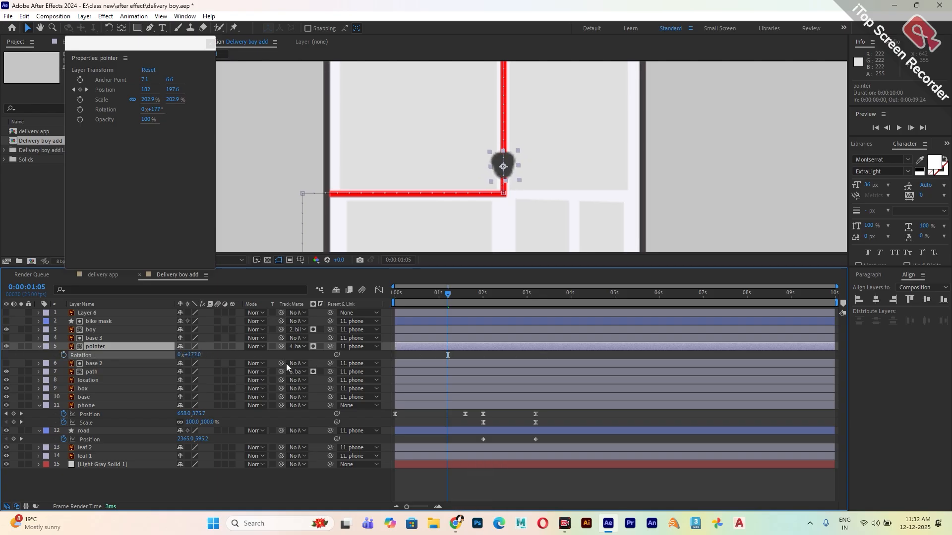
{"action": "left_click", "coordinate": [195, 355]}
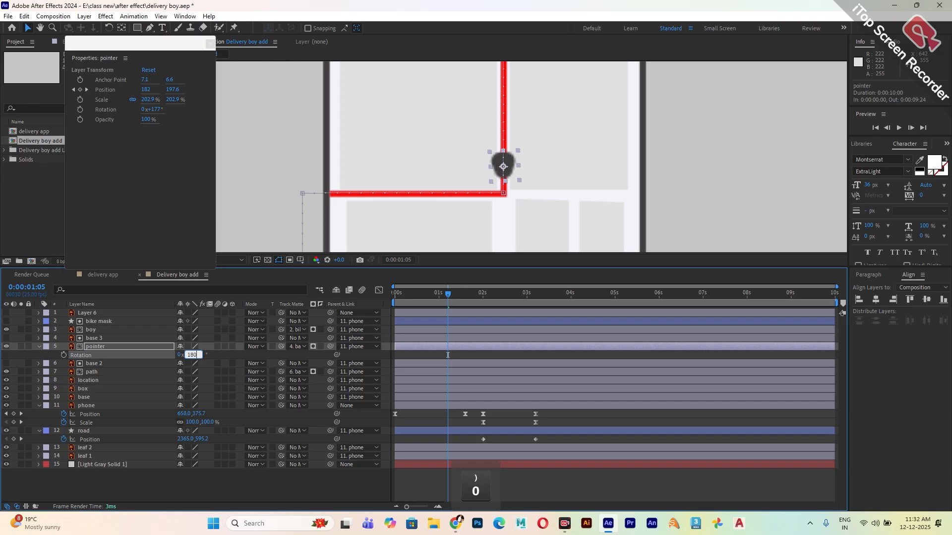
{"action": "key", "text": "Return"}
{"action": "scroll", "coordinate": [413, 225], "scroll_direction": "down", "scroll_amount": 1}
{"action": "left_click_drag", "start_coordinate": [431, 296], "coordinate": [381, 296]}
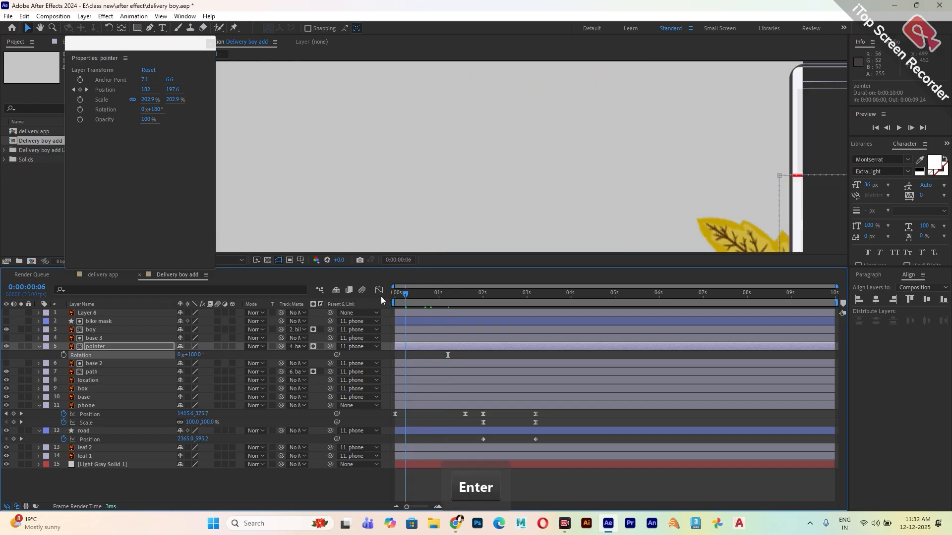
{"action": "key", "text": "space"}
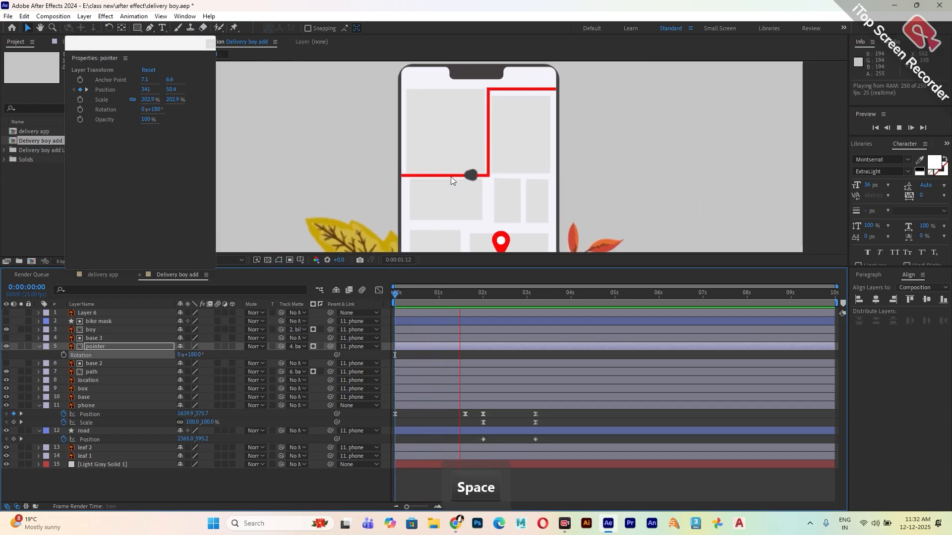
{"action": "key", "text": "space"}
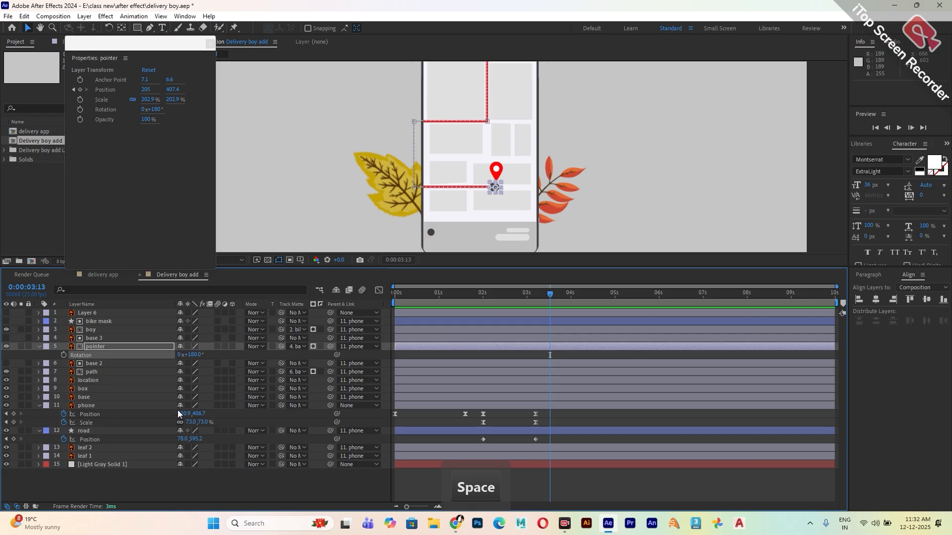
Apply Easy Ease to the pointer layer's last two position keyframes.
{"action": "left_click", "coordinate": [106, 346]}
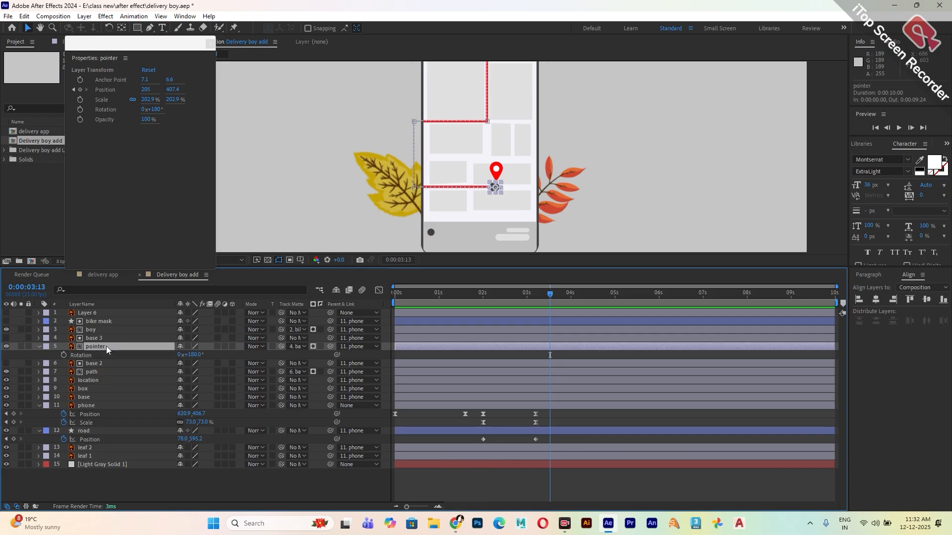
{"action": "key", "text": "u"}
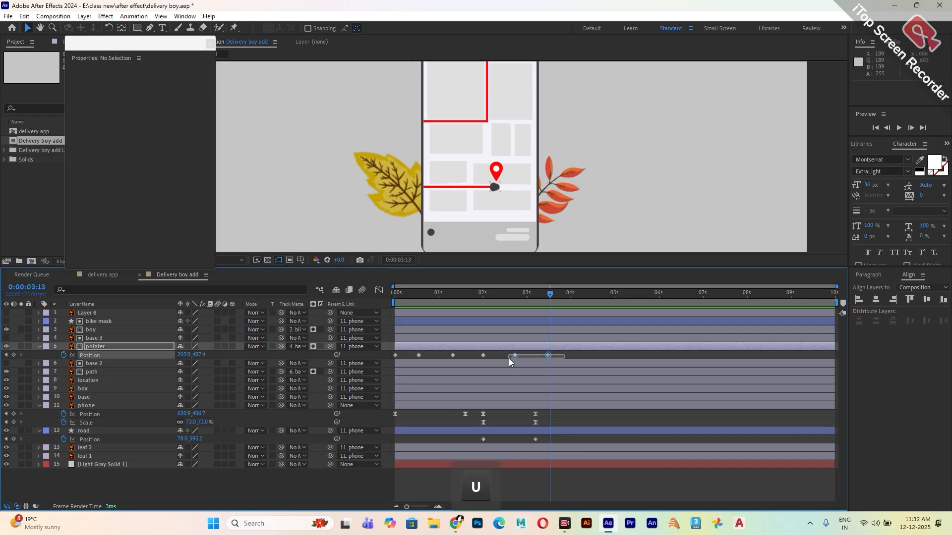
{"action": "left_click", "coordinate": [514, 356]}
{"action": "right_click", "coordinate": [513, 356]}
{"action": "mouse_move", "coordinate": [598, 354]}
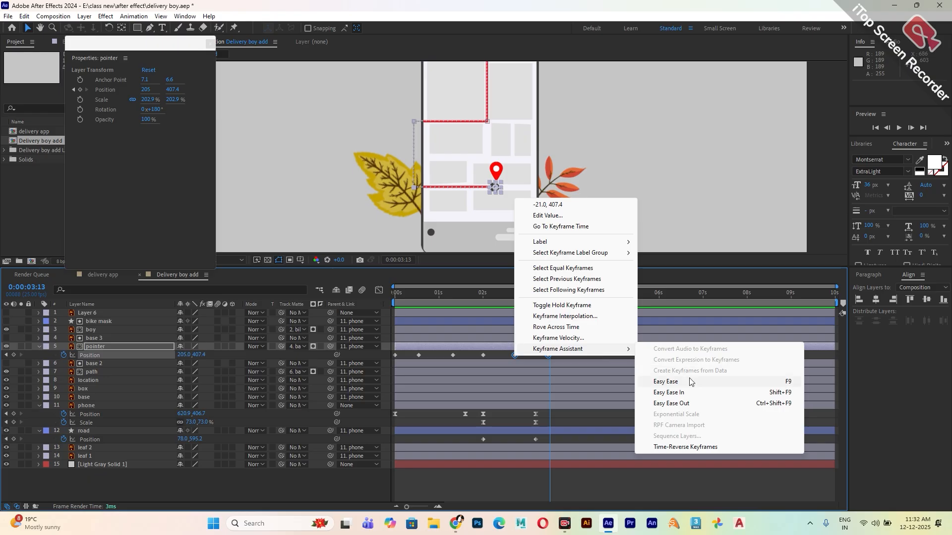
{"action": "left_click", "coordinate": [666, 382]}
Reshape the speed graph between the pointer's last two keyframes to peak early and ease out slowly, and preview it.
{"action": "left_click", "coordinate": [380, 290]}
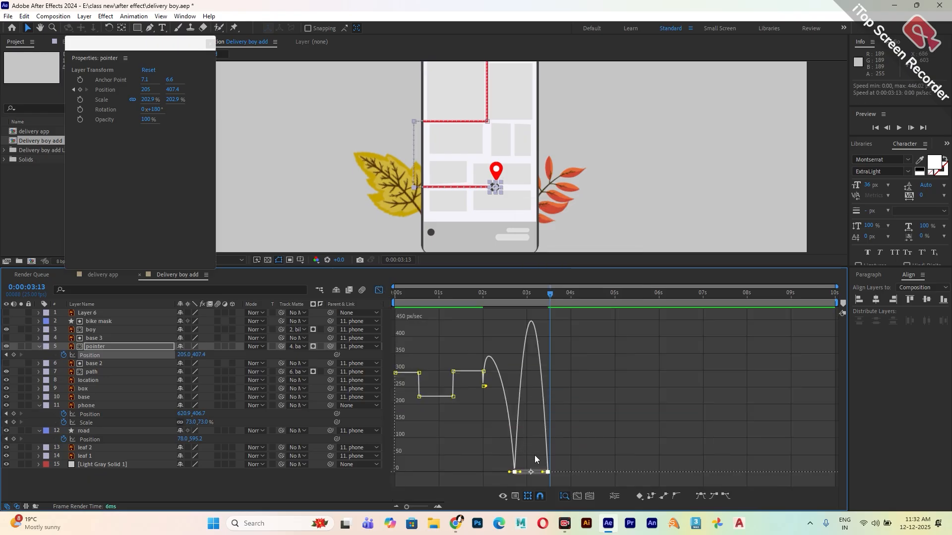
{"action": "mouse_move", "coordinate": [520, 464]}
{"action": "left_mouse_down"}
{"action": "mouse_move", "coordinate": [502, 480]}
{"action": "mouse_move", "coordinate": [540, 477]}
{"action": "mouse_move", "coordinate": [526, 480]}
{"action": "left_mouse_up"}
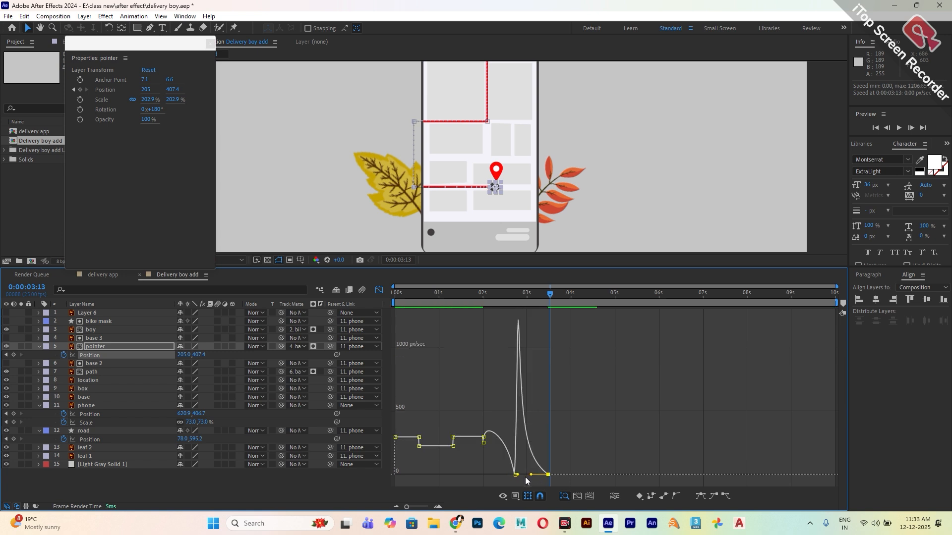
{"action": "left_click", "coordinate": [380, 291]}
{"action": "key", "text": "space"}
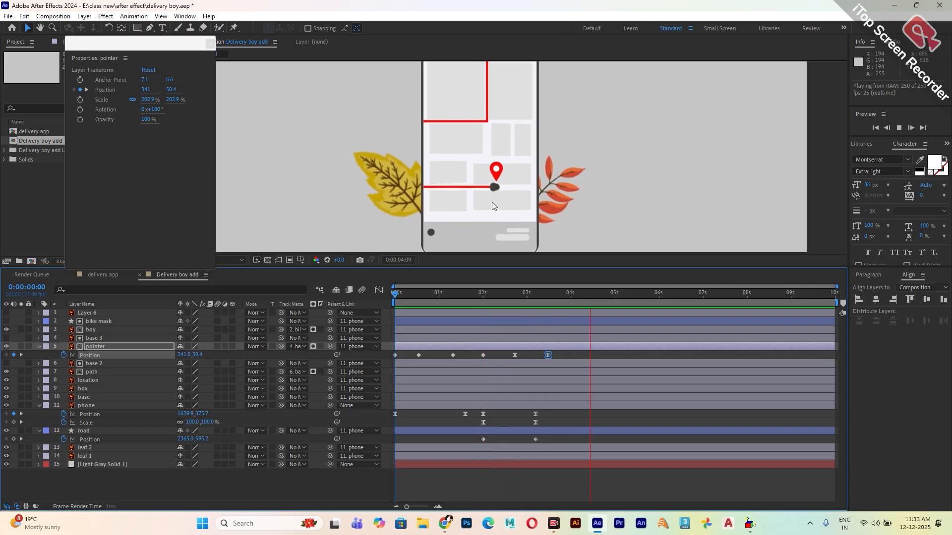
{"action": "key", "text": "space"}
Move the pointer's last position keyframe to 0:00:04:10 and preview the slower arrival.
{"action": "left_click_drag", "start_coordinate": [549, 355], "coordinate": [588, 356]}
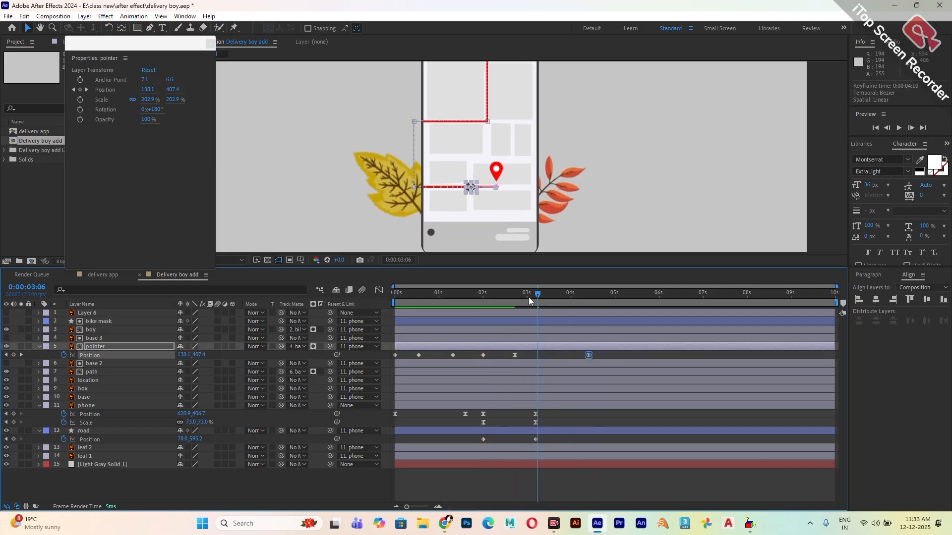
{"action": "key", "text": "space"}
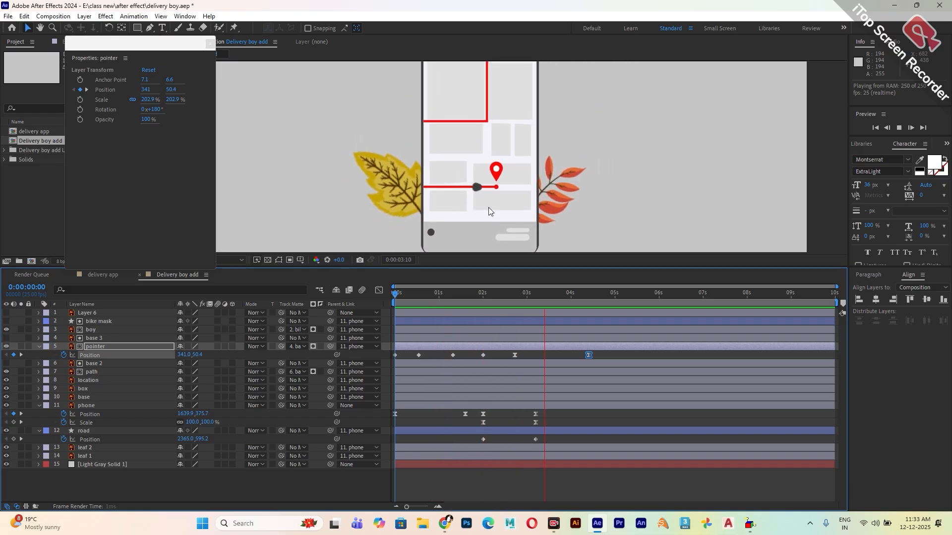
{"action": "left_click", "coordinate": [481, 296]}
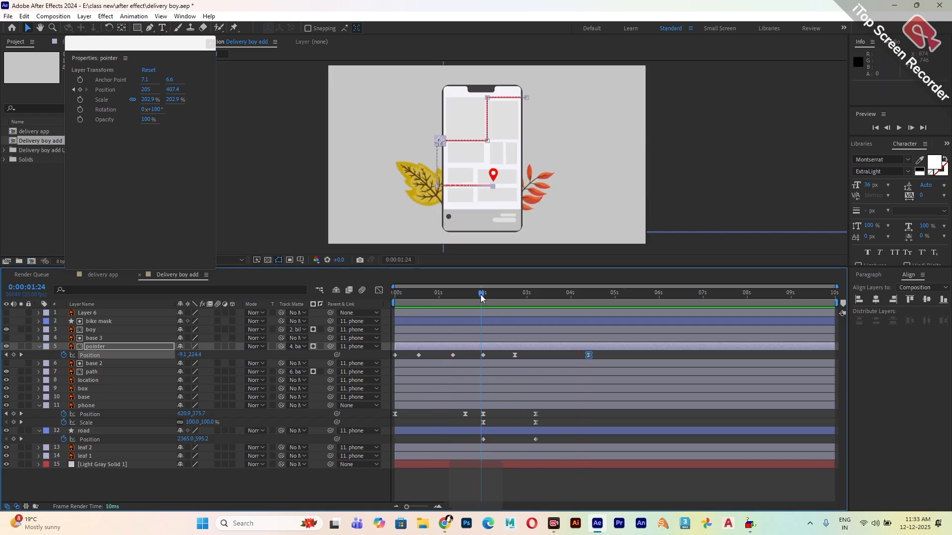
Set the boy layer's X position to -182.7, keyframe it at 0:00:02:00 and move the playhead to 0:00:04:10.
{"action": "left_click_drag", "start_coordinate": [481, 296], "coordinate": [483, 296]}
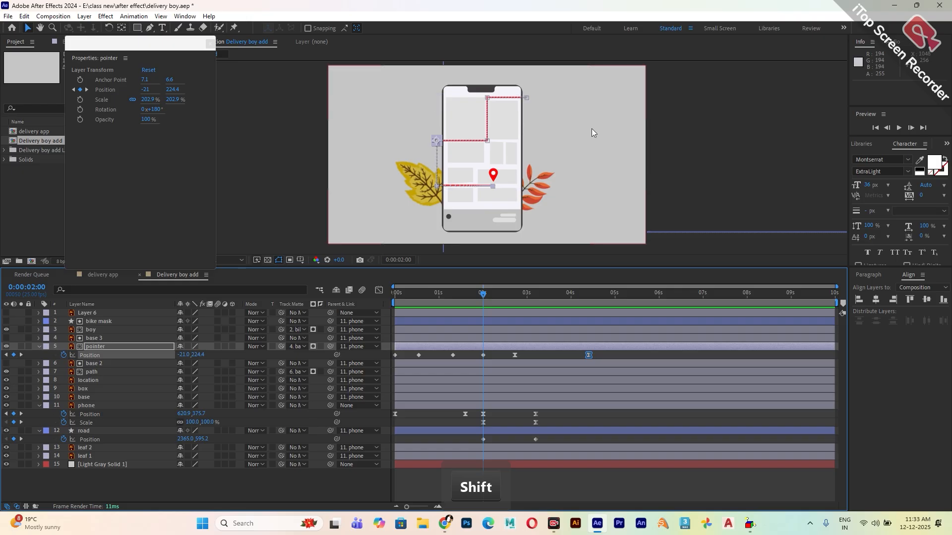
{"action": "left_click", "coordinate": [91, 333]}
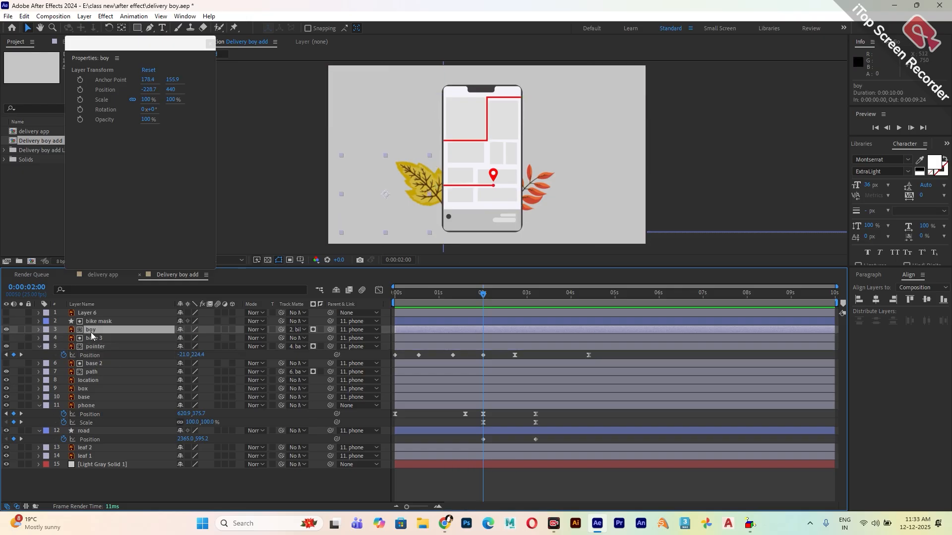
{"action": "key", "text": "p"}
{"action": "left_click_drag", "start_coordinate": [184, 338], "coordinate": [207, 337]}
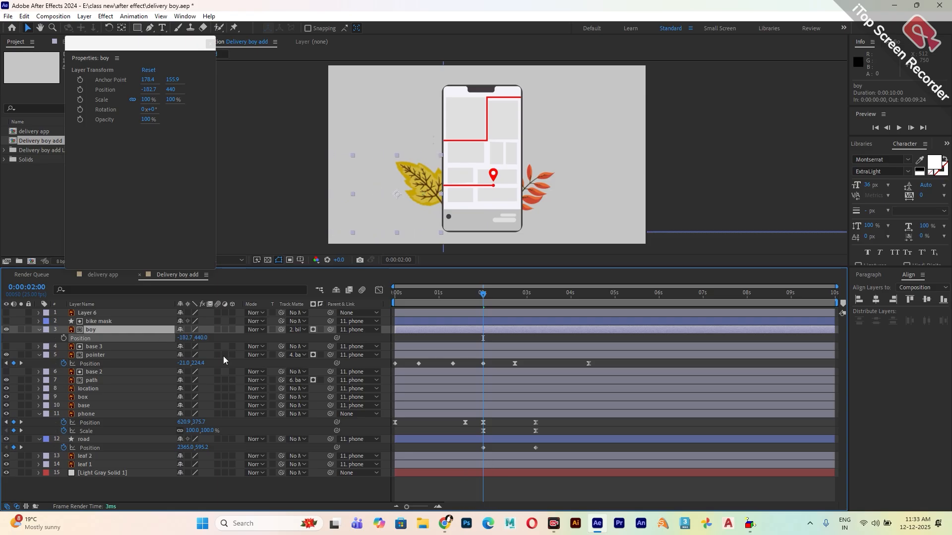
{"action": "key", "text": "Return"}
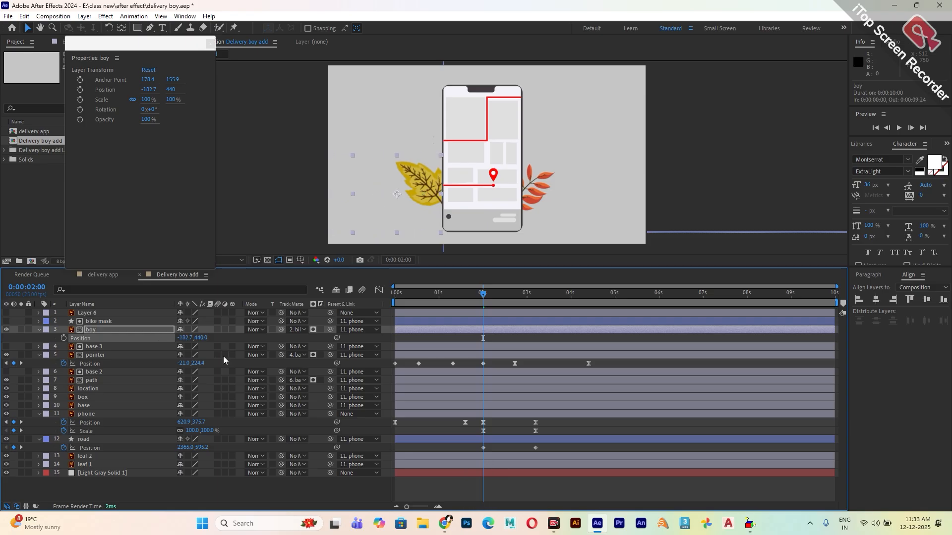
{"action": "left_click", "coordinate": [63, 338]}
{"action": "left_click_drag", "start_coordinate": [491, 301], "coordinate": [584, 304]}
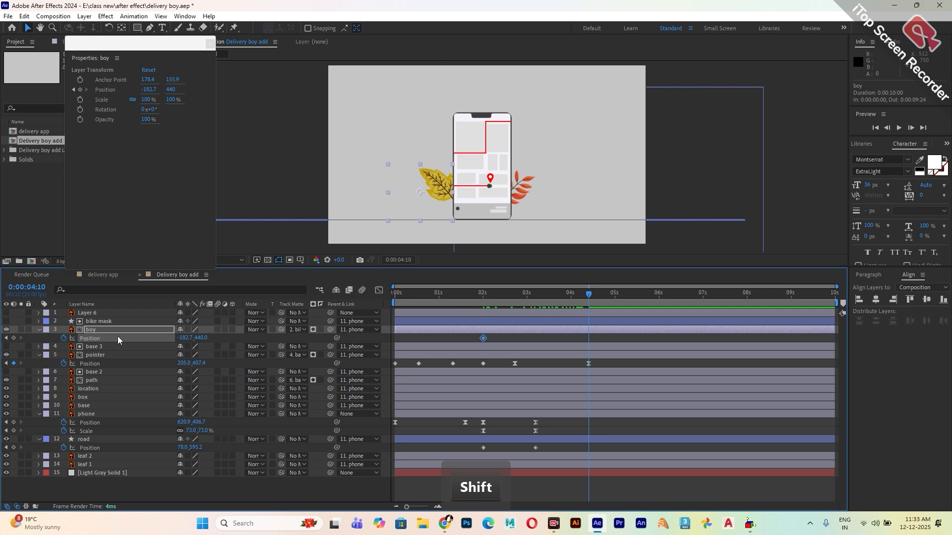
Set the boy layer's X position to 1268.3 at 0:00:04:10 and apply Easy Ease to its position keyframes.
{"action": "left_click_drag", "start_coordinate": [185, 337], "coordinate": [898, 332]}
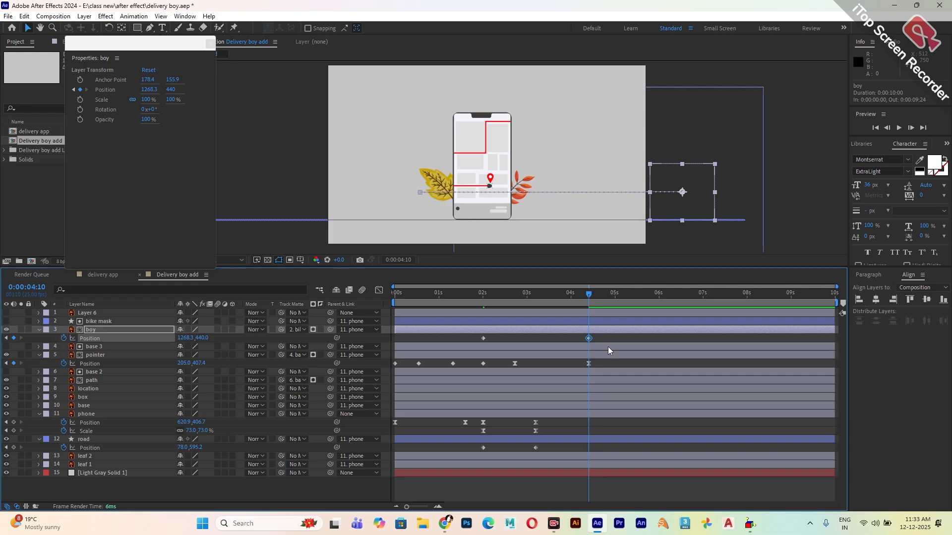
{"action": "right_click", "coordinate": [485, 339]}
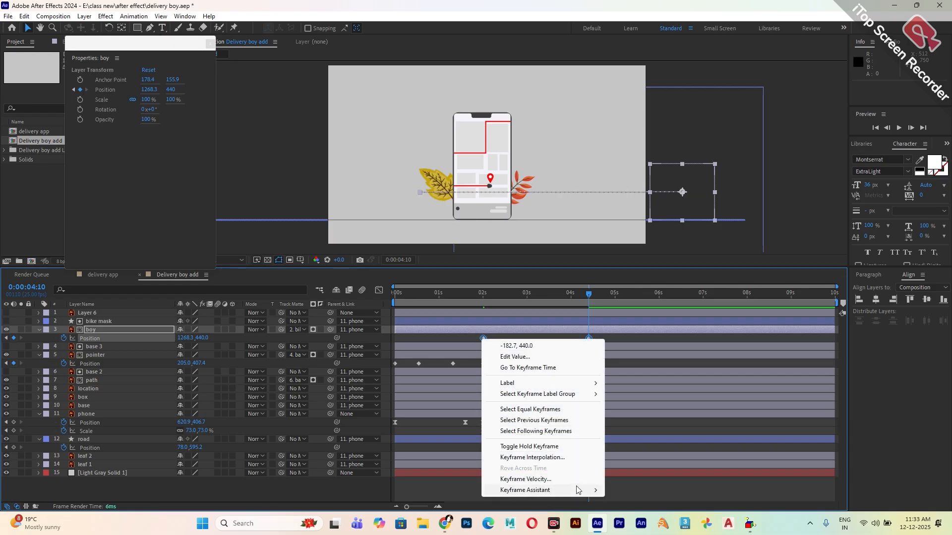
{"action": "mouse_move", "coordinate": [578, 490]}
{"action": "left_click", "coordinate": [625, 362]}
Duplicate the boy layer, place the copy above all other layers, and remove its parent and track matte.
{"action": "left_click", "coordinate": [92, 330]}
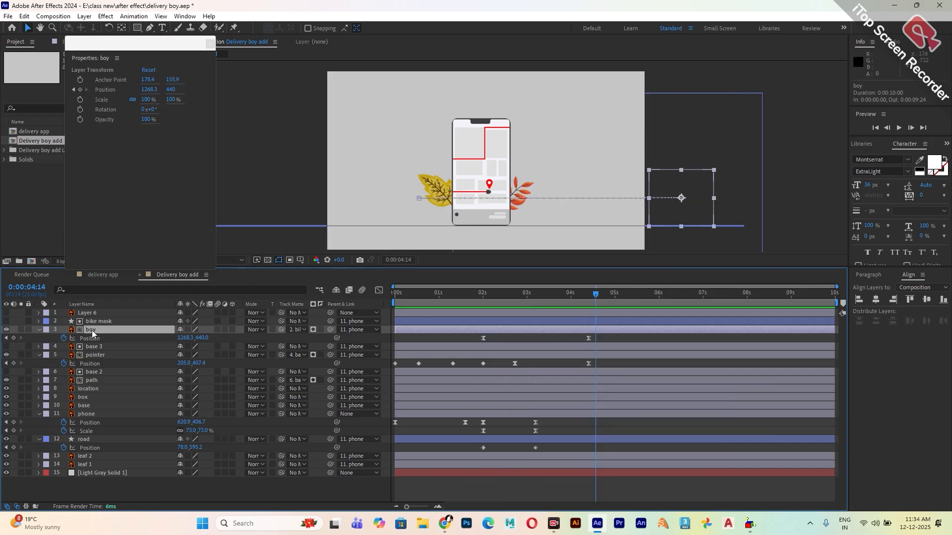
{"action": "key", "text": "ctrl+d"}
{"action": "left_click_drag", "start_coordinate": [92, 331], "coordinate": [92, 313]}
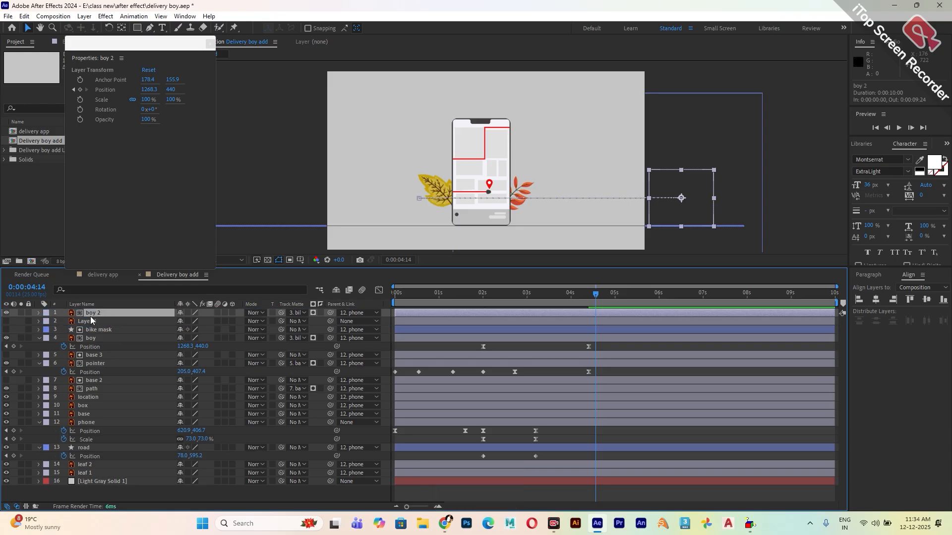
{"action": "left_click", "coordinate": [355, 313]}
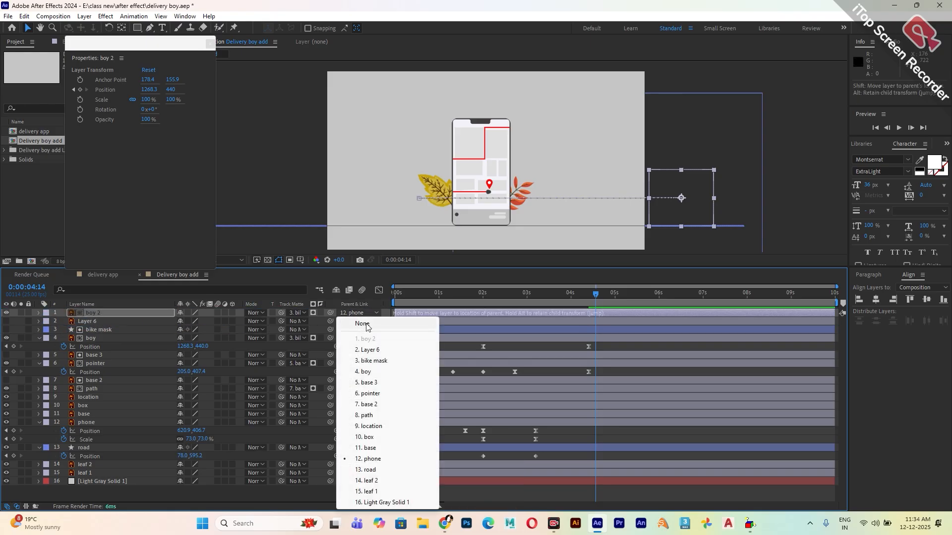
{"action": "left_click", "coordinate": [366, 325]}
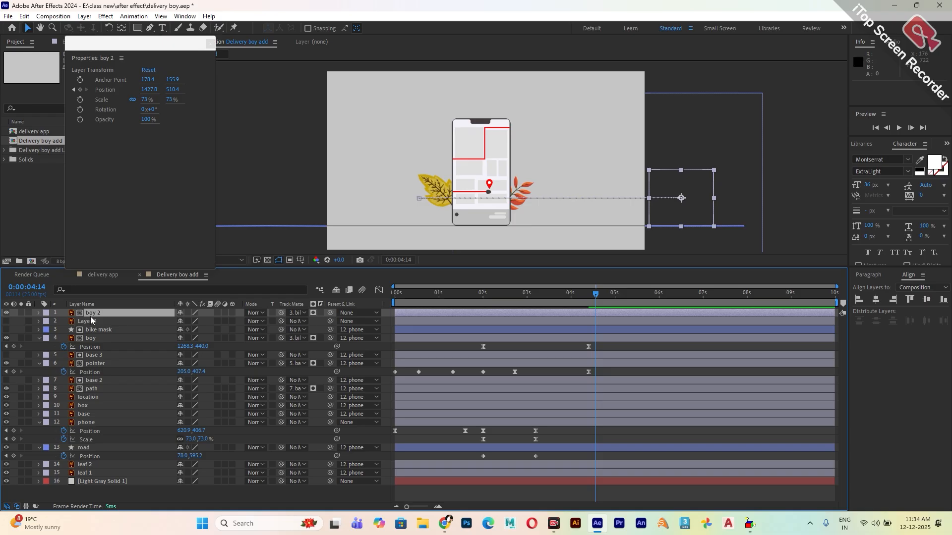
{"action": "left_click", "coordinate": [297, 313]}
{"action": "left_click", "coordinate": [308, 324]}
Clear the duplicate boy layer's copied position keyframes and keyframe its X position at -127.2 at 0:00:04:06.
{"action": "left_click", "coordinate": [86, 314]}
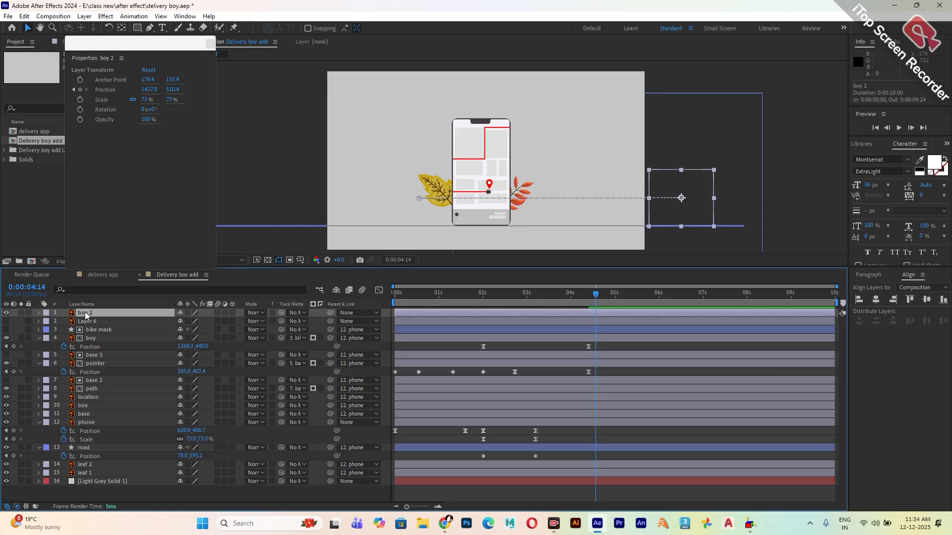
{"action": "key", "text": "u"}
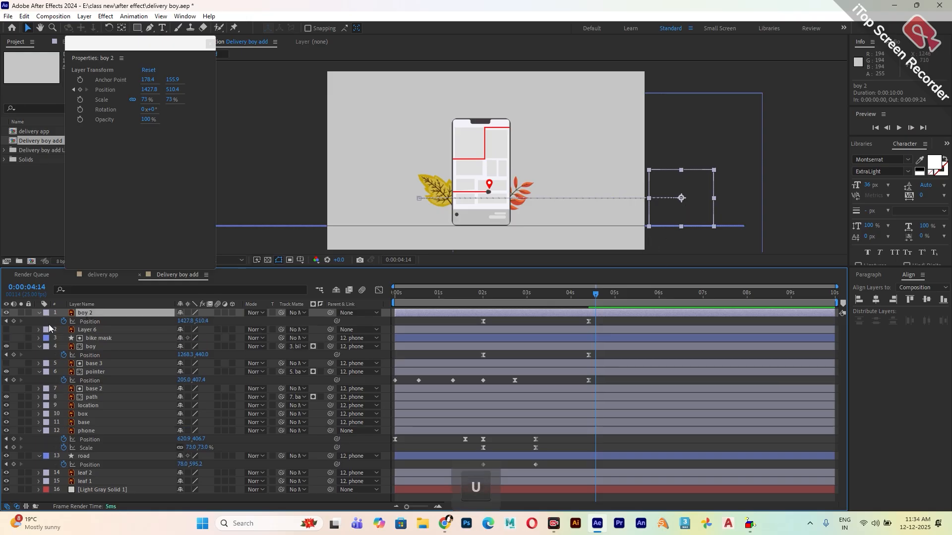
{"action": "left_click", "coordinate": [64, 321]}
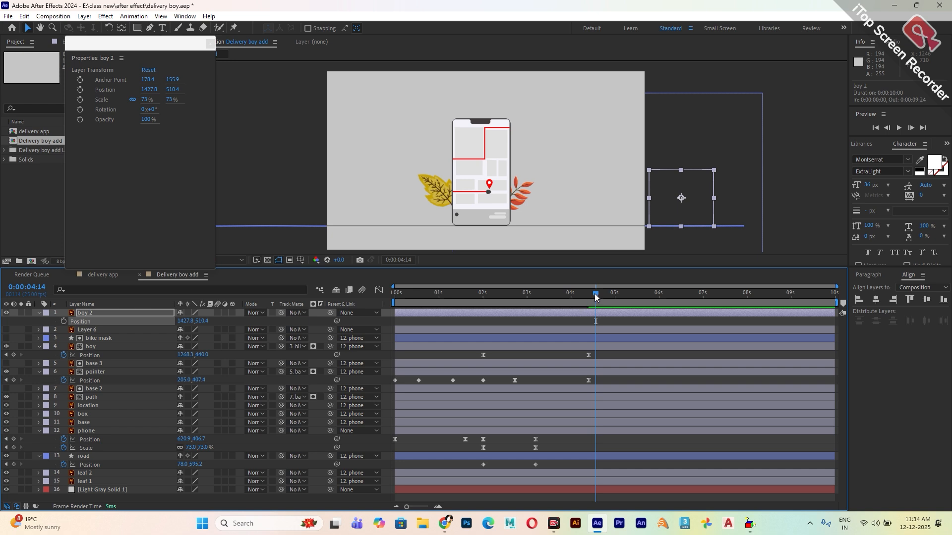
{"action": "left_click_drag", "start_coordinate": [596, 296], "coordinate": [582, 326]}
{"action": "left_click_drag", "start_coordinate": [186, 321], "coordinate": [91, 346]}
{"action": "left_click_drag", "start_coordinate": [186, 321], "coordinate": [120, 316]}
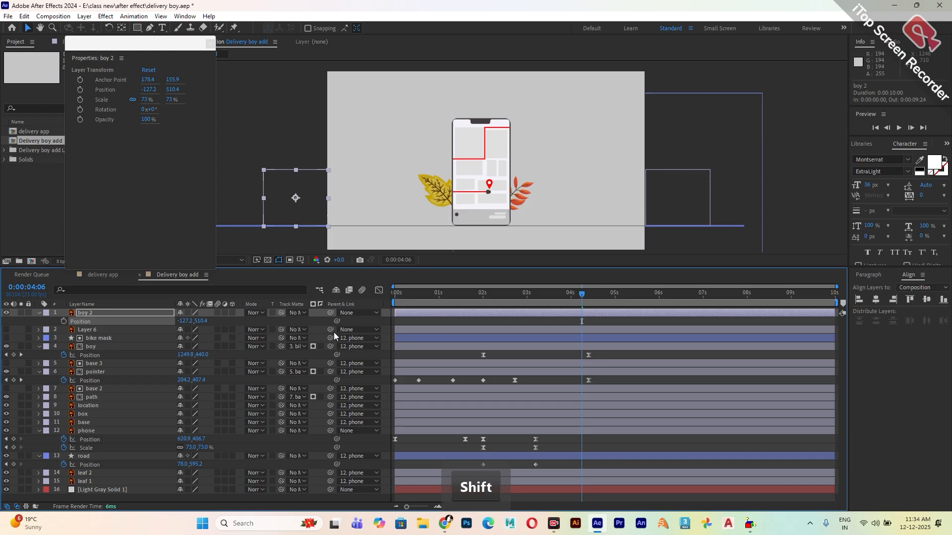
{"action": "left_click", "coordinate": [64, 322]}
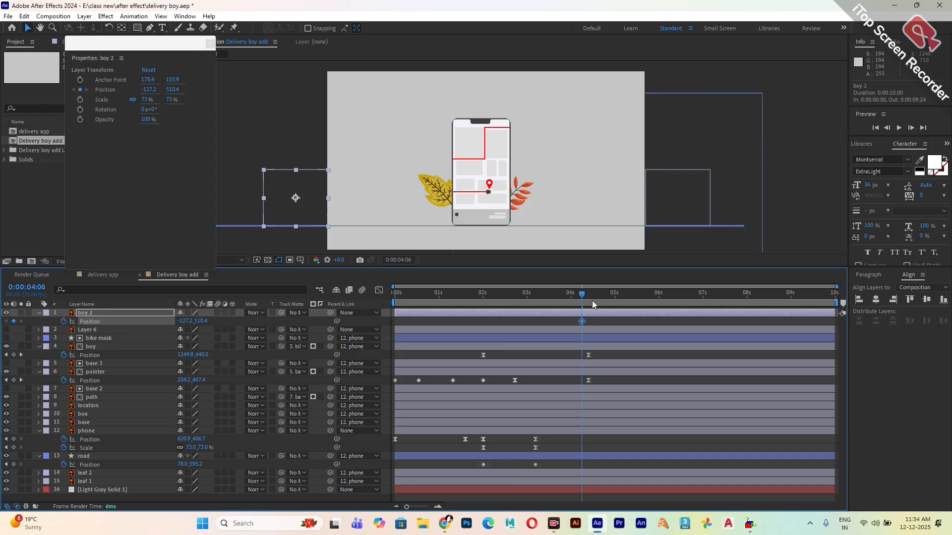
Set the duplicate boy's X position to 623.8 at 0:00:06:09, apply Easy Ease to its position keyframes and preview the motion.
{"action": "left_click_drag", "start_coordinate": [593, 304], "coordinate": [675, 304]}
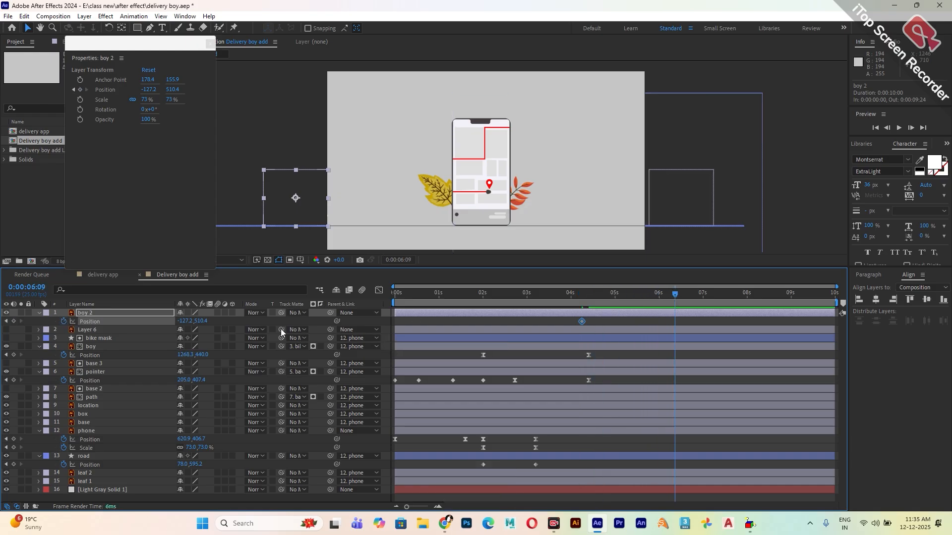
{"action": "left_click_drag", "start_coordinate": [185, 321], "coordinate": [583, 349]}
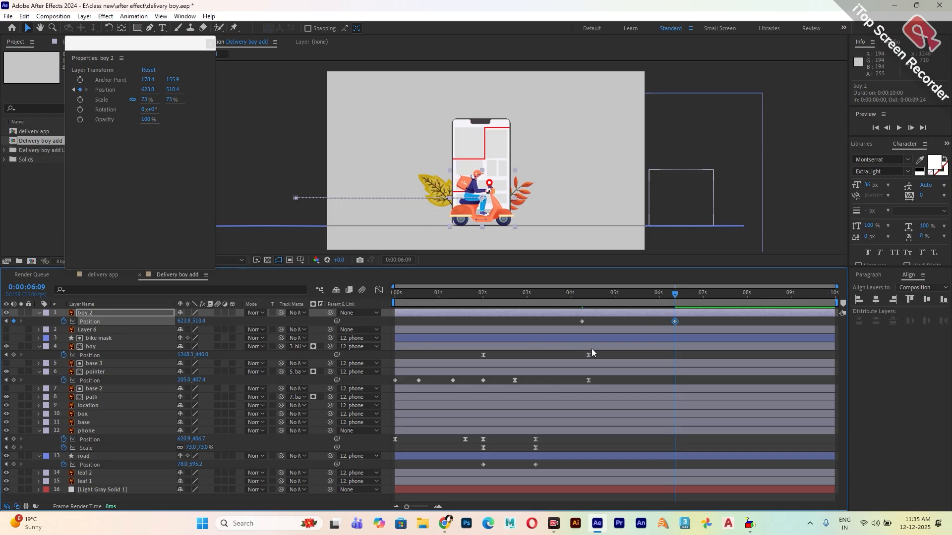
{"action": "right_click", "coordinate": [582, 322]}
{"action": "mouse_move", "coordinate": [626, 470]}
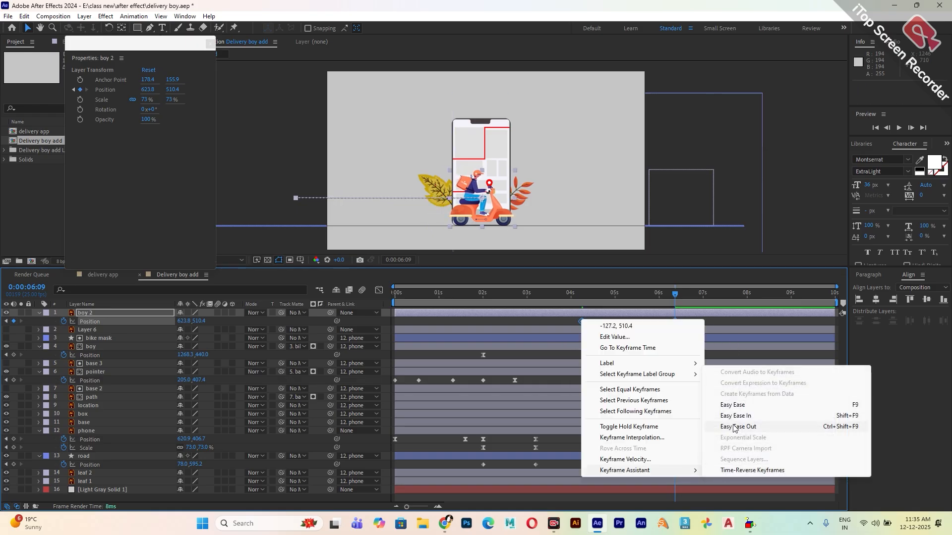
{"action": "left_click", "coordinate": [738, 405]}
{"action": "key", "text": "space"}
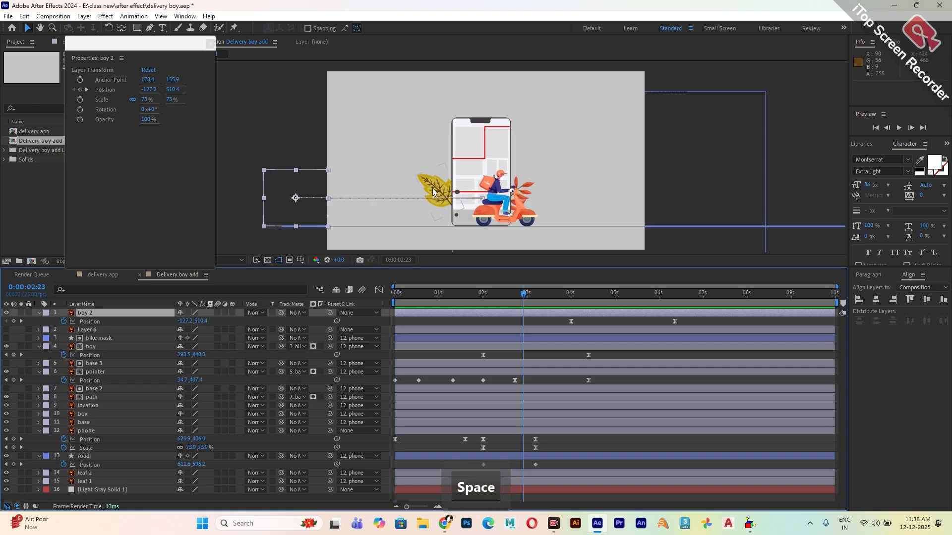
Add the expression wiggle(2,10) to the leaf 1 layer's rotation and preview the animation from the start.
{"action": "left_click", "coordinate": [433, 186]}
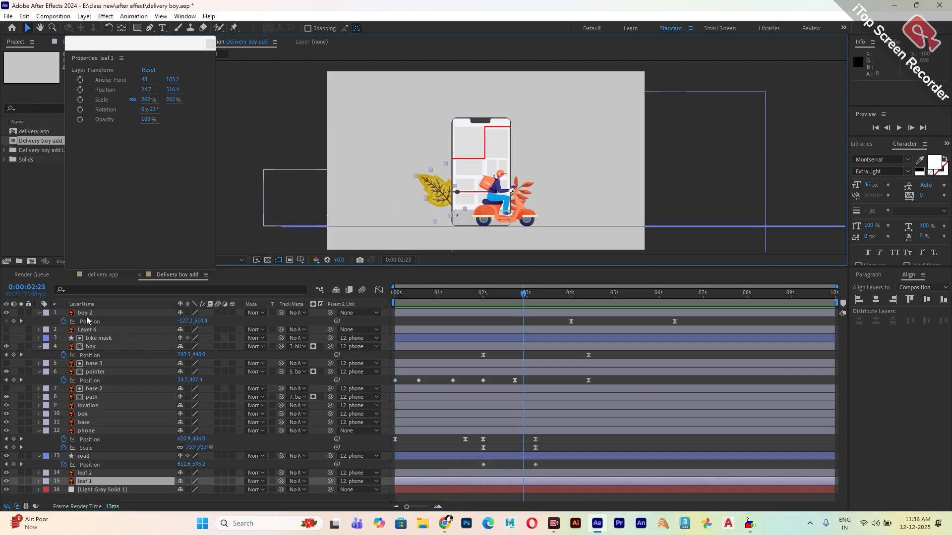
{"action": "key", "text": "r"}
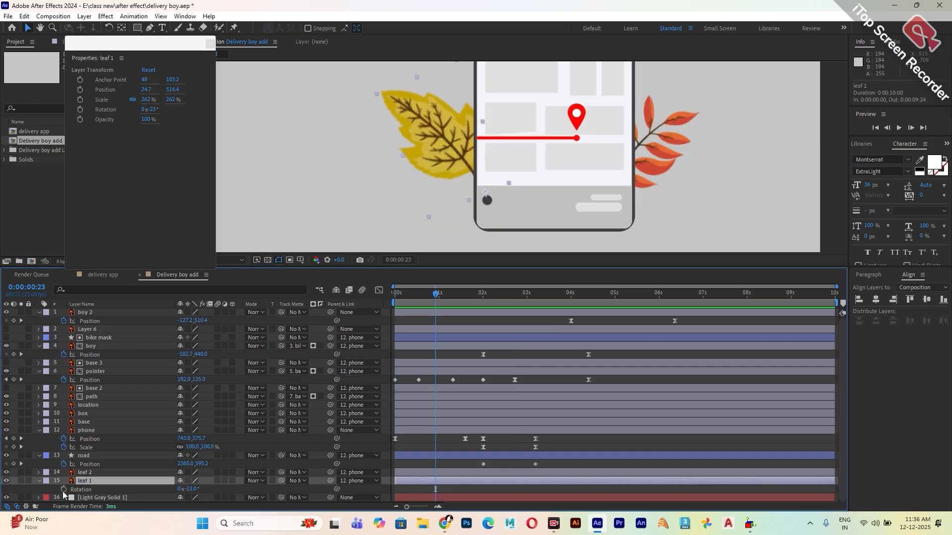
{"action": "left_click", "coordinate": [63, 490], "text": "alt"}
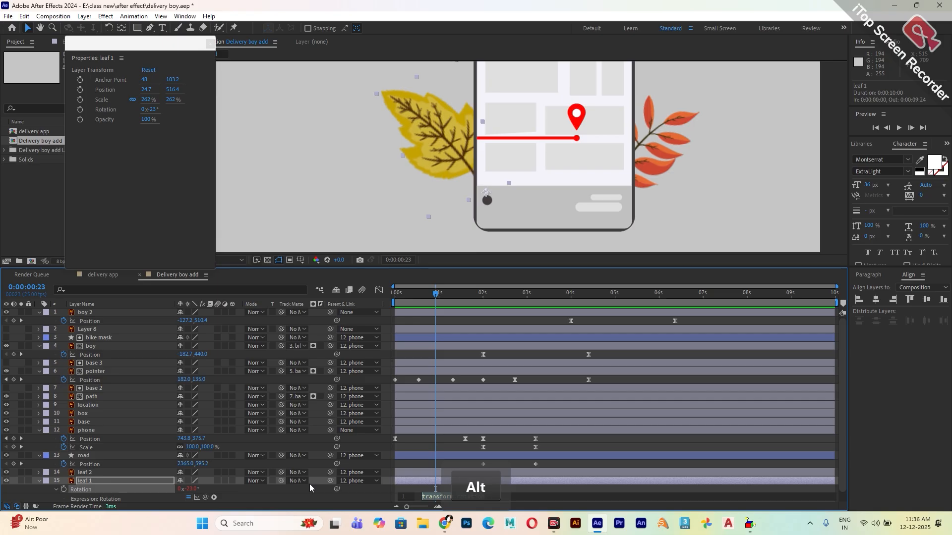
{"action": "type", "text": "wigg"}
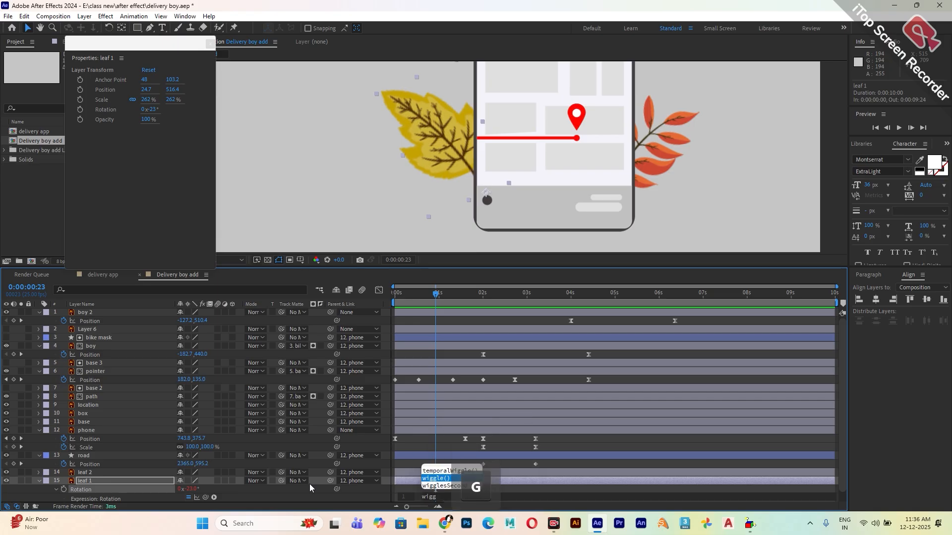
{"action": "left_click", "coordinate": [443, 479]}
{"action": "left_click", "coordinate": [446, 492]}
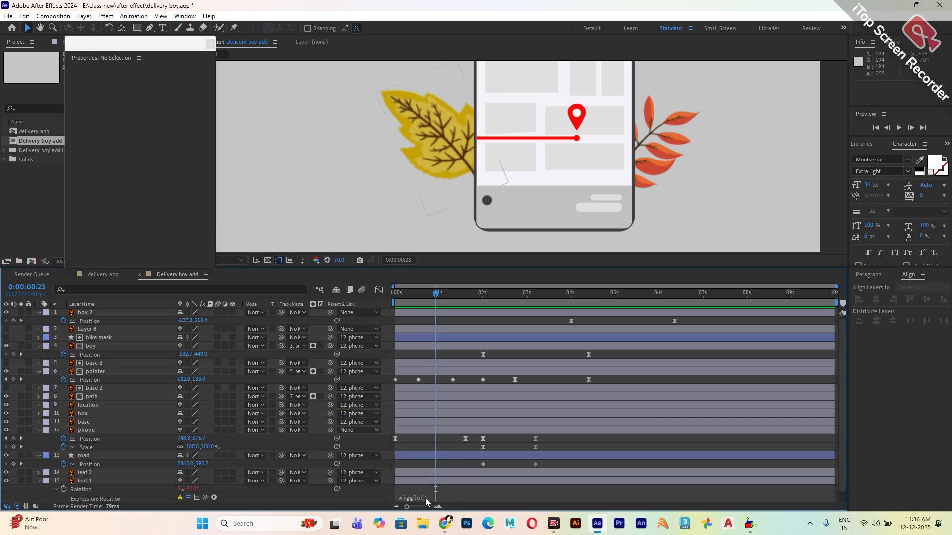
{"action": "left_click", "coordinate": [425, 499]}
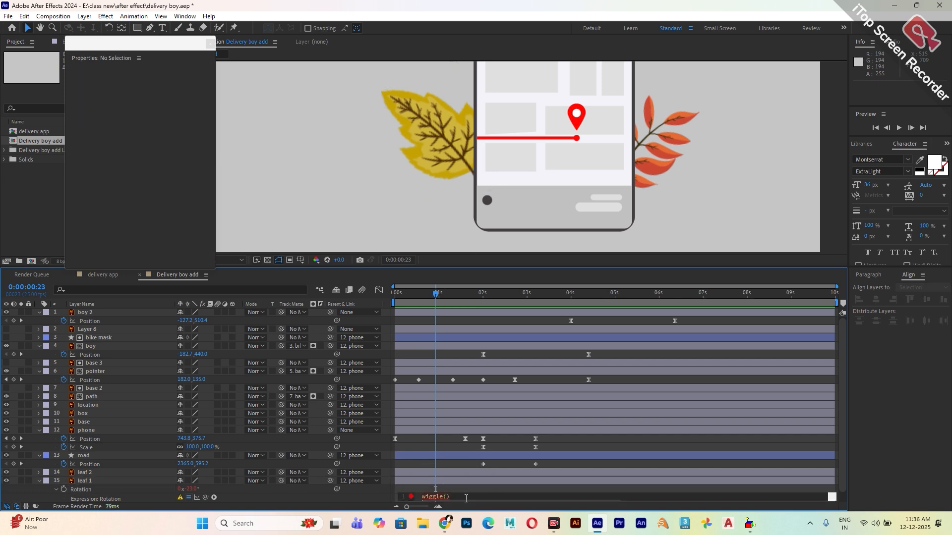
{"action": "type", "text": "2"}
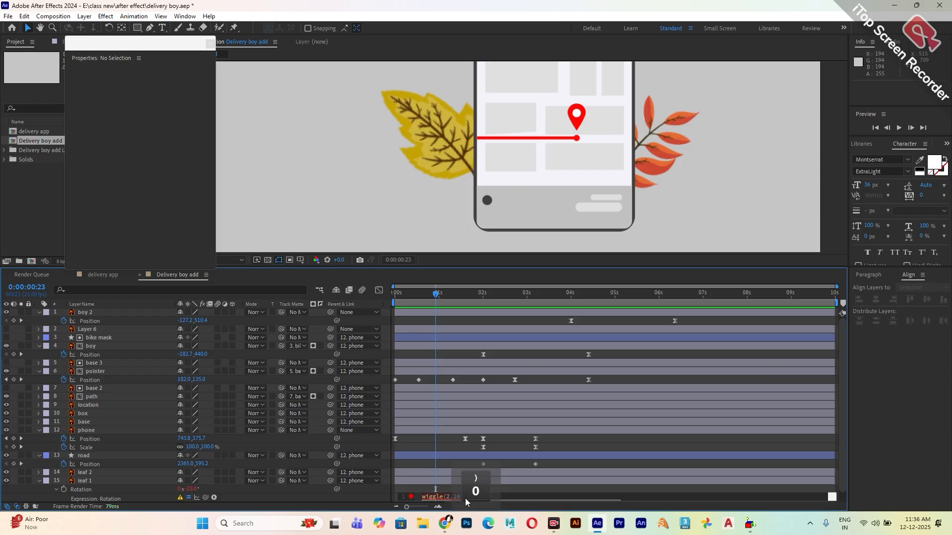
{"action": "type", "text": ",10"}
{"action": "left_click", "coordinate": [546, 476]}
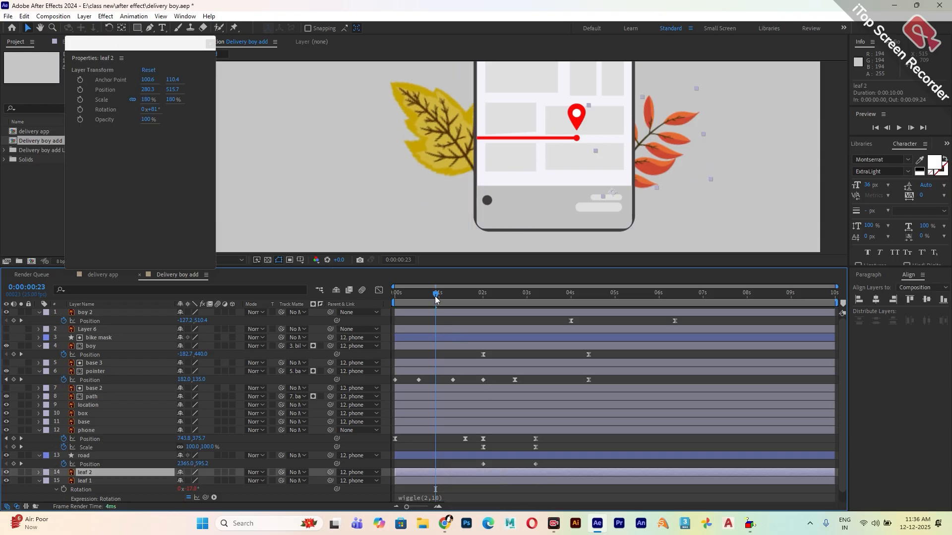
{"action": "key", "text": "Home"}
{"action": "key", "text": "space"}
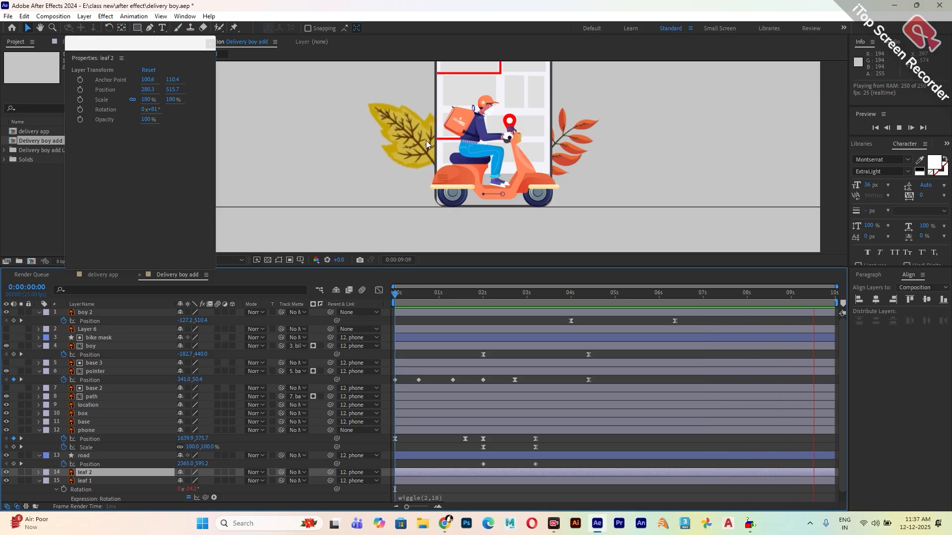
Slow leaf 1's rotation wiggle by setting the expression's frequency to .5.
{"action": "left_click", "coordinate": [445, 497]}
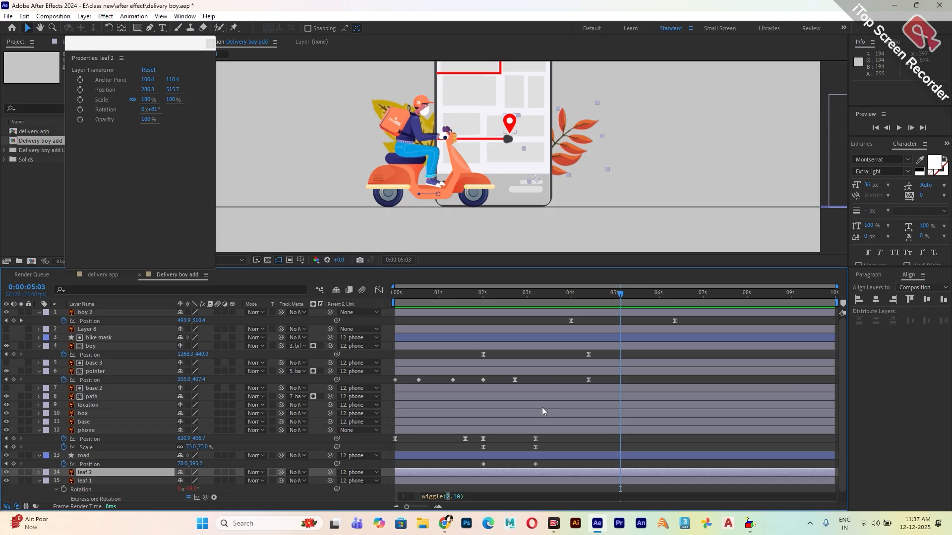
{"action": "type", "text": "."}
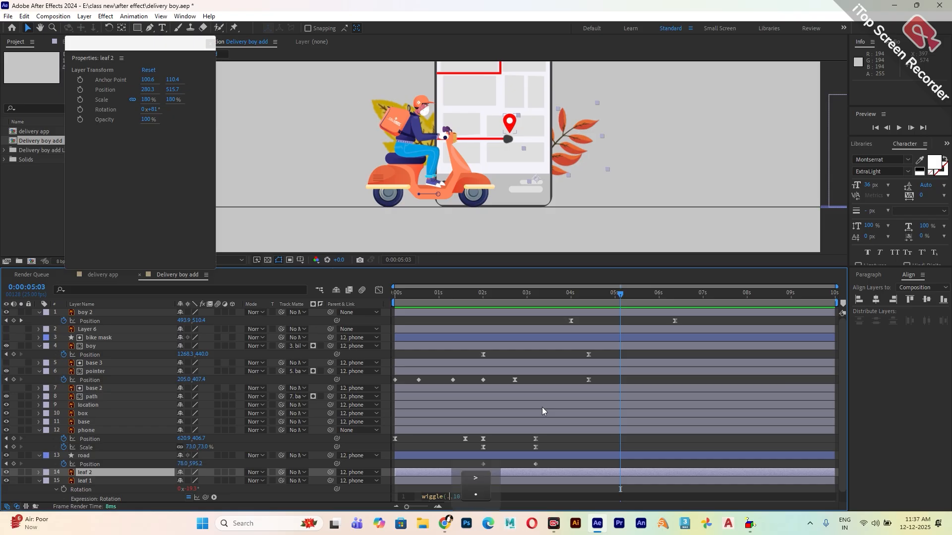
{"action": "type", "text": "5"}
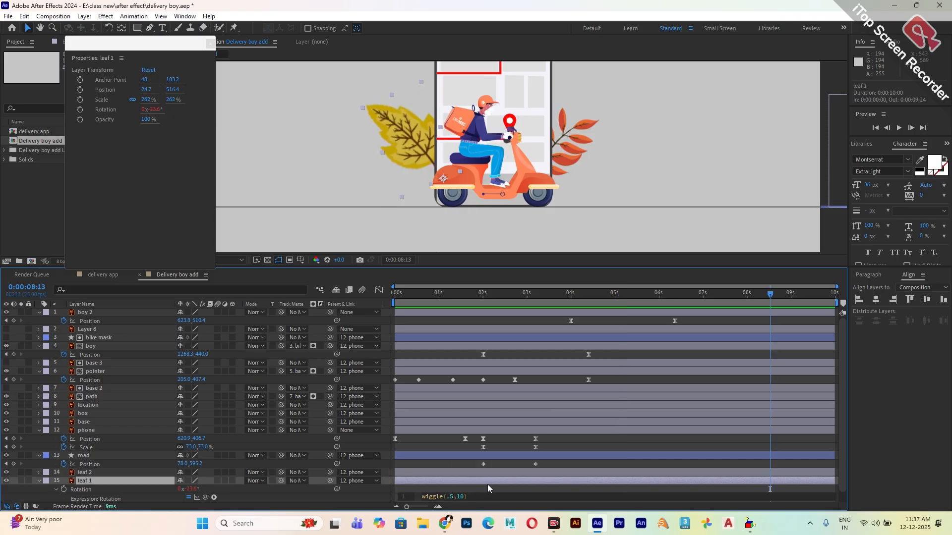
Raise the amplitude of leaf 1's rotation wiggle to 30 and preview the sway from the start.
{"action": "key", "text": "BackSpace"}
{"action": "type", "text": "3"}
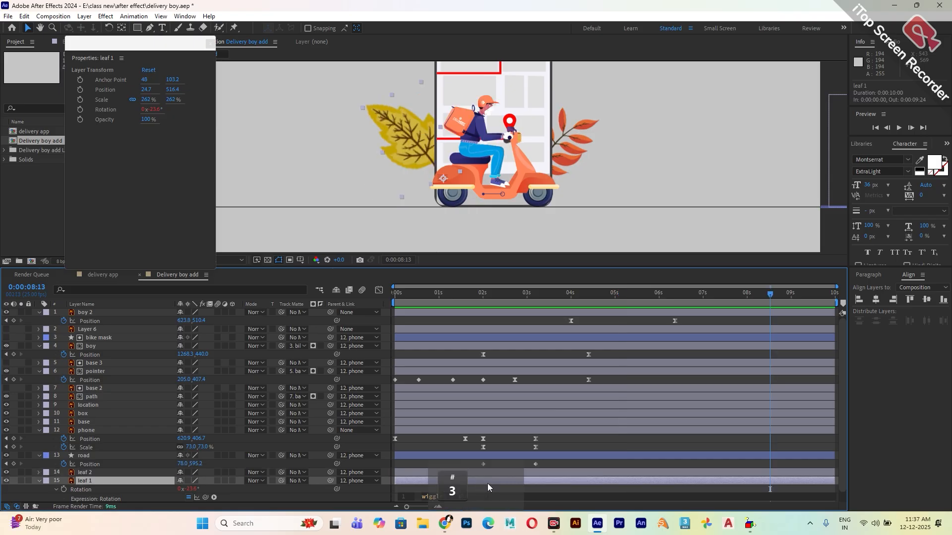
{"action": "left_click", "coordinate": [495, 432]}
{"action": "key", "text": "Home"}
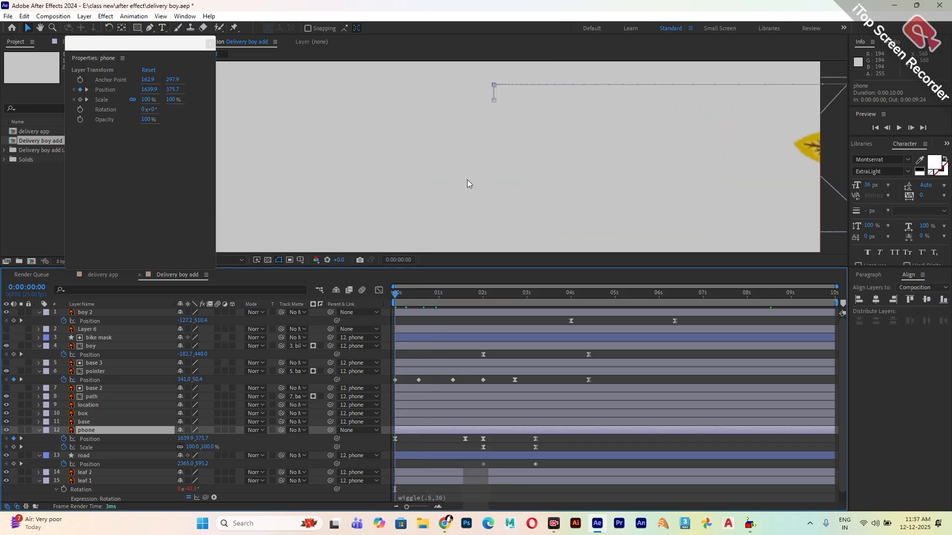
{"action": "key", "text": "space"}
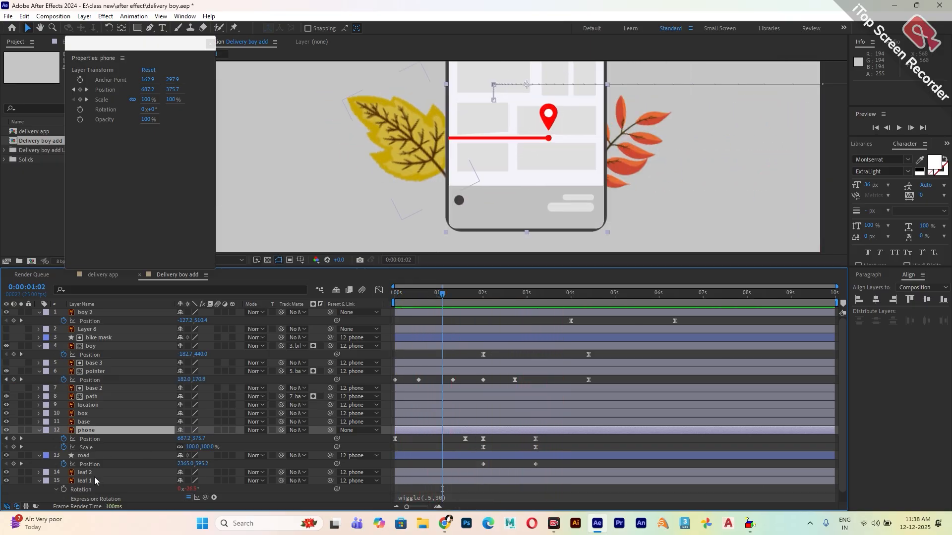
Add the expression wiggle(.8,20) to the leaf 2 layer's rotation.
{"action": "left_click", "coordinate": [96, 472]}
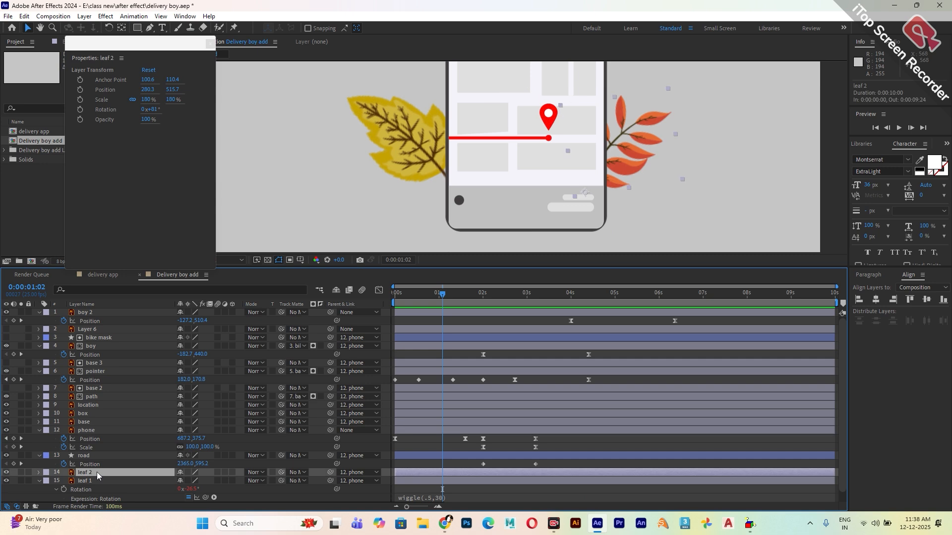
{"action": "key", "text": "r"}
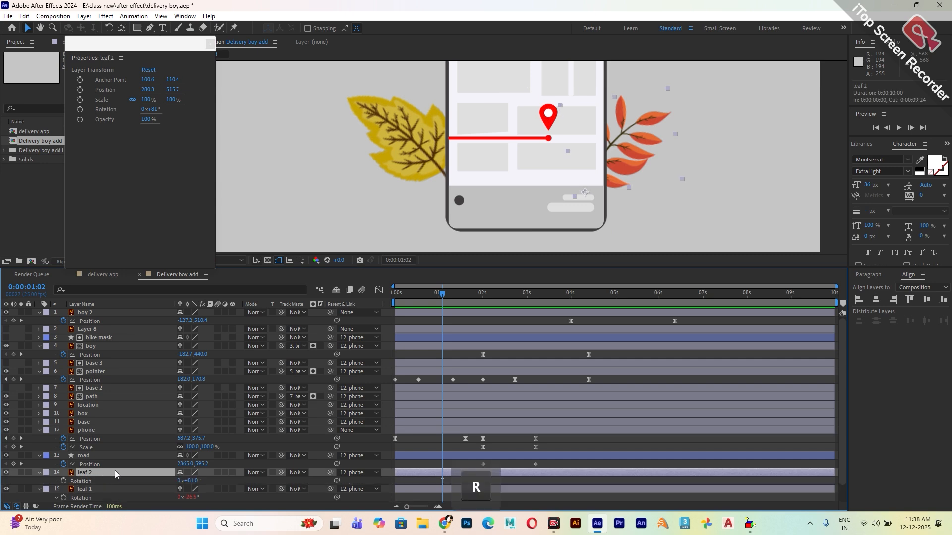
{"action": "key", "text": "alt+shift+equal"}
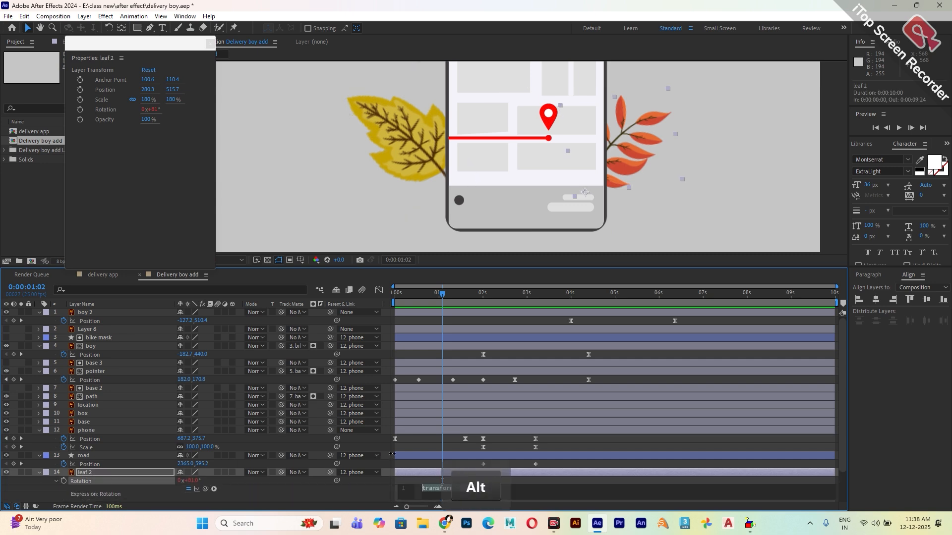
{"action": "type", "text": "wigg"}
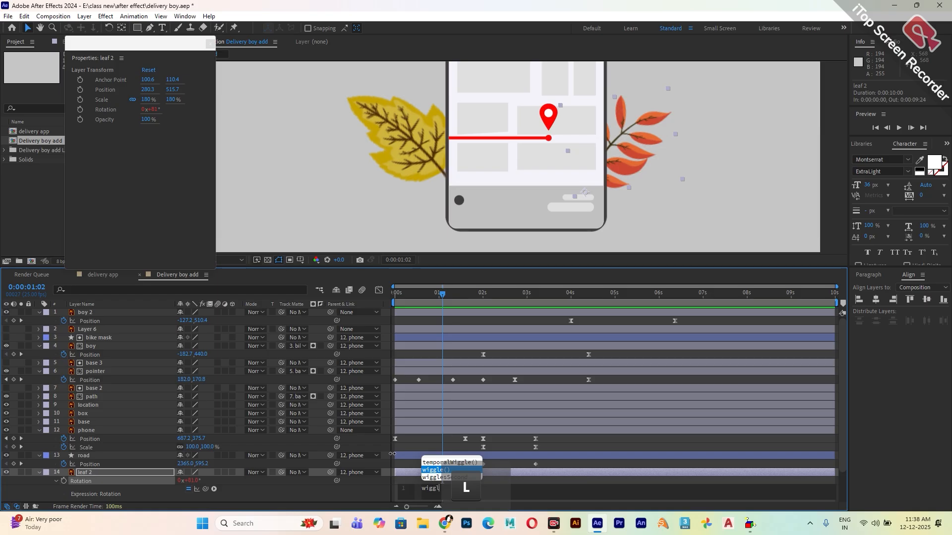
{"action": "type", "text": "l"}
{"action": "key", "text": "Return"}
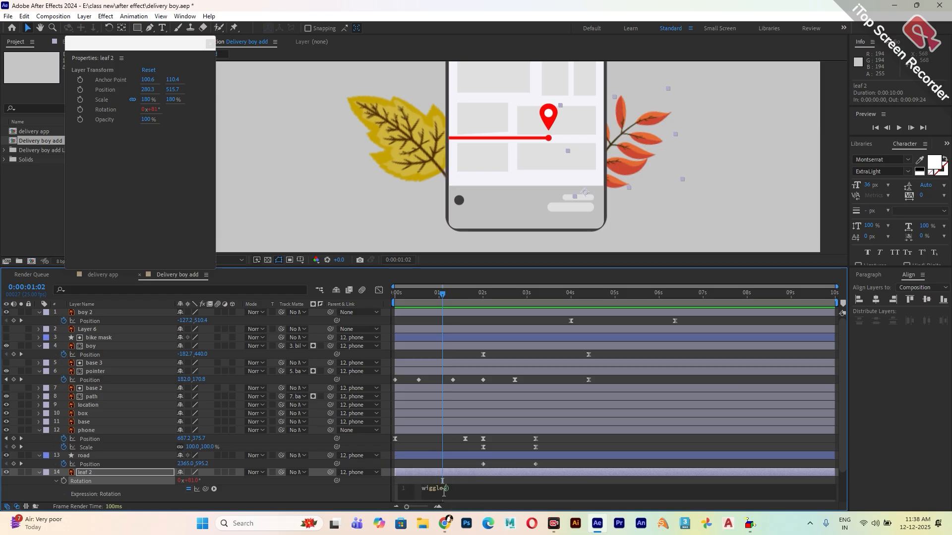
{"action": "type", "text": "."}
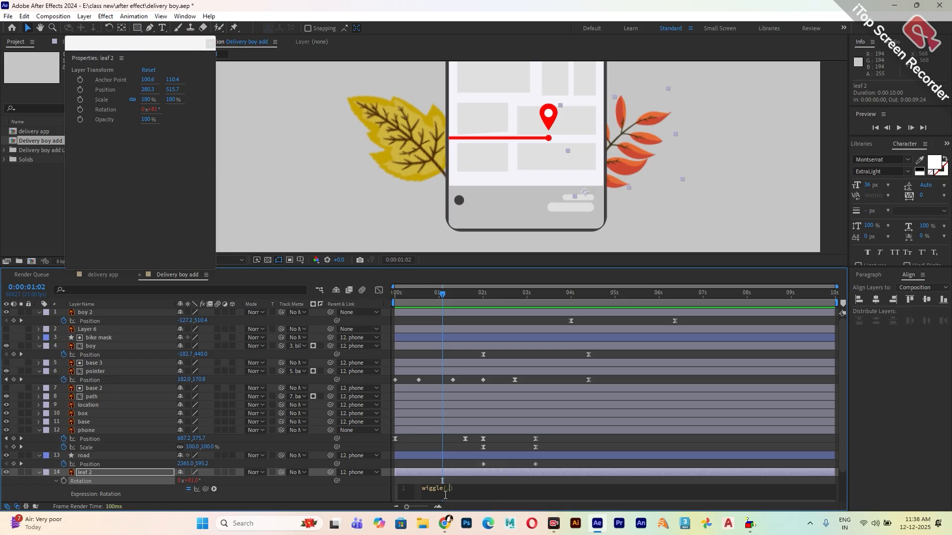
{"action": "type", "text": "8"}
{"action": "left_click", "coordinate": [453, 493]}
{"action": "key", "text": "."}
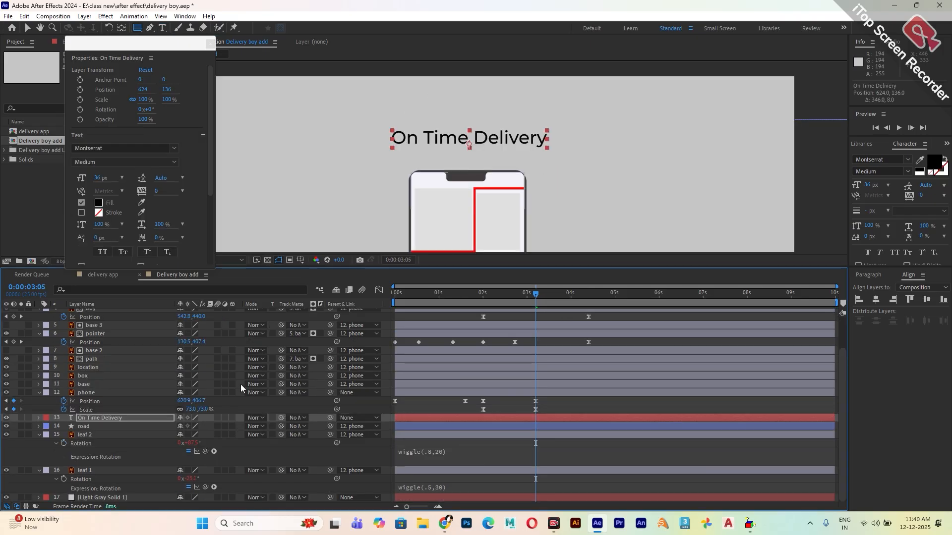
Draw a rectangle shape about 357 by 88 px around the On Time Delivery text.
{"action": "key", "text": "grave"}
{"action": "left_click", "coordinate": [248, 432]}
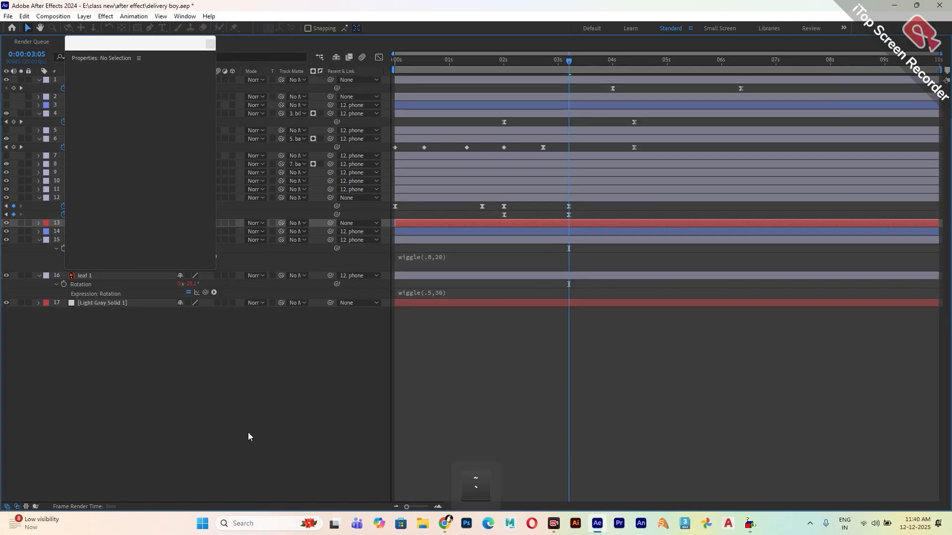
{"action": "key", "text": "v"}
{"action": "key", "text": "grave"}
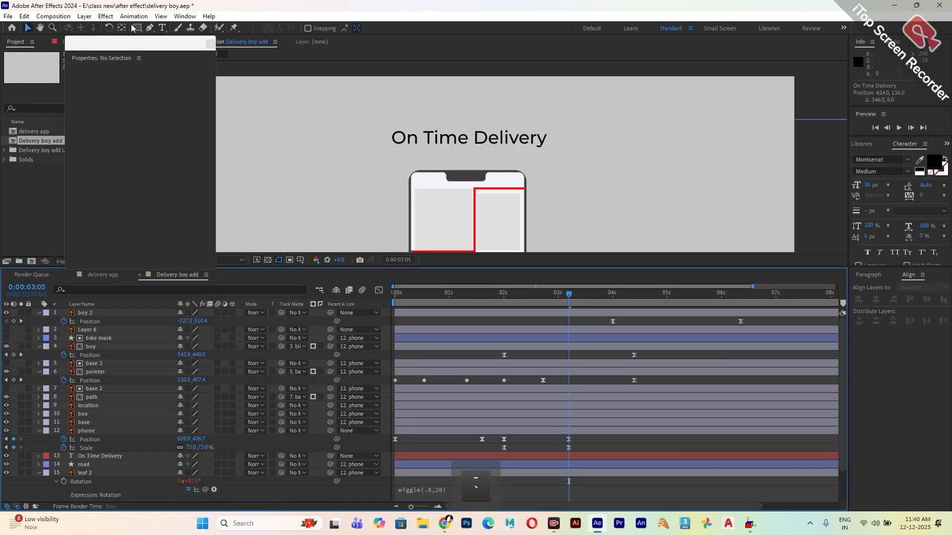
{"action": "left_click", "coordinate": [136, 27]}
{"action": "left_click_drag", "start_coordinate": [376, 117], "coordinate": [554, 161]}
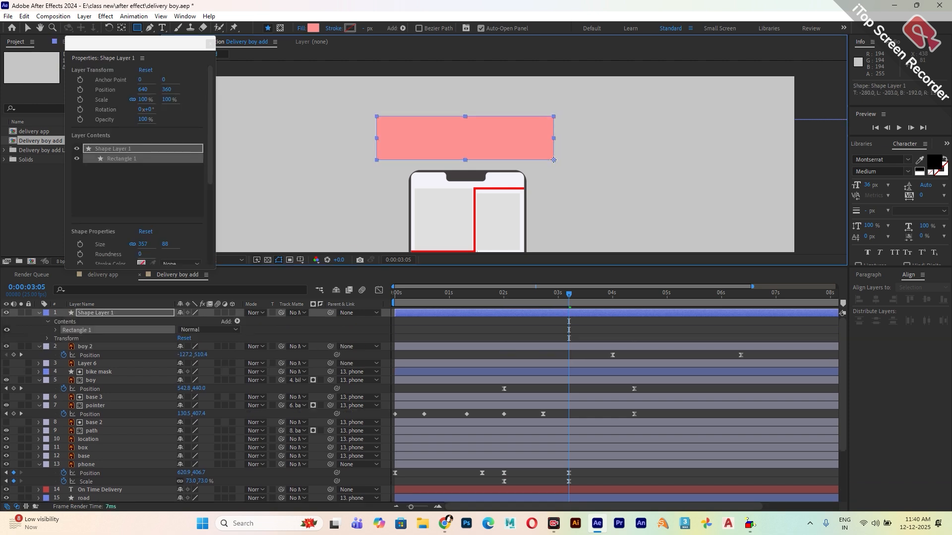
Remove the rectangle's fill and give it a black 2 px stroke.
{"action": "left_click", "coordinate": [299, 29]}
{"action": "left_click", "coordinate": [187, 140]}
{"action": "left_click", "coordinate": [218, 197]}
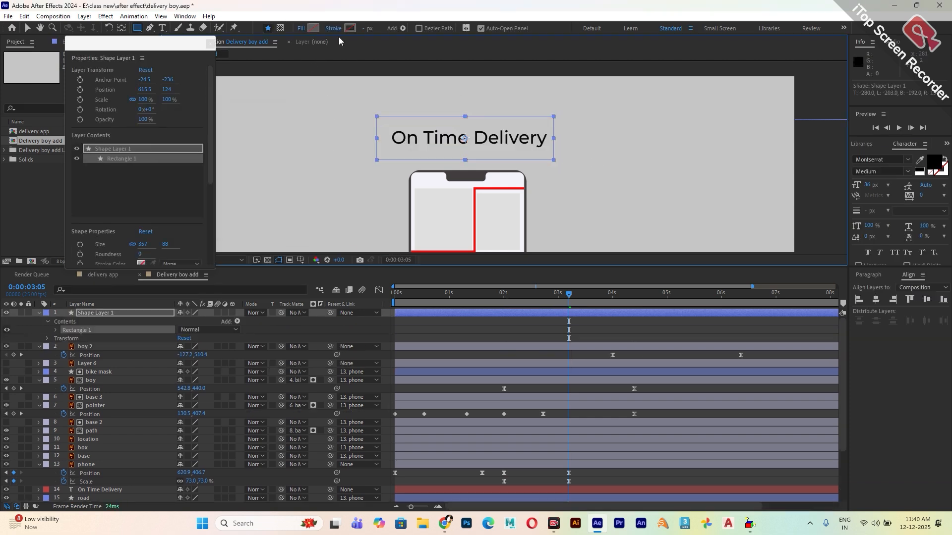
{"action": "left_click", "coordinate": [350, 28]}
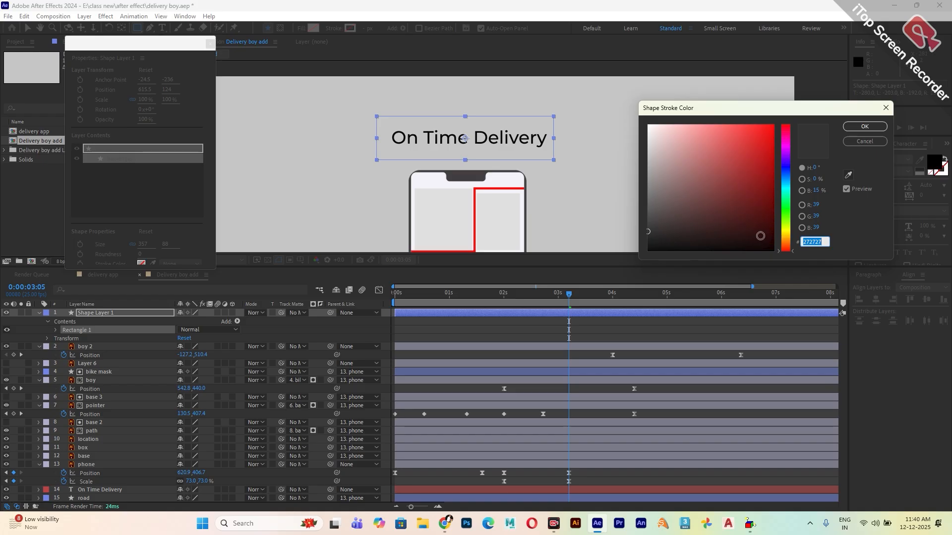
{"action": "left_click", "coordinate": [761, 236]}
{"action": "left_click", "coordinate": [865, 127]}
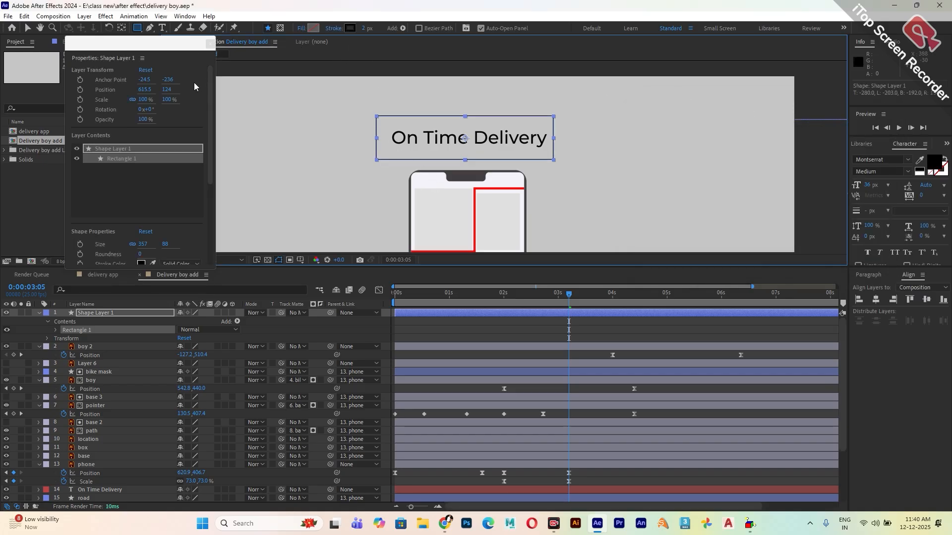
Round the rectangle's corners by setting its path Roundness to 15.
{"action": "left_click", "coordinate": [56, 331]}
{"action": "left_click", "coordinate": [65, 338]}
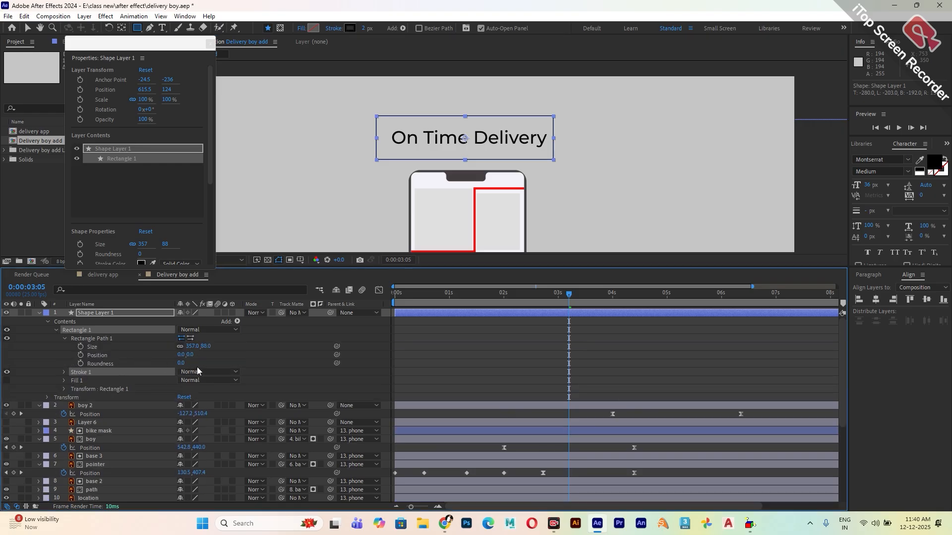
{"action": "left_click_drag", "start_coordinate": [181, 363], "coordinate": [186, 366]}
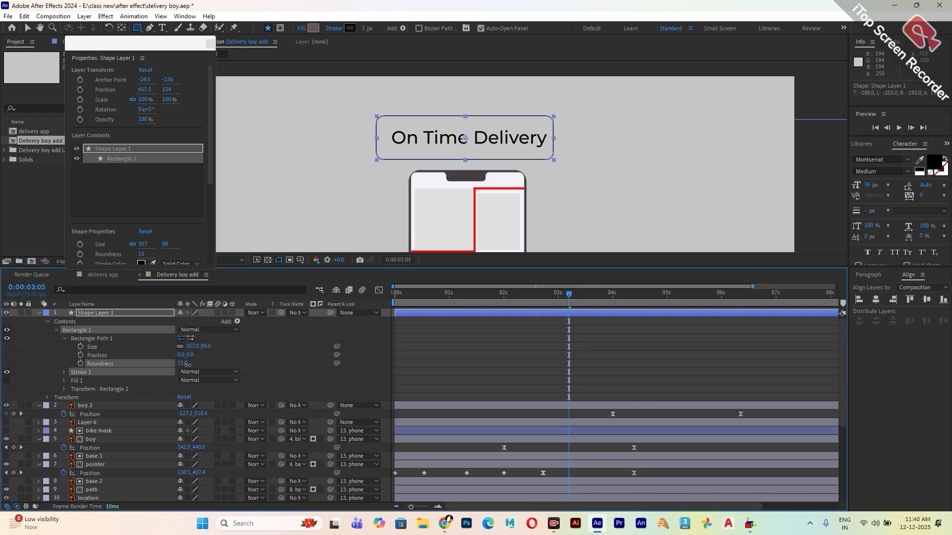
Centre the outline and the On Time Delivery text on each other horizontally, then move both up about 10 px.
{"action": "left_click", "coordinate": [109, 315], "text": "ctrl"}
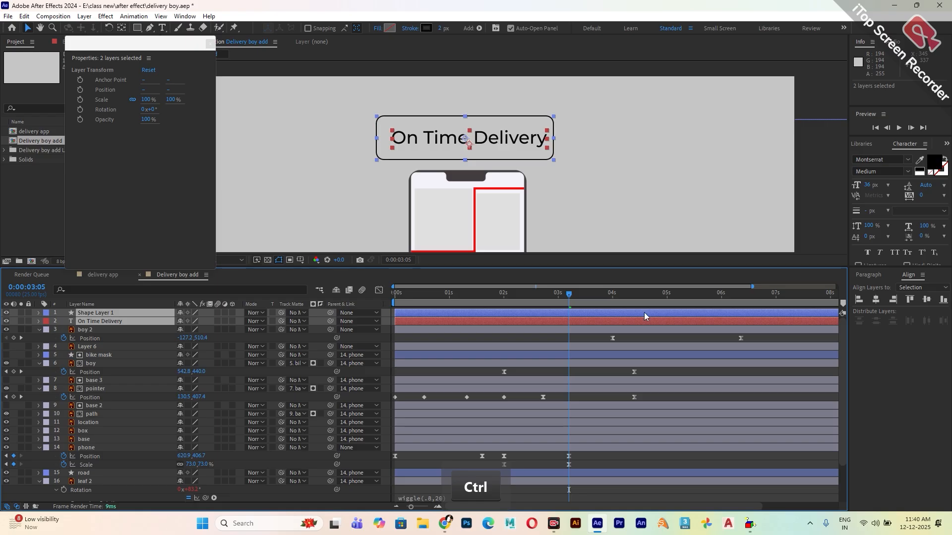
{"action": "left_click", "coordinate": [876, 300]}
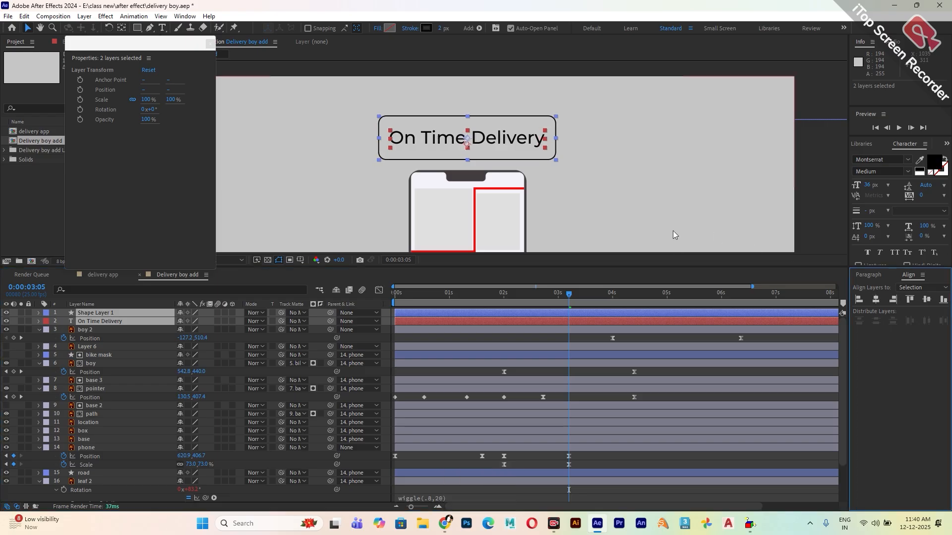
{"action": "left_click_drag", "start_coordinate": [480, 142], "coordinate": [481, 138]}
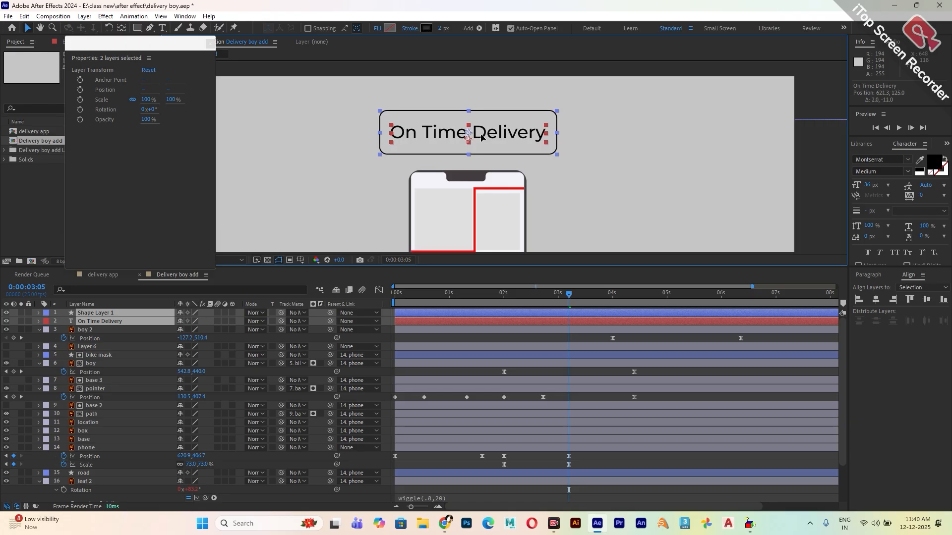
Preview the title area from 0:00:02:00 and shift the Shape Layer 1 and On Time Delivery layers to start at that time.
{"action": "left_click_drag", "start_coordinate": [569, 304], "coordinate": [505, 306]}
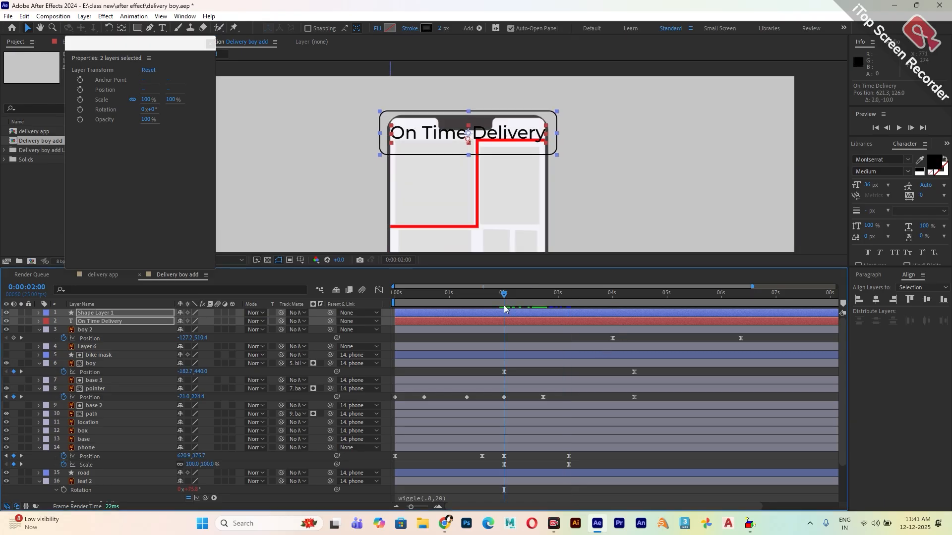
{"action": "key", "text": "space"}
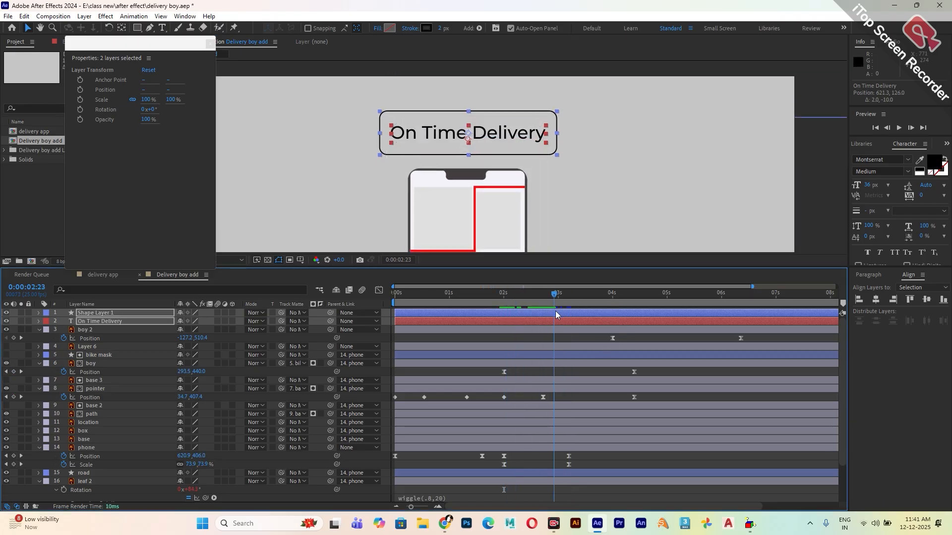
{"action": "key", "text": "space"}
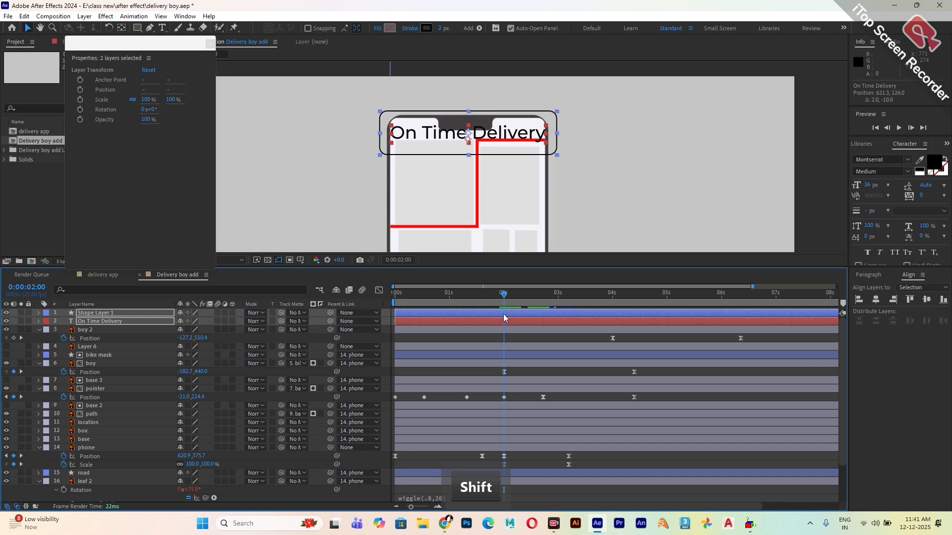
{"action": "left_click", "coordinate": [508, 321], "text": "shift"}
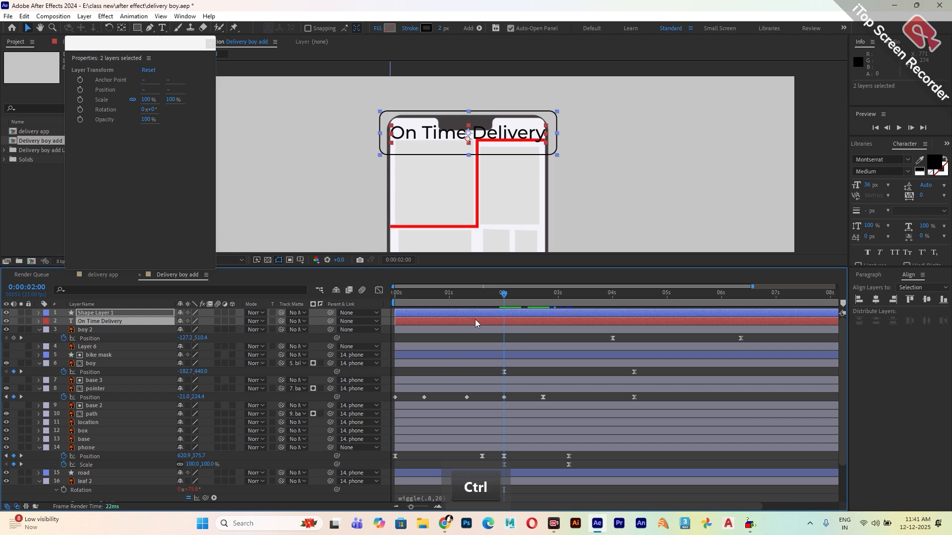
{"action": "left_click_drag", "start_coordinate": [475, 323], "coordinate": [581, 323]}
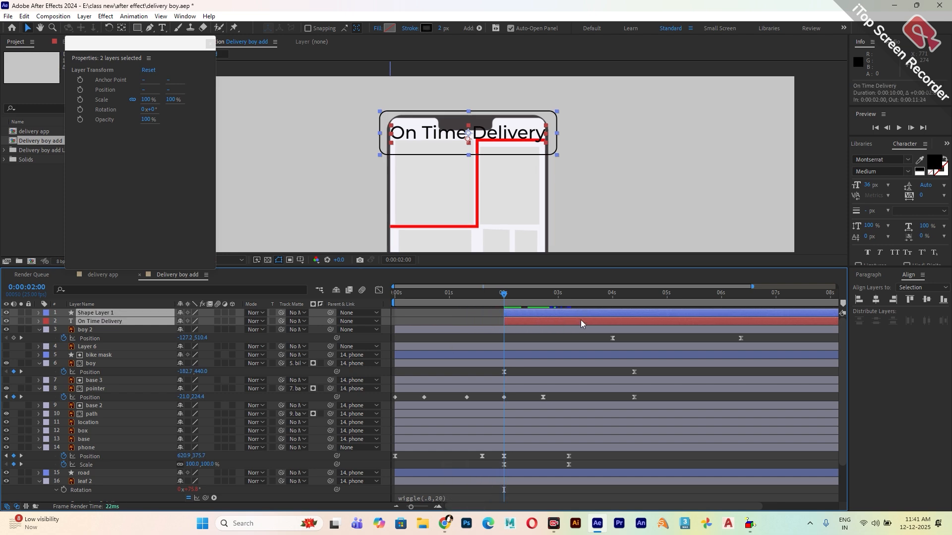
Add Trim Paths to the outline in Shape Layer 1 and show its properties.
{"action": "left_click", "coordinate": [554, 296]}
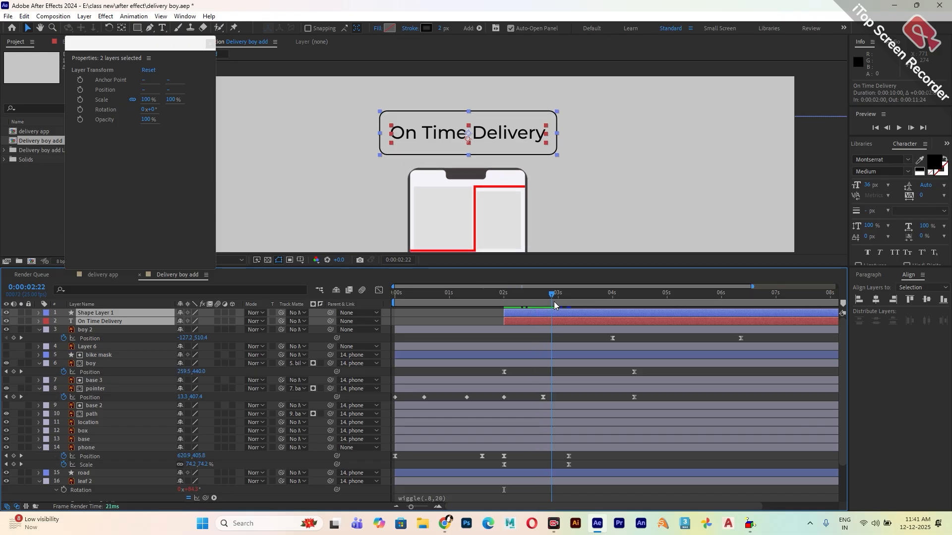
{"action": "left_click", "coordinate": [612, 162]}
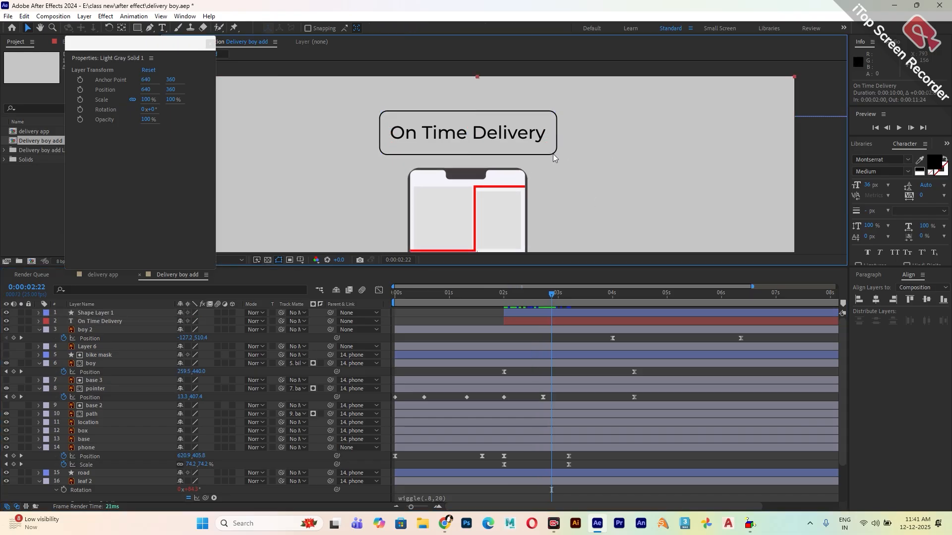
{"action": "left_click", "coordinate": [38, 313]}
{"action": "left_click", "coordinate": [38, 314]}
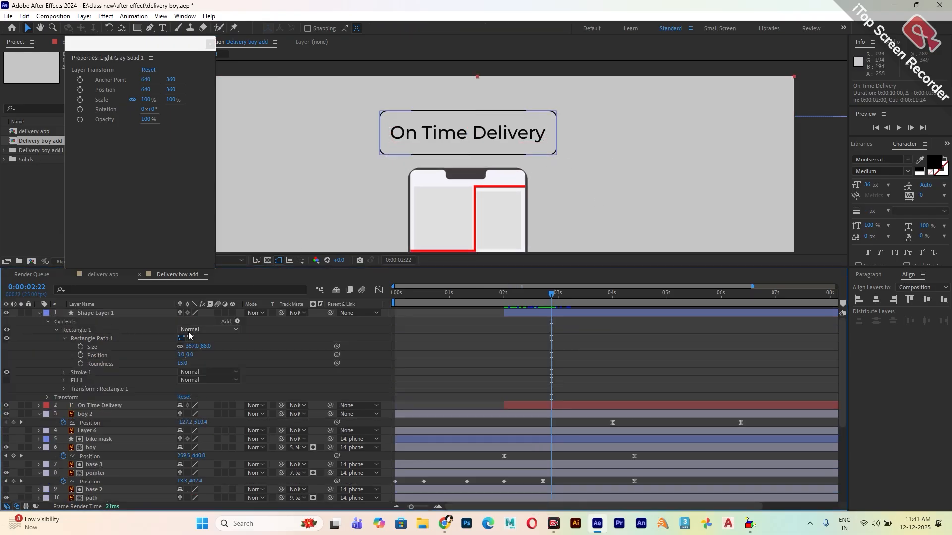
{"action": "left_click", "coordinate": [238, 321]}
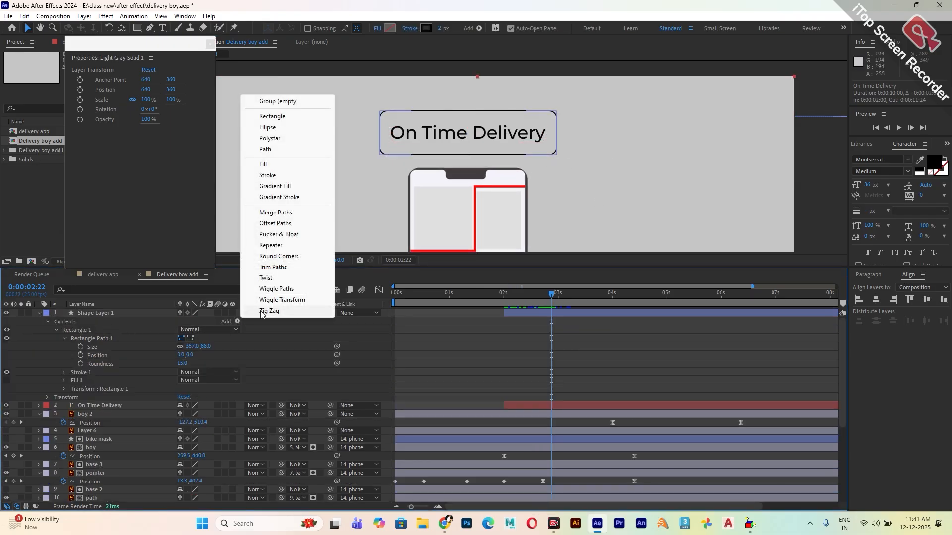
{"action": "left_click", "coordinate": [274, 267]}
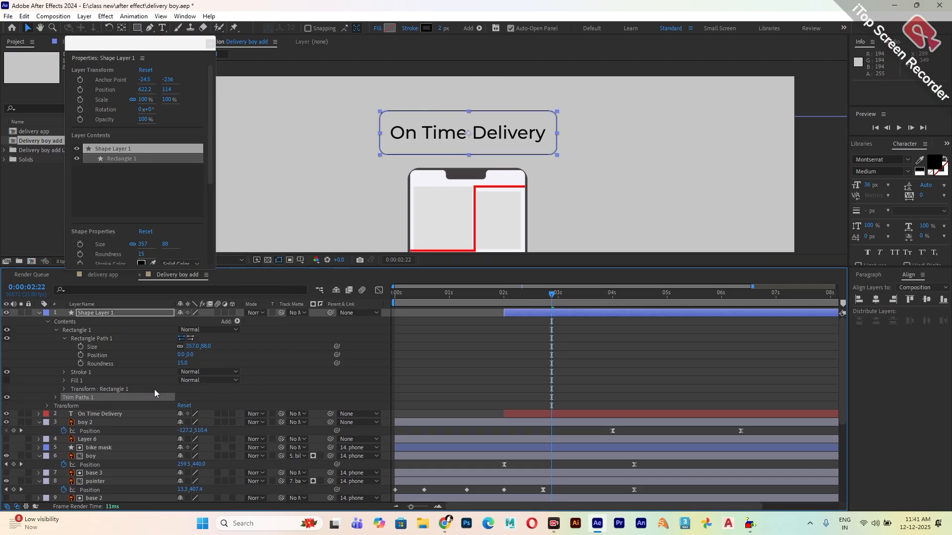
{"action": "left_click", "coordinate": [55, 397]}
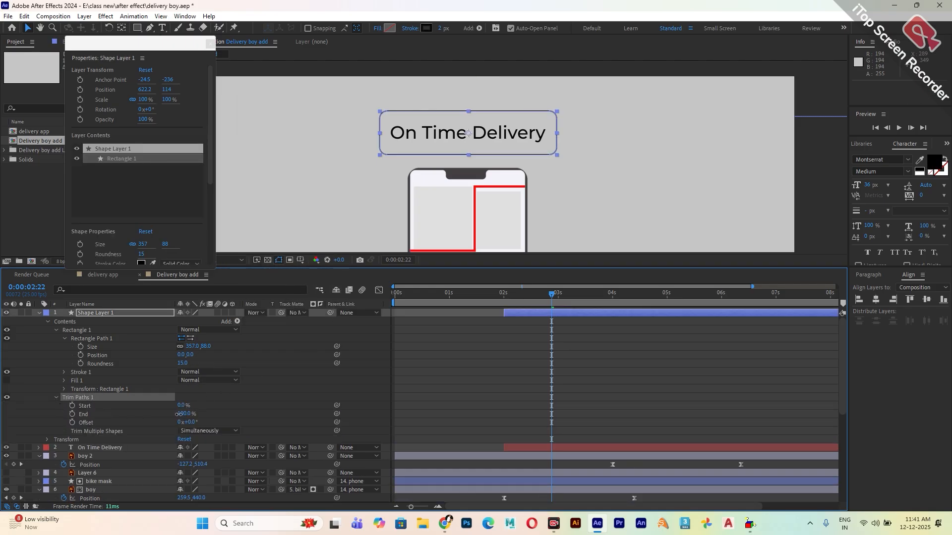
Keyframe the Trim Paths End at 0% and place that keyframe at 0:00:02:14.
{"action": "left_click_drag", "start_coordinate": [183, 414], "coordinate": [130, 414]}
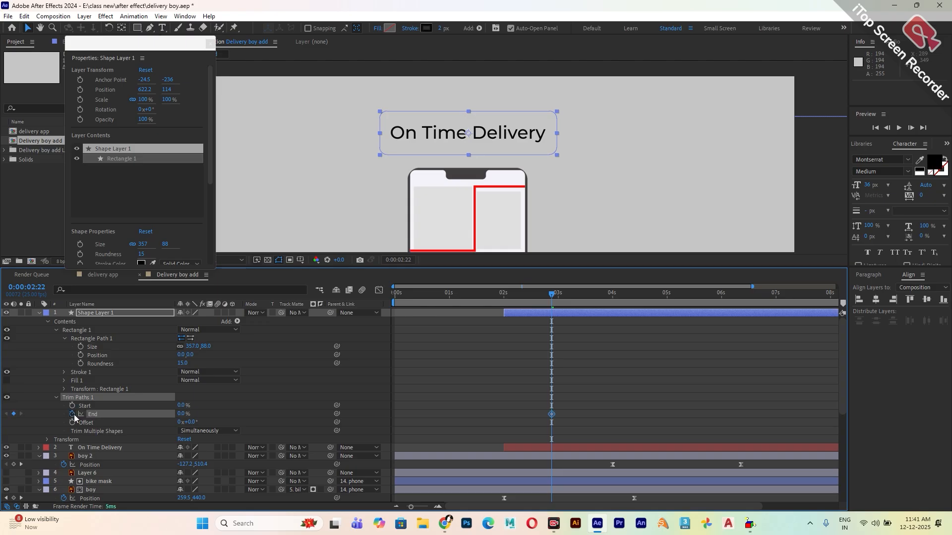
{"action": "left_click_drag", "start_coordinate": [554, 298], "coordinate": [536, 312]}
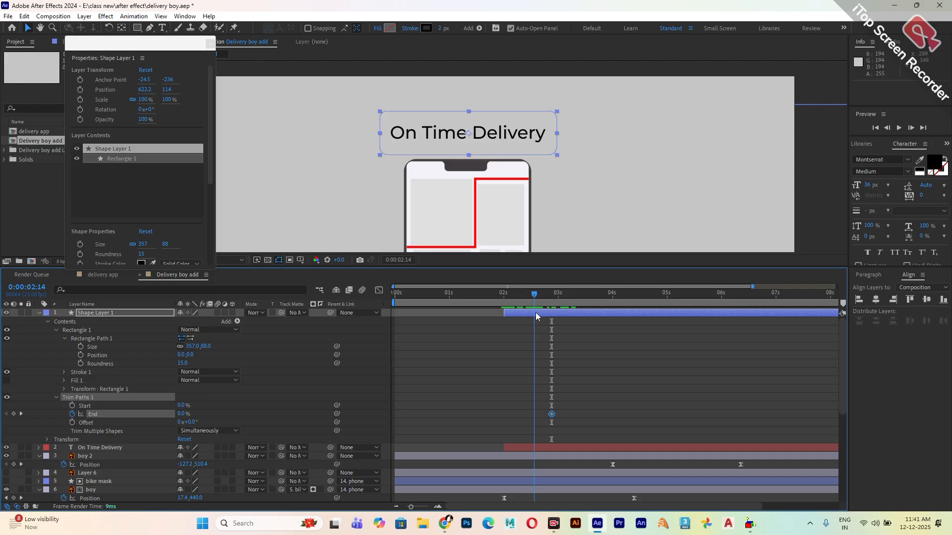
{"action": "left_click_drag", "start_coordinate": [551, 414], "coordinate": [534, 414]}
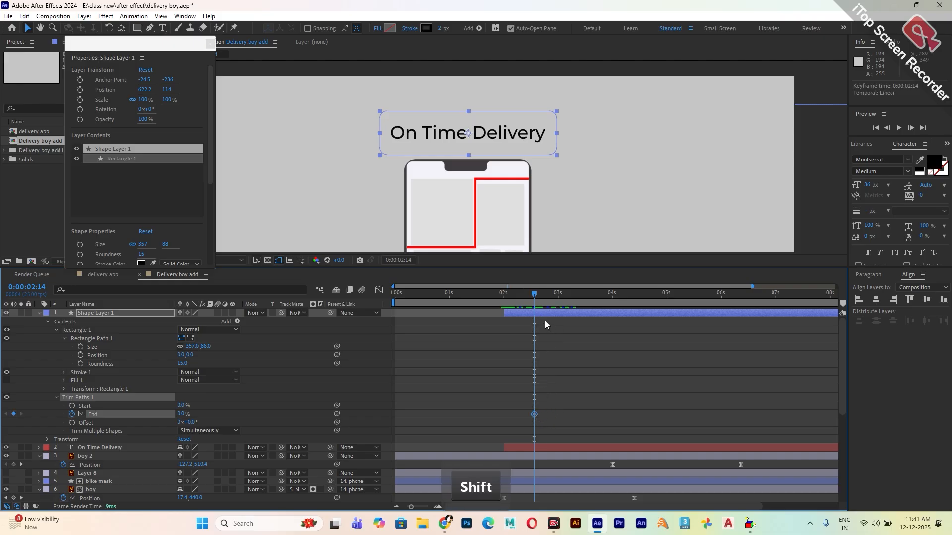
Keyframe the outline's Trim Paths End at 100% at 0:00:03:06 and apply Easy Ease to both End keyframes.
{"action": "left_click_drag", "start_coordinate": [537, 299], "coordinate": [573, 303]}
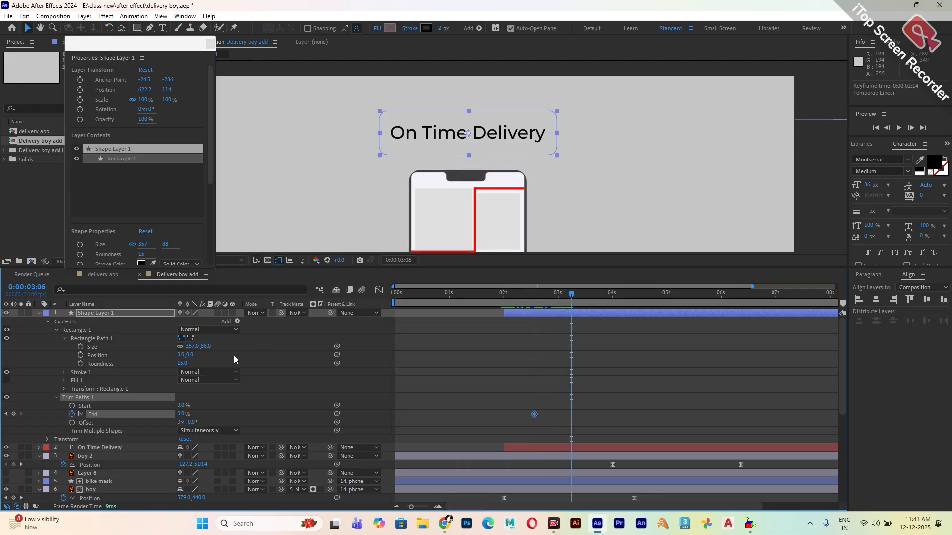
{"action": "left_click_drag", "start_coordinate": [182, 414], "coordinate": [233, 415]}
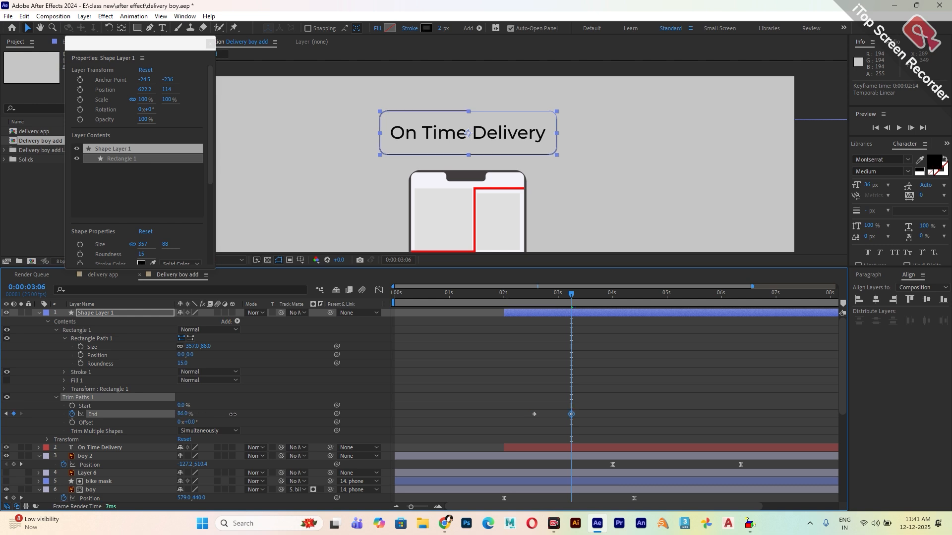
{"action": "left_click_drag", "start_coordinate": [529, 410], "coordinate": [577, 430]}
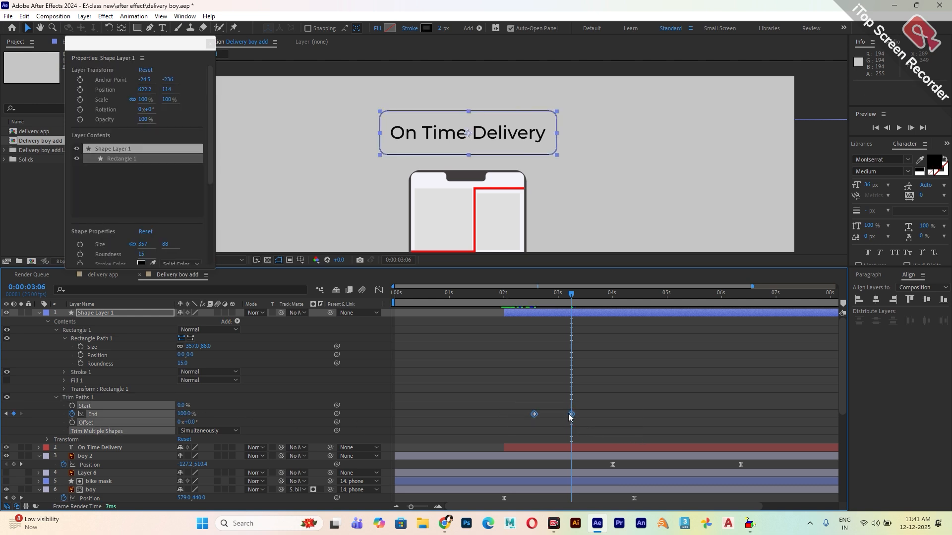
{"action": "right_click", "coordinate": [569, 415]}
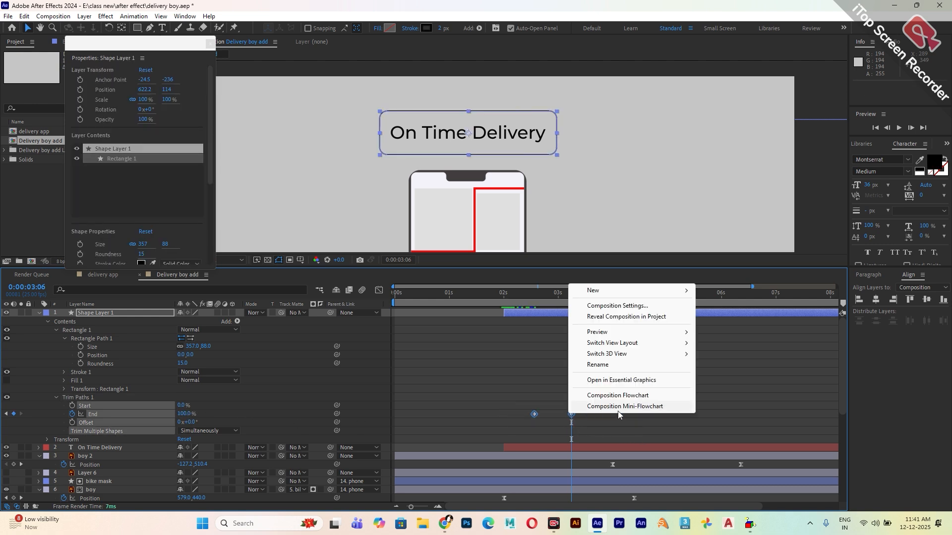
{"action": "right_click", "coordinate": [538, 419]}
{"action": "left_click", "coordinate": [534, 415]}
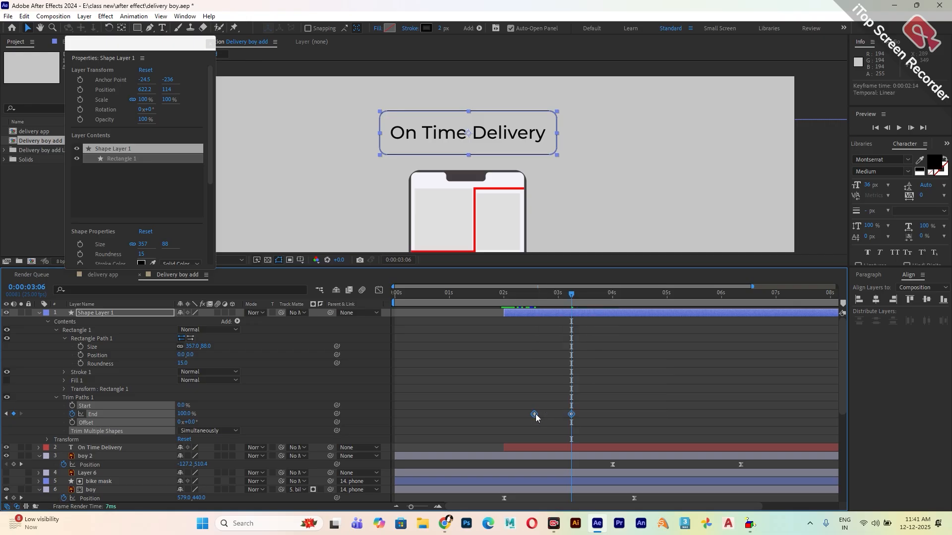
{"action": "right_click", "coordinate": [535, 415]}
{"action": "mouse_move", "coordinate": [590, 411]}
{"action": "left_click", "coordinate": [691, 440]}
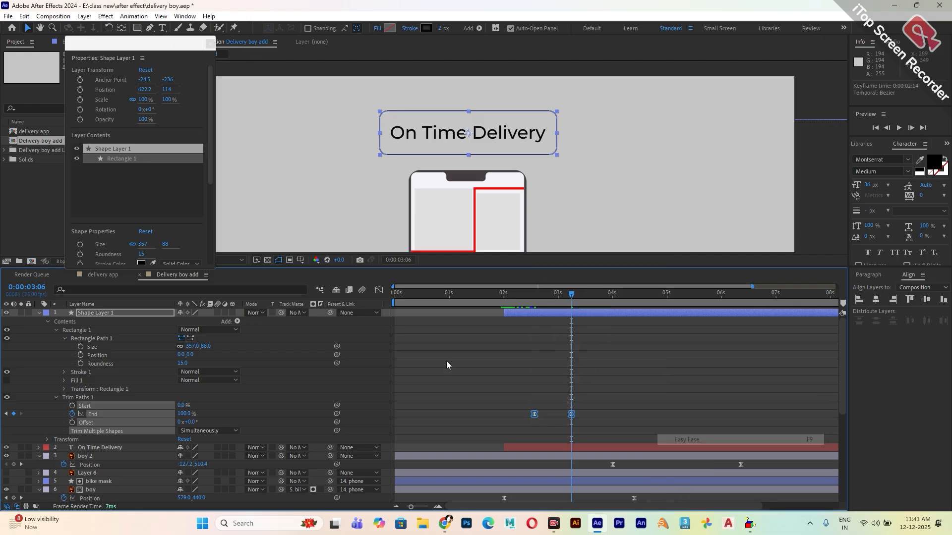
Sharpen the speed curve between the Trim Paths End keyframes in the Graph Editor and move the last keyframe to 0:00:03:11.
{"action": "left_click", "coordinate": [379, 290]}
{"action": "left_click", "coordinate": [534, 476]}
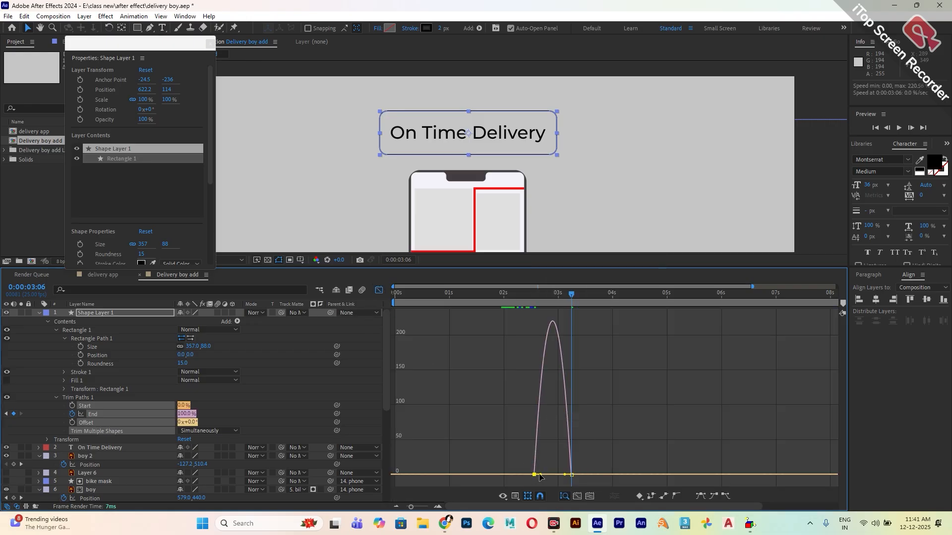
{"action": "mouse_move", "coordinate": [540, 477]}
{"action": "left_mouse_down"}
{"action": "mouse_move", "coordinate": [563, 479]}
{"action": "mouse_move", "coordinate": [552, 476]}
{"action": "left_mouse_up"}
{"action": "left_click", "coordinate": [379, 293]}
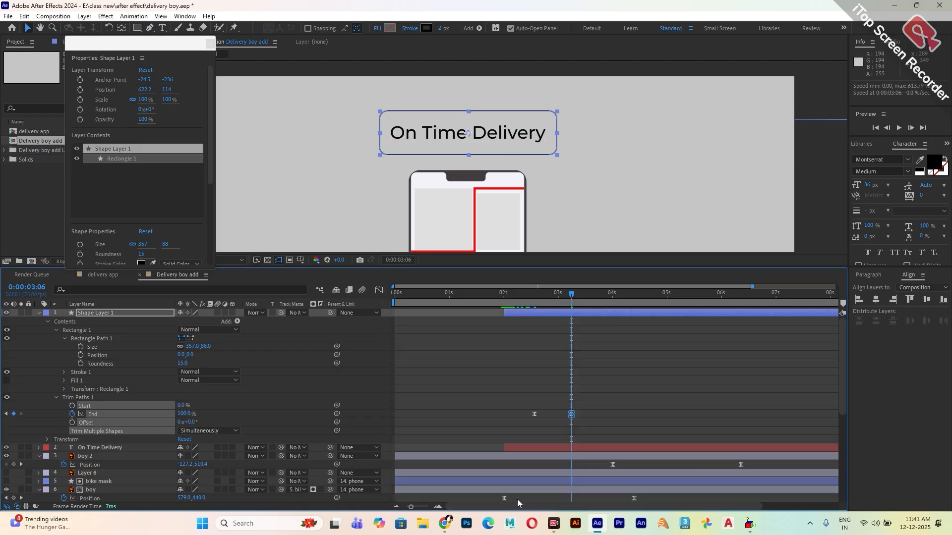
{"action": "left_click_drag", "start_coordinate": [571, 415], "coordinate": [583, 419]}
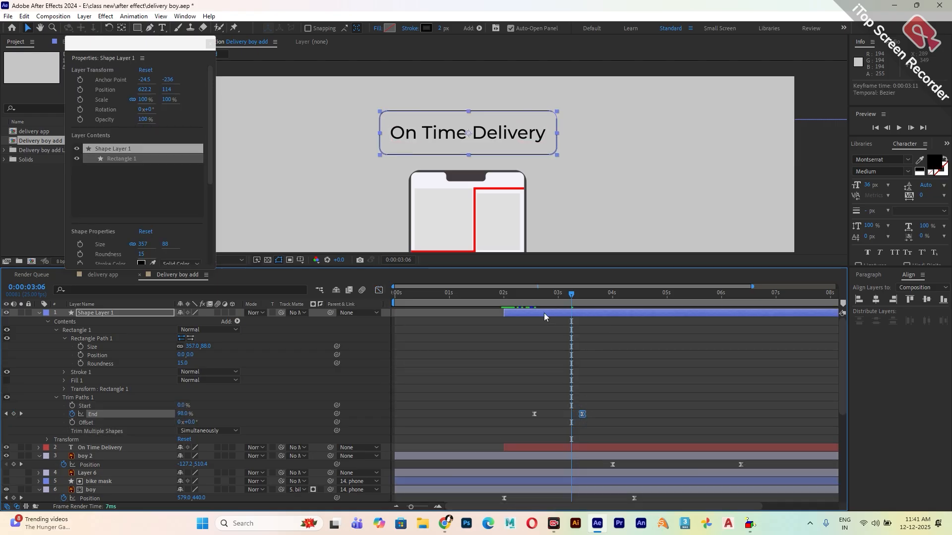
Preview the outline drawing on around the title, starting before the Shape Layer 1 layer begins.
{"action": "left_click_drag", "start_coordinate": [504, 299], "coordinate": [473, 298]}
{"action": "key", "text": "space"}
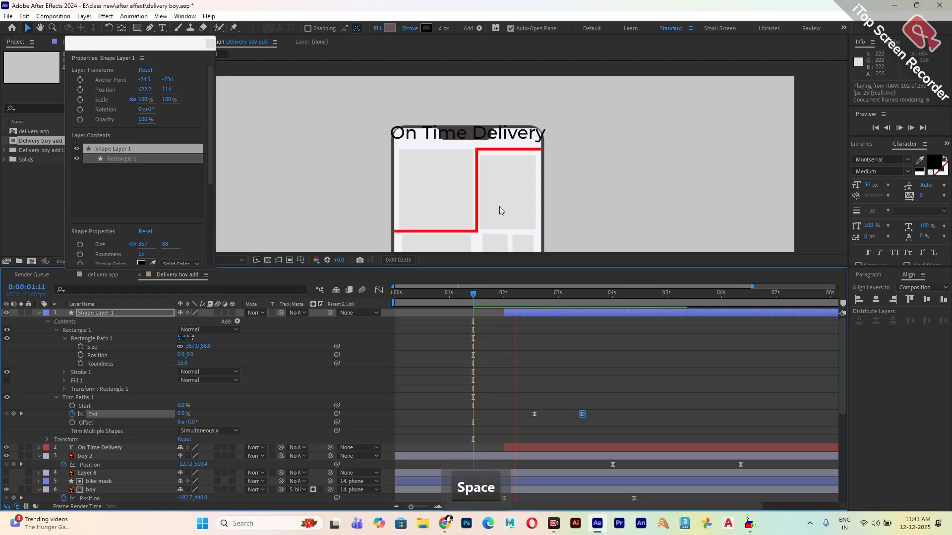
{"action": "key", "text": "space"}
{"action": "left_click_drag", "start_coordinate": [536, 296], "coordinate": [447, 299]}
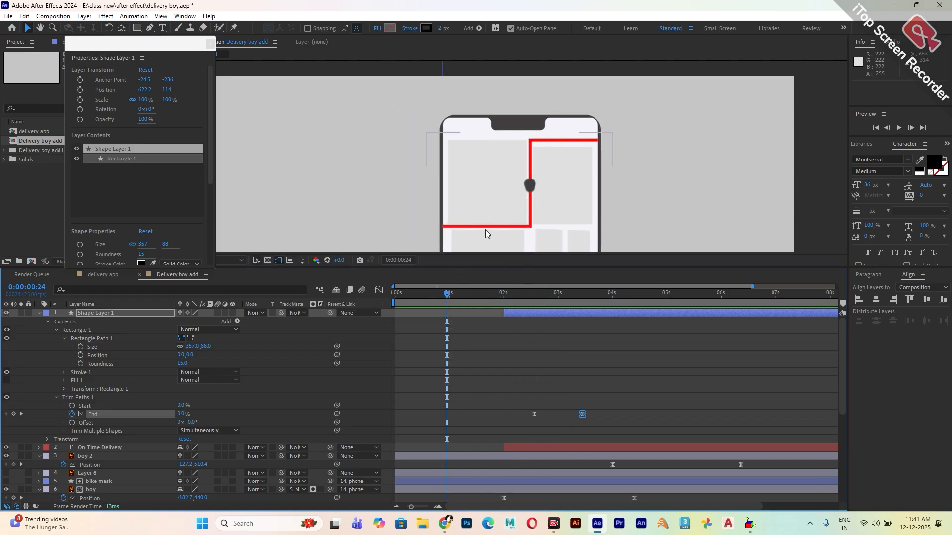
{"action": "key", "text": "space"}
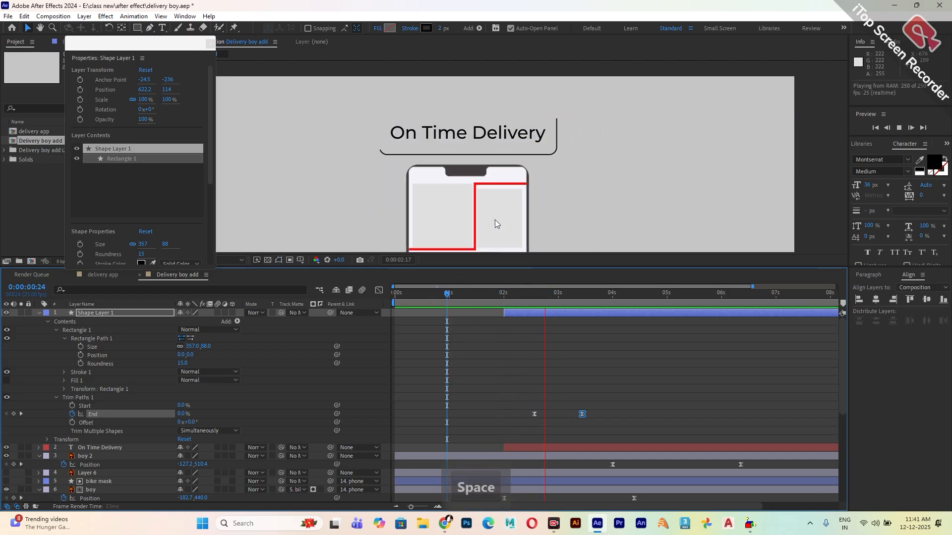
{"action": "key", "text": "space"}
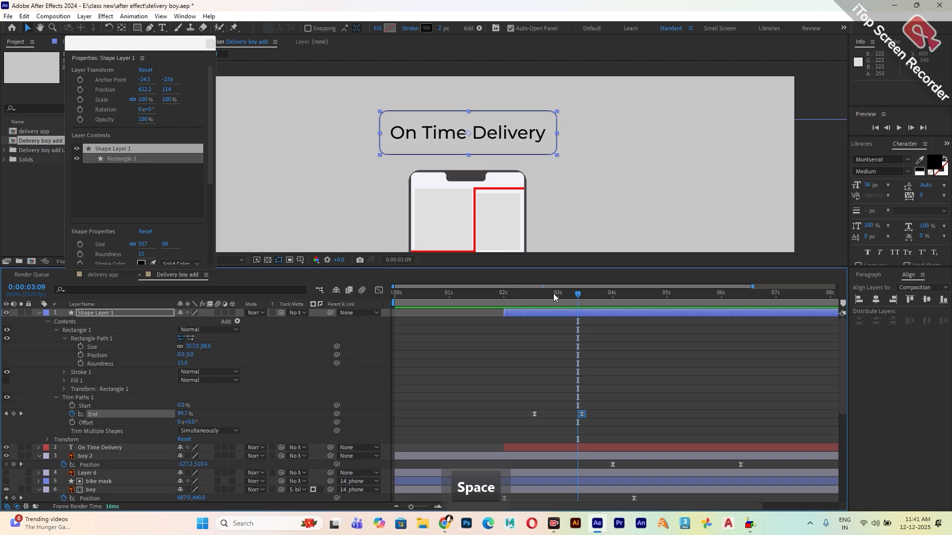
Trim the start of the Shape Layer 1 layer to 0:00:02:14 and preview the title area.
{"action": "left_click_drag", "start_coordinate": [554, 293], "coordinate": [534, 314]}
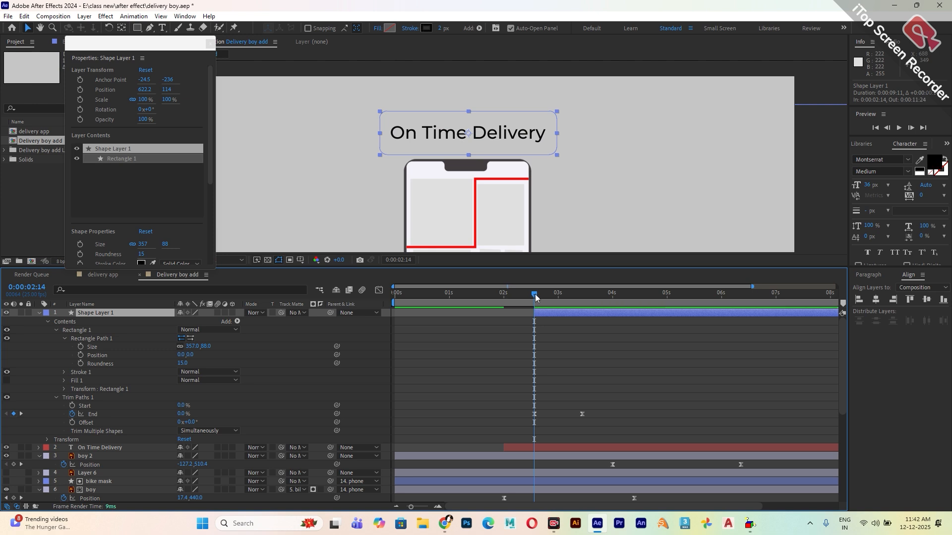
{"action": "key", "text": "space"}
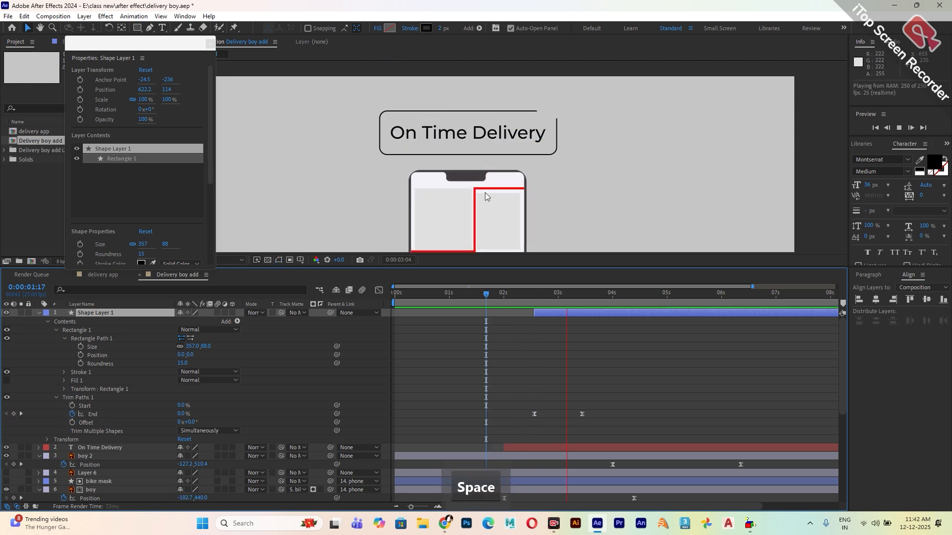
{"action": "key", "text": "space"}
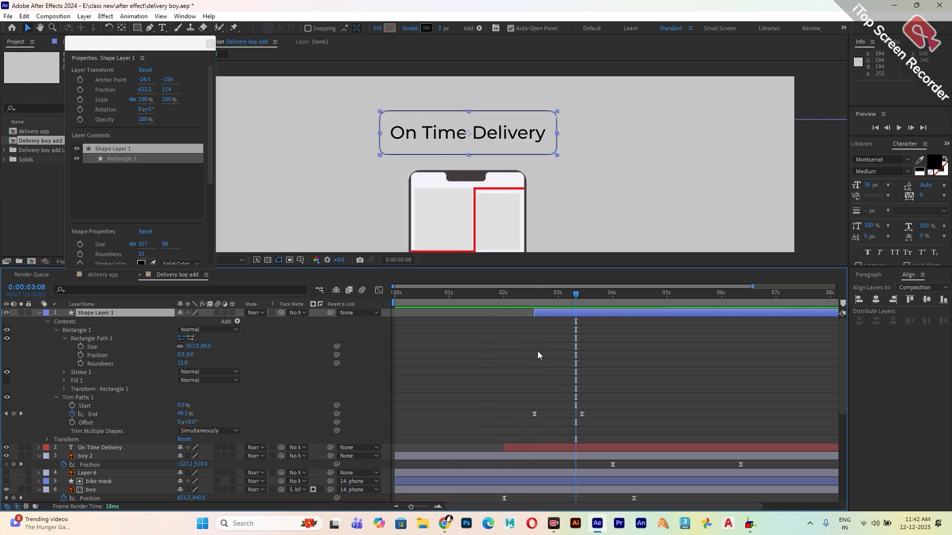
Collapse the Shape Layer 1 properties and shift the On Time Delivery text layer to start at 0:00:02:14.
{"action": "left_click", "coordinate": [39, 313]}
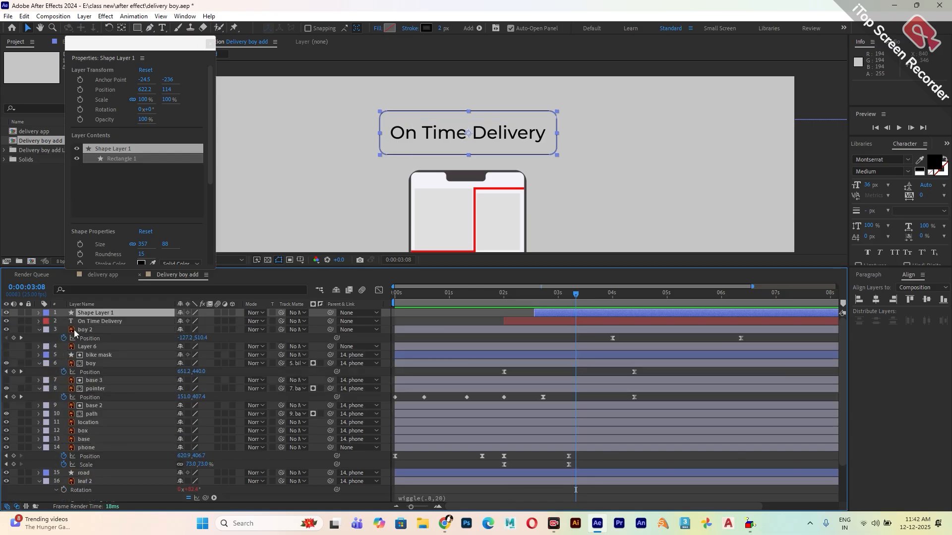
{"action": "left_click", "coordinate": [86, 324]}
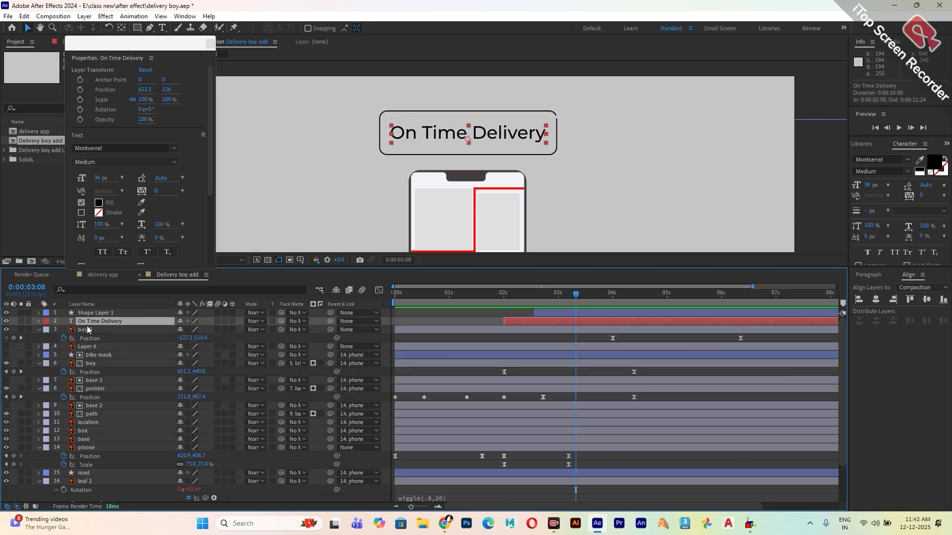
{"action": "left_click_drag", "start_coordinate": [507, 321], "coordinate": [537, 323]}
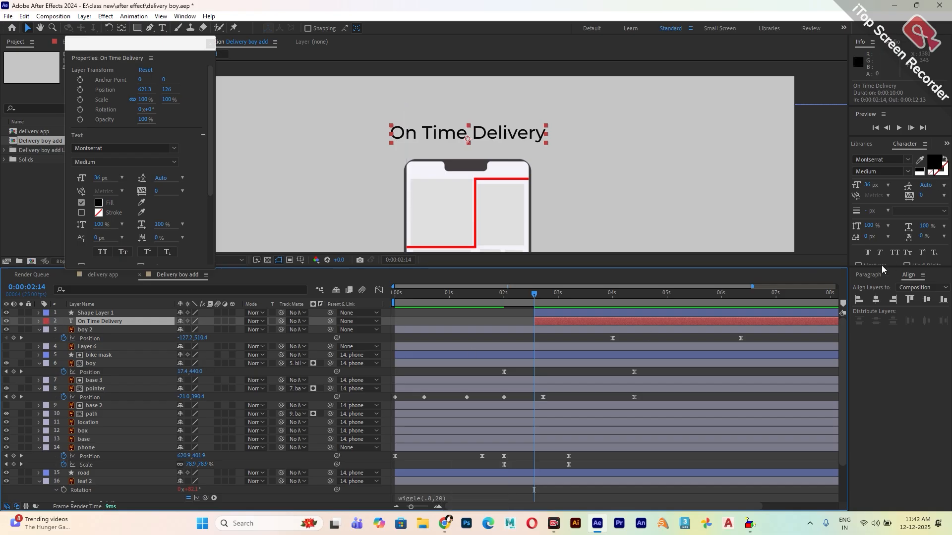
Apply the Random Fade Up text animation preset to the On Time Delivery layer at 0:00:02:14.
{"action": "key", "text": "ctrl+5"}
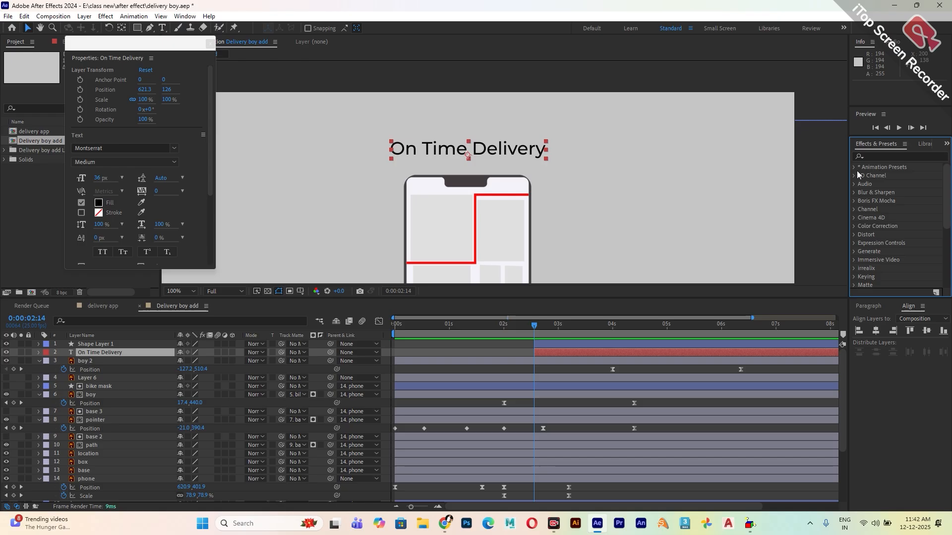
{"action": "left_click", "coordinate": [854, 168]}
{"action": "left_click", "coordinate": [863, 176]}
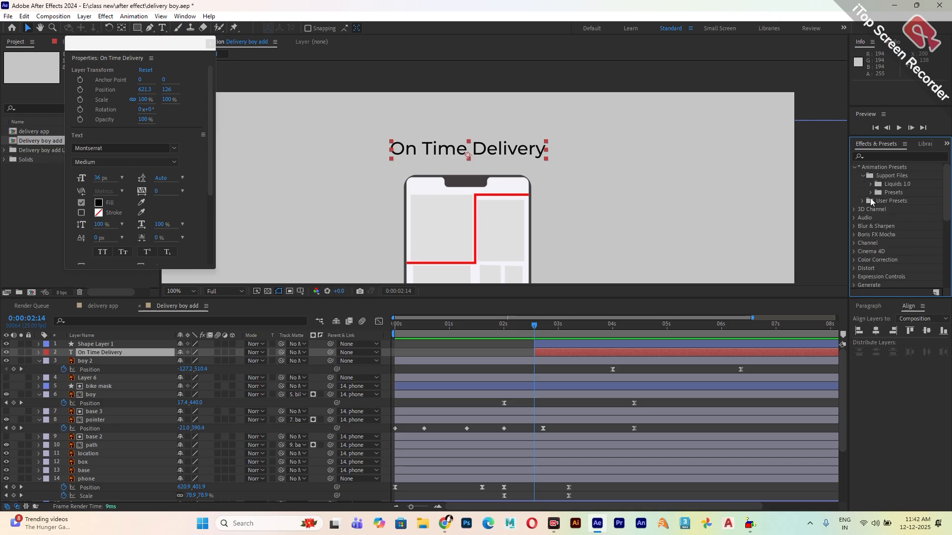
{"action": "left_click", "coordinate": [871, 193]}
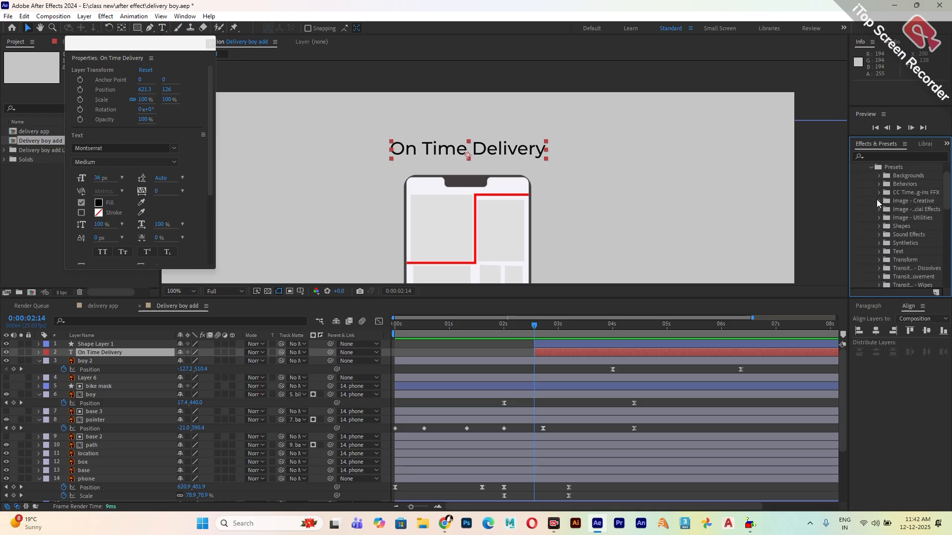
{"action": "left_click", "coordinate": [878, 252]}
{"action": "scroll", "coordinate": [878, 238], "scroll_direction": "down", "scroll_amount": 3}
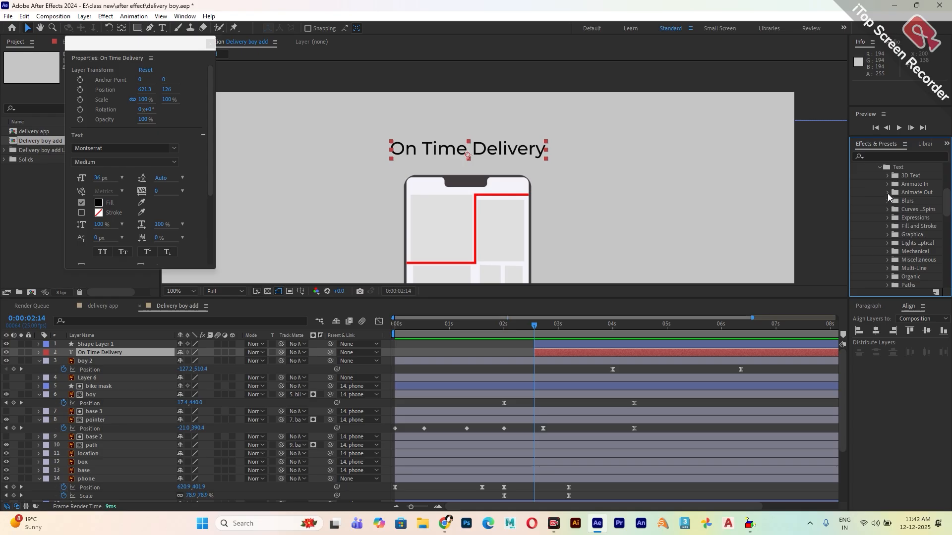
{"action": "left_click", "coordinate": [887, 193]}
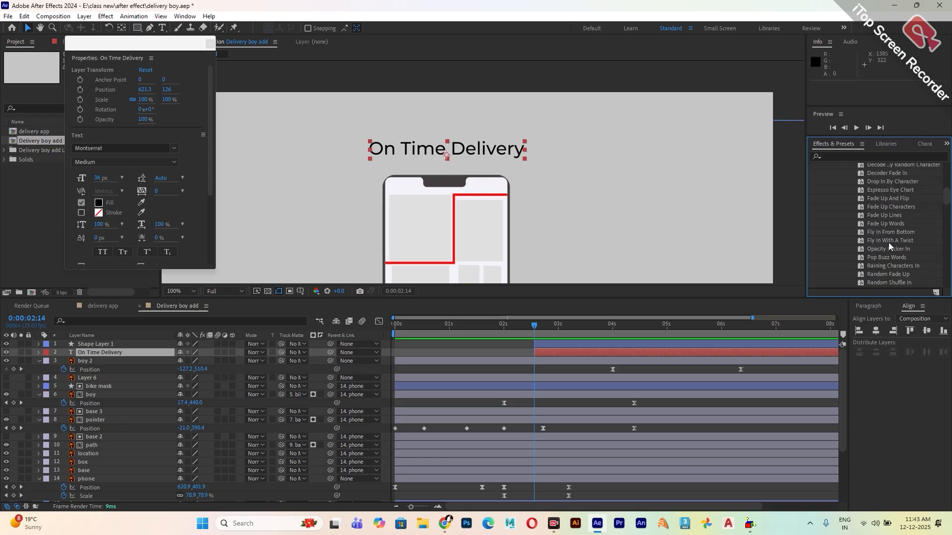
{"action": "scroll", "coordinate": [892, 259], "scroll_direction": "down", "scroll_amount": 1}
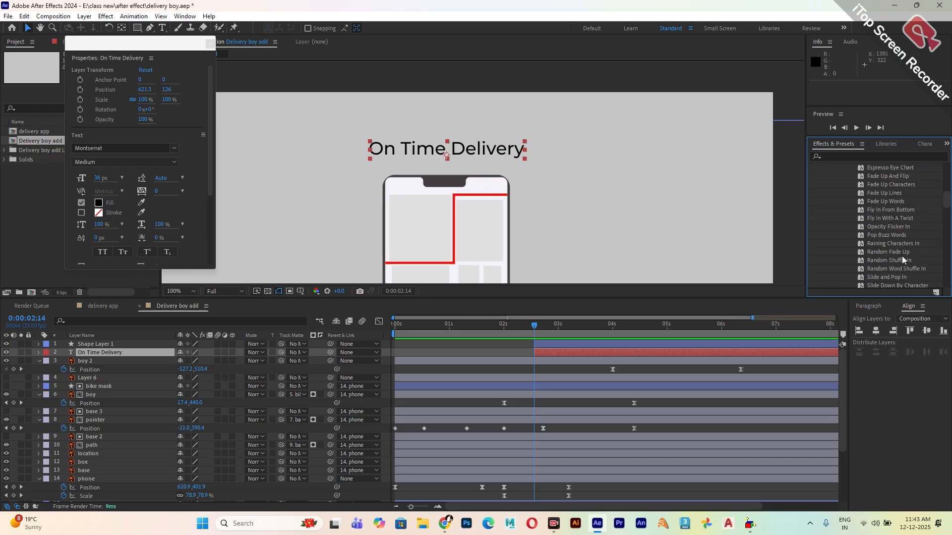
{"action": "scroll", "coordinate": [893, 263], "scroll_direction": "down", "scroll_amount": 2}
{"action": "left_click_drag", "start_coordinate": [888, 207], "coordinate": [677, 353]}
Apply Easy Ease to both Range Selector Start keyframes of the On Time Delivery text and preview the animation.
{"action": "key", "text": "u"}
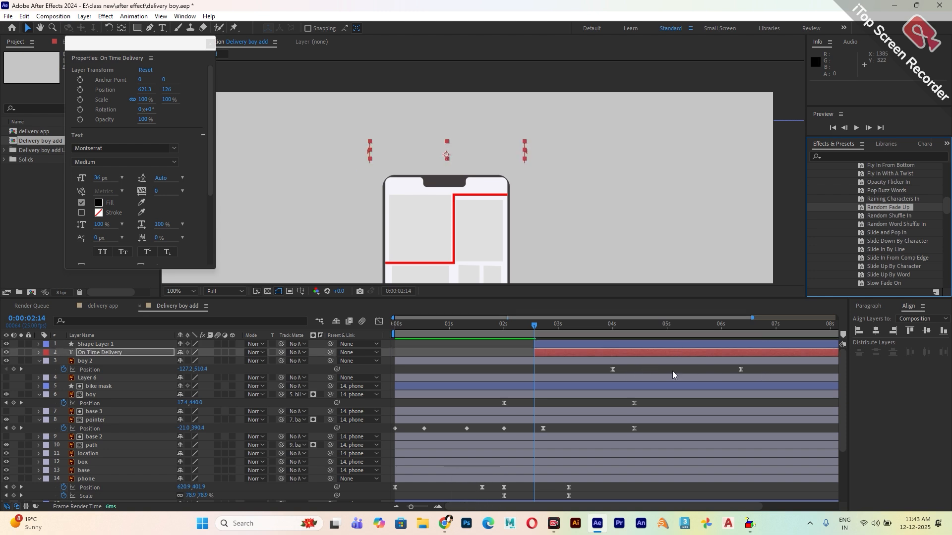
{"action": "mouse_move", "coordinate": [550, 333]}
{"action": "left_mouse_down"}
{"action": "mouse_move", "coordinate": [612, 342]}
{"action": "mouse_move", "coordinate": [539, 344]}
{"action": "left_mouse_up"}
{"action": "key", "text": "u"}
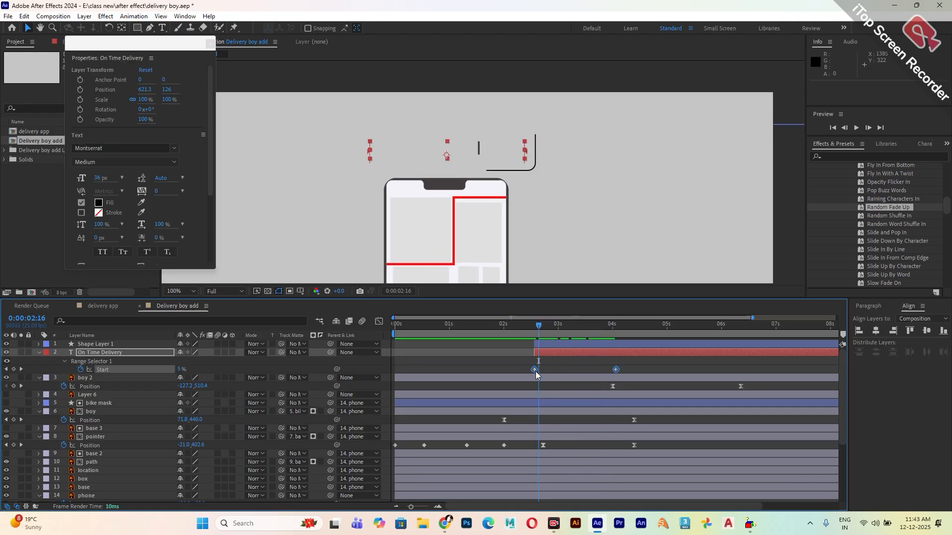
{"action": "right_click", "coordinate": [534, 370]}
{"action": "mouse_move", "coordinate": [592, 369]}
{"action": "left_click", "coordinate": [713, 392]}
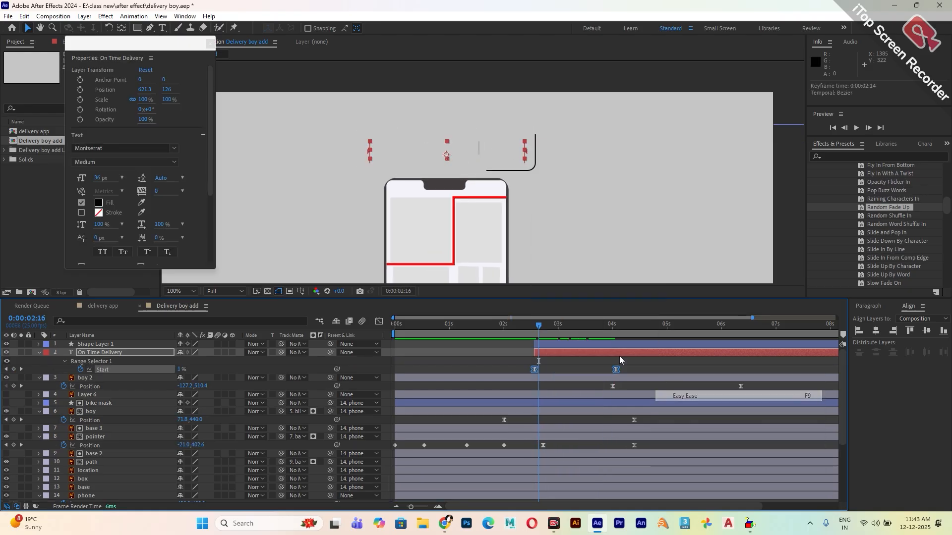
{"action": "left_click", "coordinate": [502, 325]}
{"action": "key", "text": "space"}
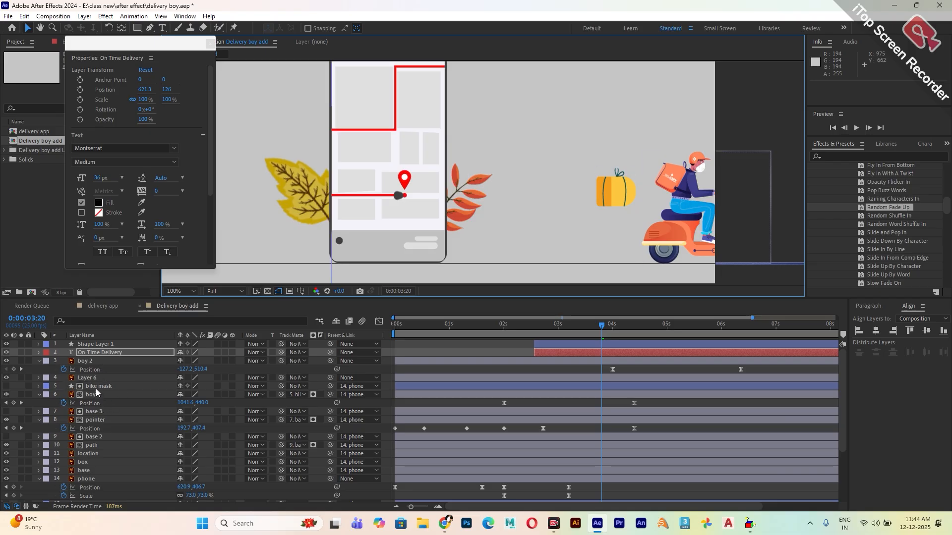
Shift Layer 6, the yellow parcel, to start at 0:00:03:11 when the scooter is behind it.
{"action": "left_click", "coordinate": [96, 379]}
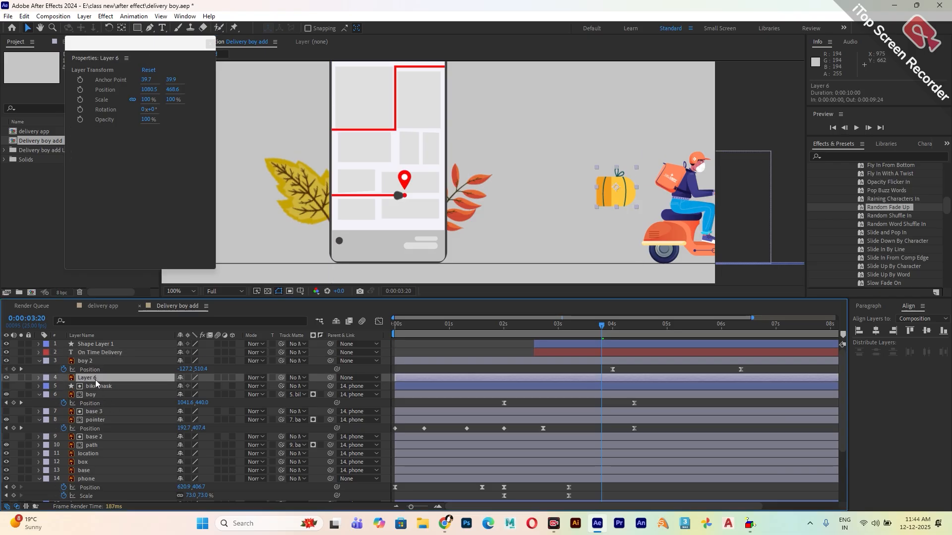
{"action": "left_click_drag", "start_coordinate": [601, 328], "coordinate": [582, 347]}
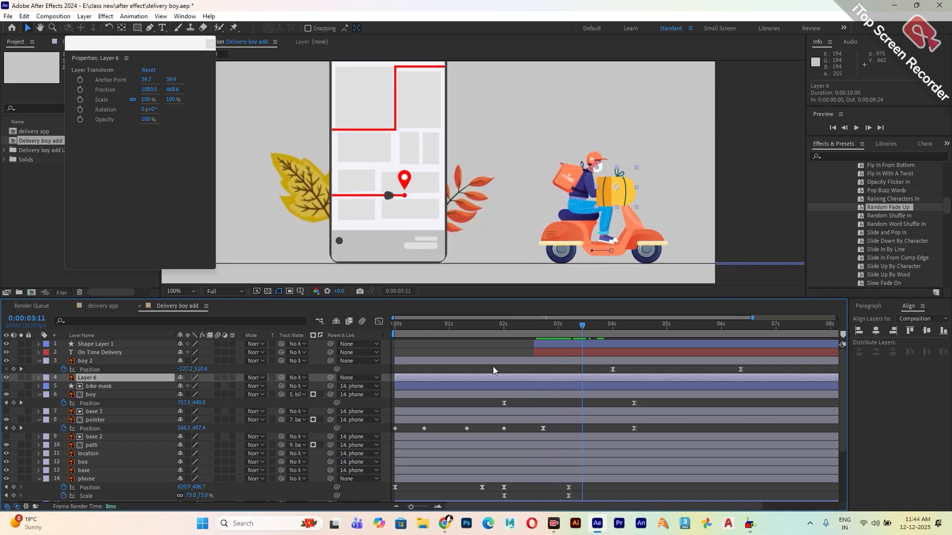
{"action": "left_click_drag", "start_coordinate": [418, 377], "coordinate": [605, 379]}
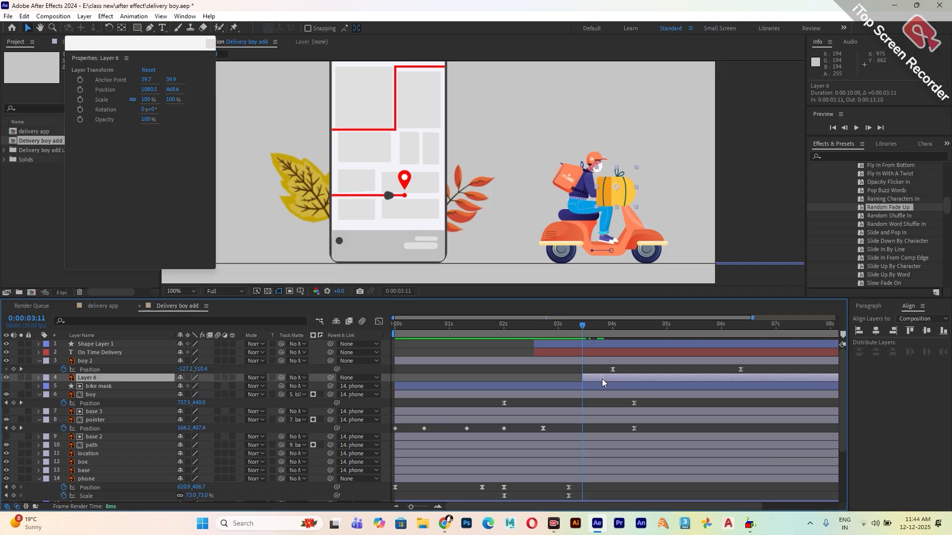
Show Layer 6's Position and Scale and keyframe both at 0:00:03:11.
{"action": "key", "text": "shift+s"}
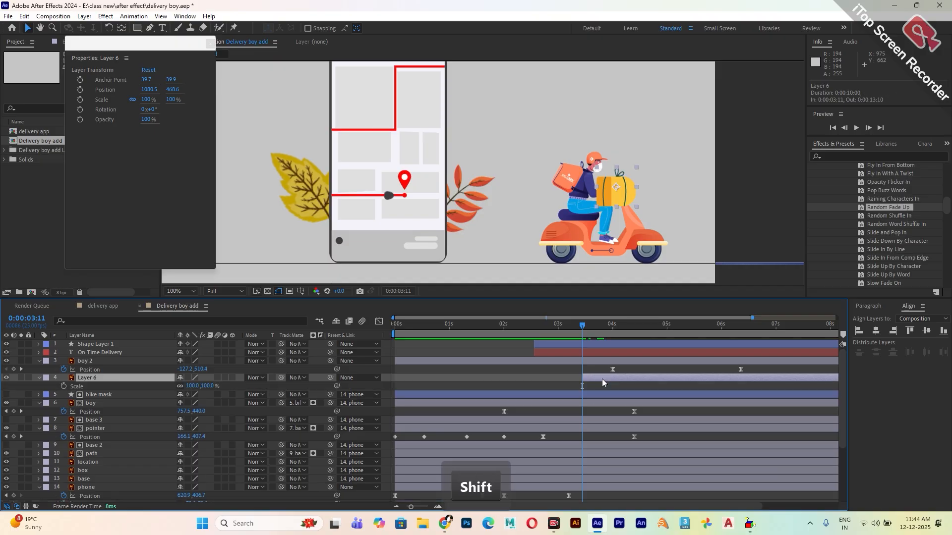
{"action": "key", "text": "shift+p"}
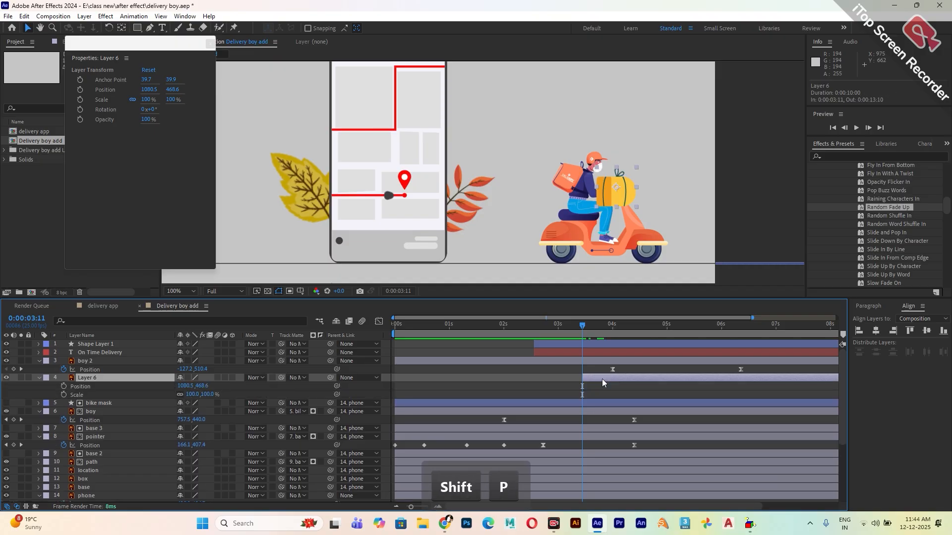
{"action": "left_click", "coordinate": [64, 386]}
{"action": "left_click", "coordinate": [63, 395]}
At 0:00:04:20, place the yellow parcel on the road at Position 876.5, 582.6 and keyframe its Scale at 100%.
{"action": "left_click_drag", "start_coordinate": [593, 332], "coordinate": [658, 339]}
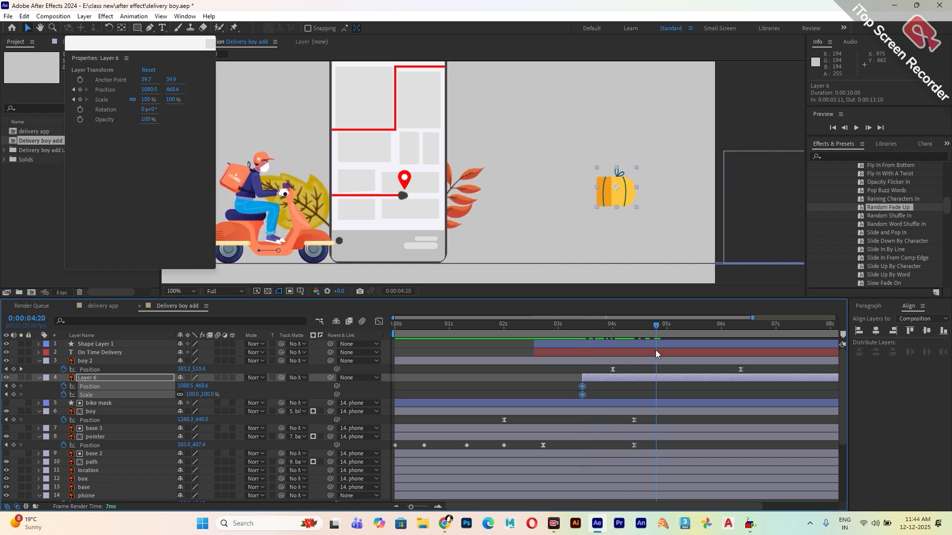
{"action": "left_click_drag", "start_coordinate": [621, 190], "coordinate": [521, 249]}
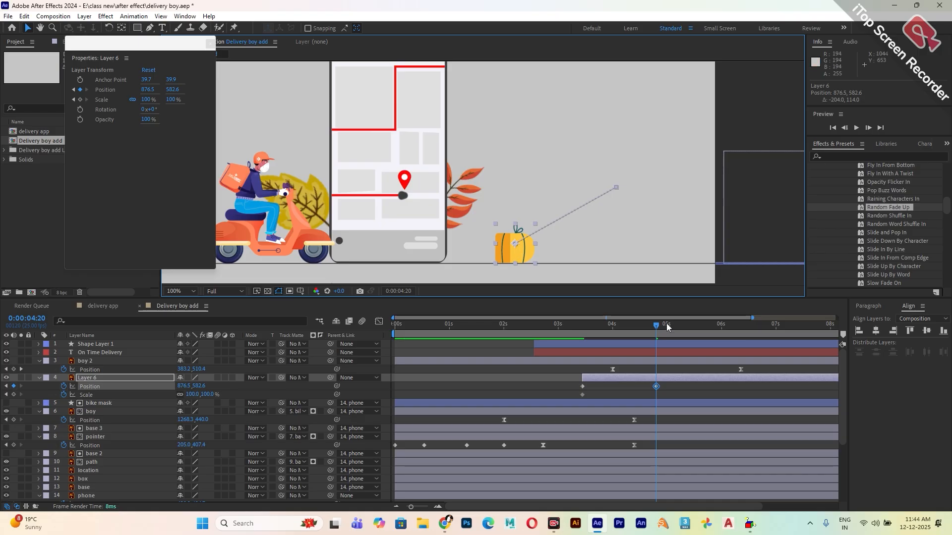
{"action": "left_click_drag", "start_coordinate": [656, 326], "coordinate": [580, 337]}
{"action": "left_click", "coordinate": [13, 394]}
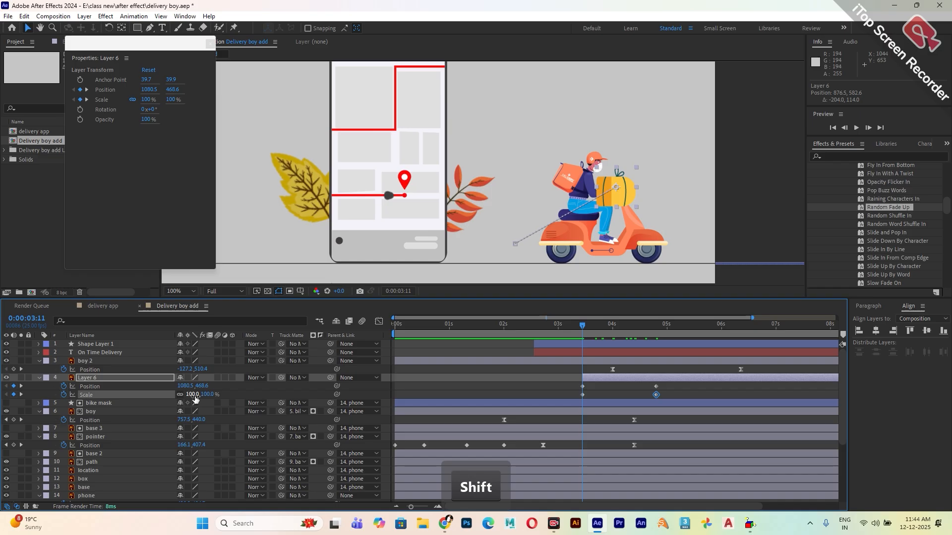
Set Layer 6's Scale to 0% at 0:00:03:11 and preview the parcel's motion.
{"action": "left_click", "coordinate": [194, 395]}
{"action": "type", "text": "0"}
{"action": "key", "text": "Return"}
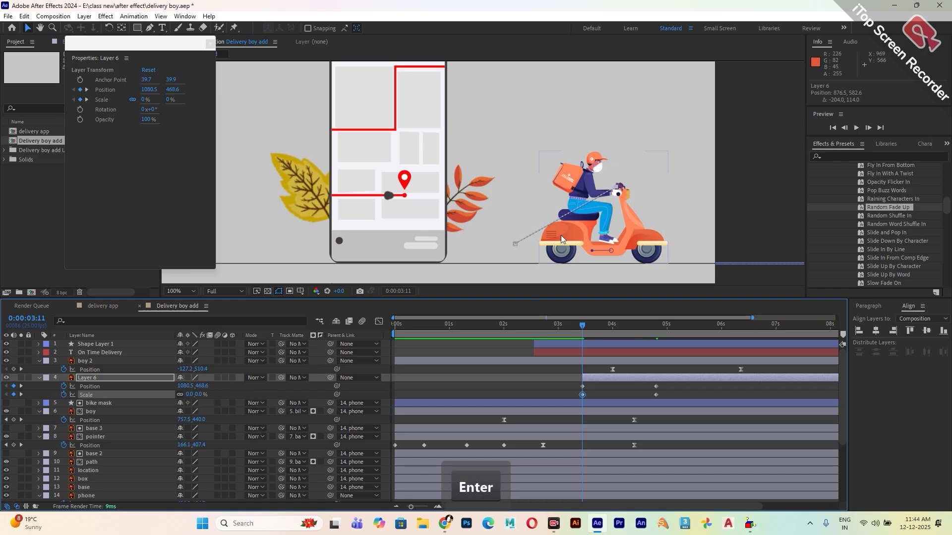
{"action": "key", "text": "space"}
Apply Easy Ease to all of Layer 6's Position and Scale keyframes.
{"action": "right_click", "coordinate": [583, 394]}
{"action": "mouse_move", "coordinate": [639, 391]}
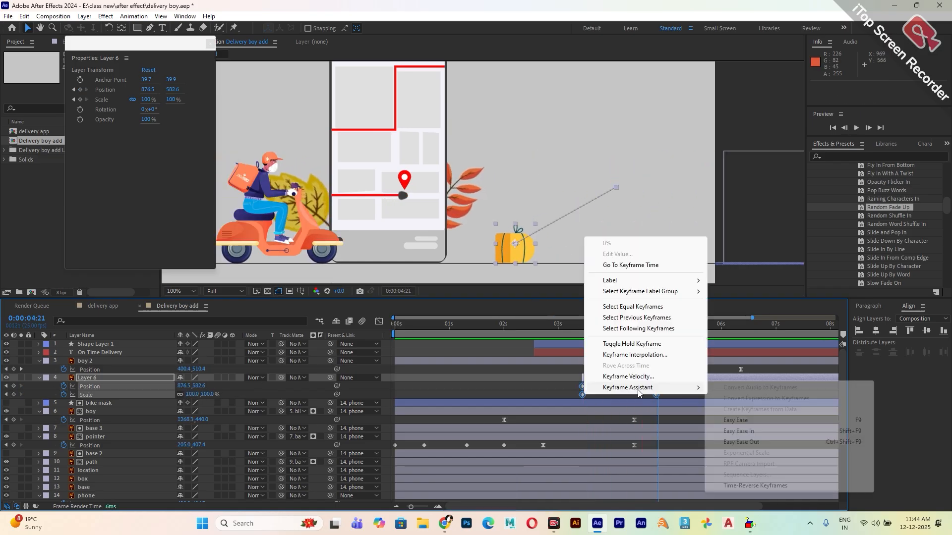
{"action": "left_click", "coordinate": [736, 421]}
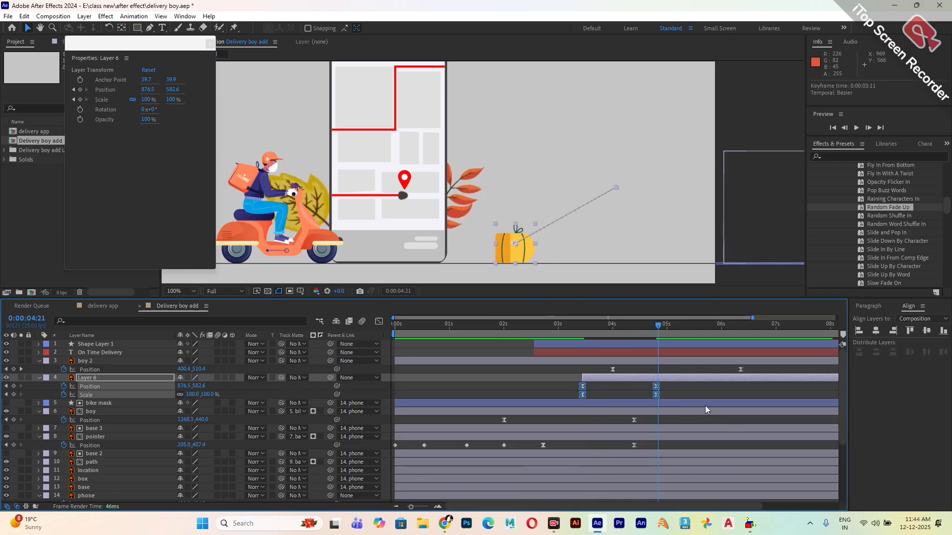
{"action": "left_click", "coordinate": [675, 395]}
Set the spatial interpolation of Layer 6's Position keyframes to Bezier and bend the parcel's motion path into an upward arc.
{"action": "left_click", "coordinate": [96, 390]}
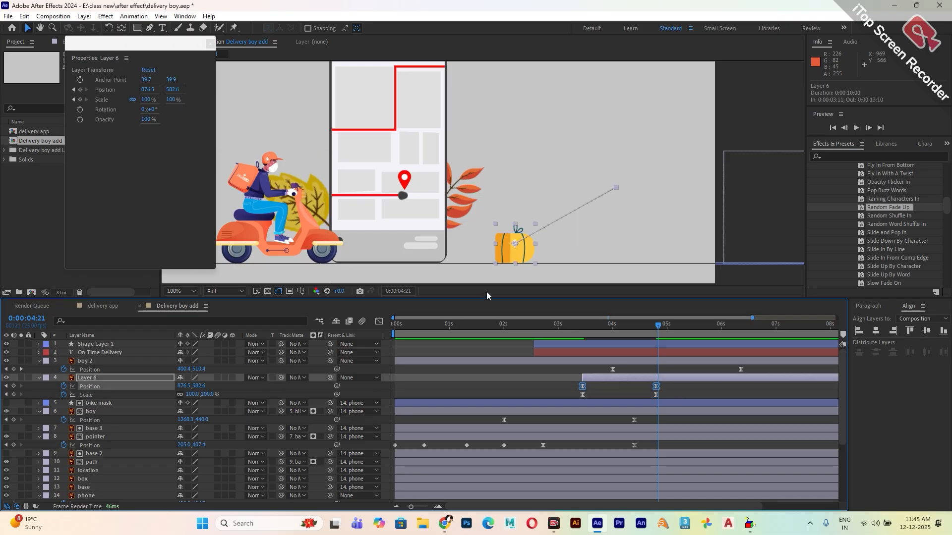
{"action": "right_click", "coordinate": [657, 392]}
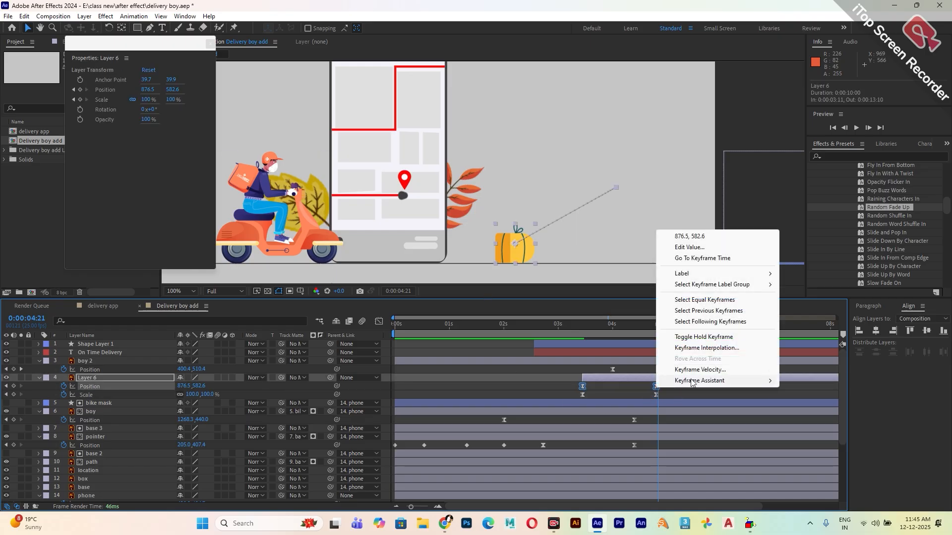
{"action": "left_click", "coordinate": [700, 348]}
{"action": "left_click", "coordinate": [688, 152]}
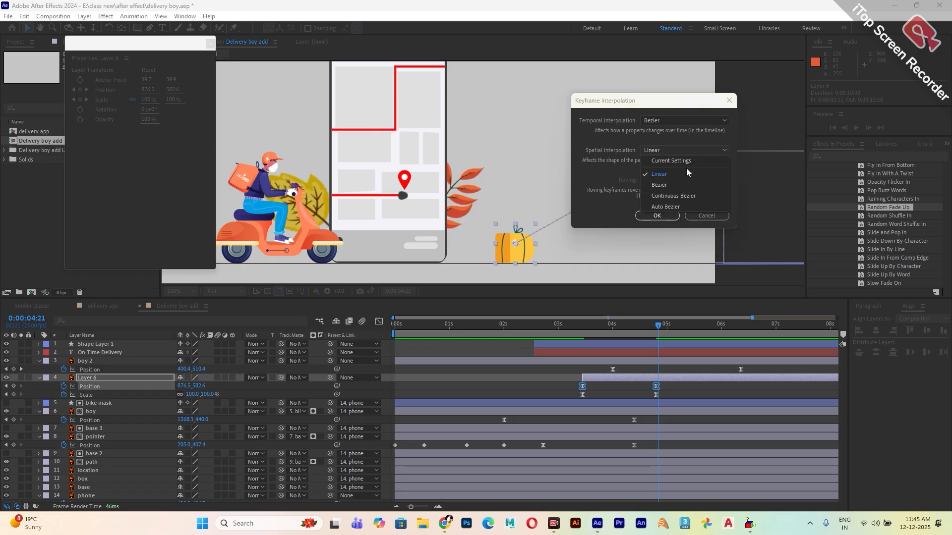
{"action": "left_click", "coordinate": [685, 184]}
{"action": "left_click", "coordinate": [663, 216]}
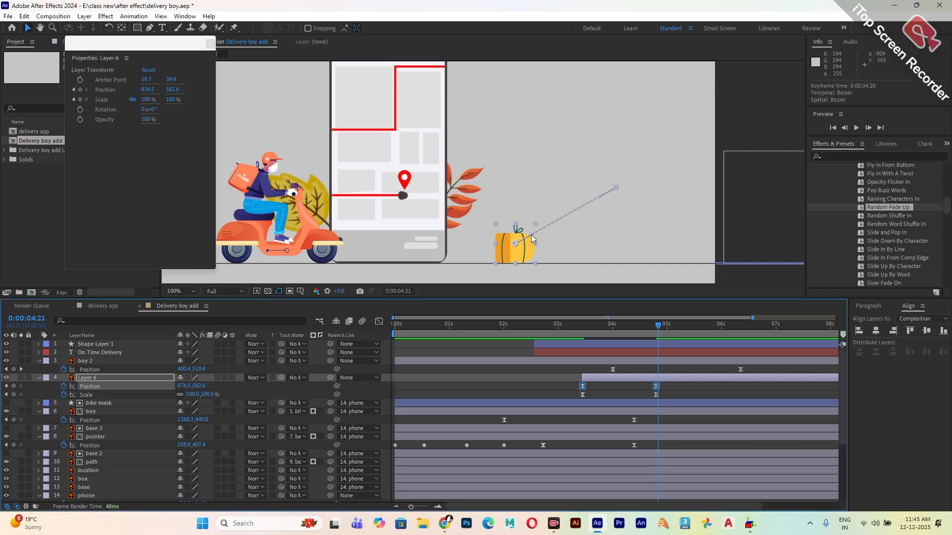
{"action": "left_click_drag", "start_coordinate": [531, 234], "coordinate": [518, 186]}
{"action": "left_click_drag", "start_coordinate": [600, 197], "coordinate": [587, 171]}
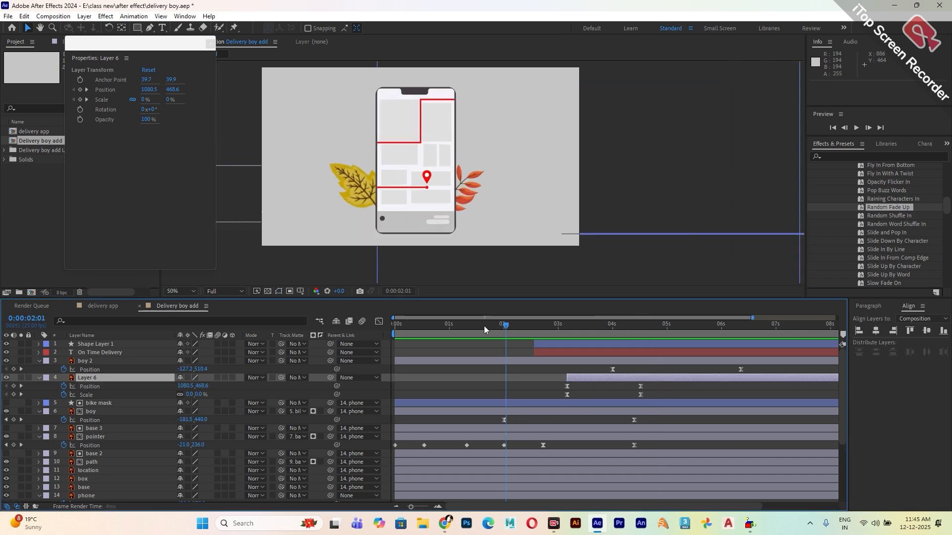
Preview the composition from the first frame to check the parcel's arc against the scooter and title.
{"action": "left_click_drag", "start_coordinate": [485, 326], "coordinate": [389, 322]}
{"action": "key", "text": "space"}
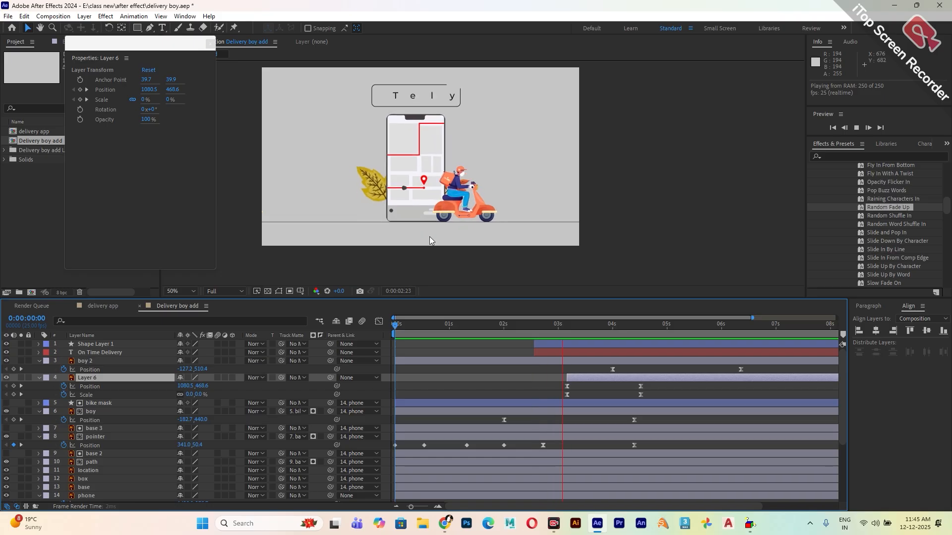
{"action": "key", "text": "space"}
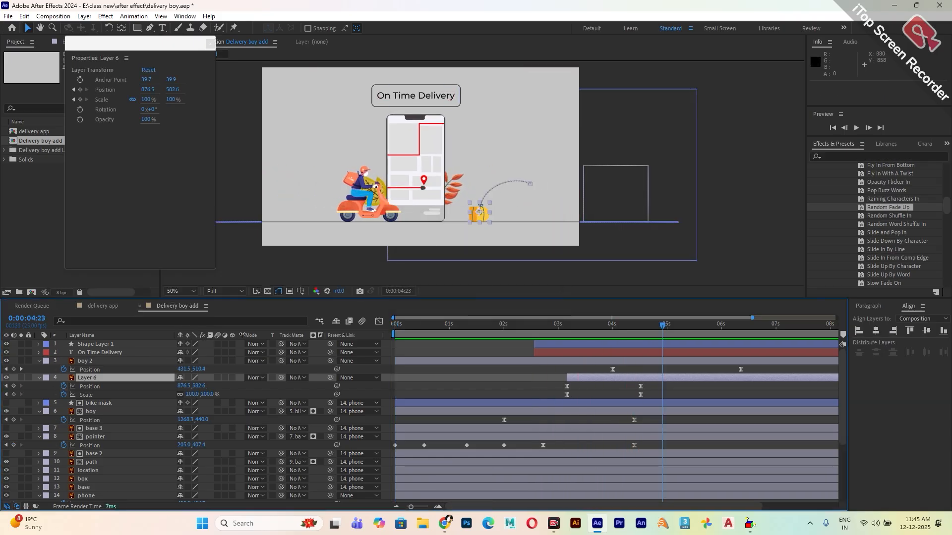
{"action": "left_click_drag", "start_coordinate": [461, 167], "coordinate": [472, 178]}
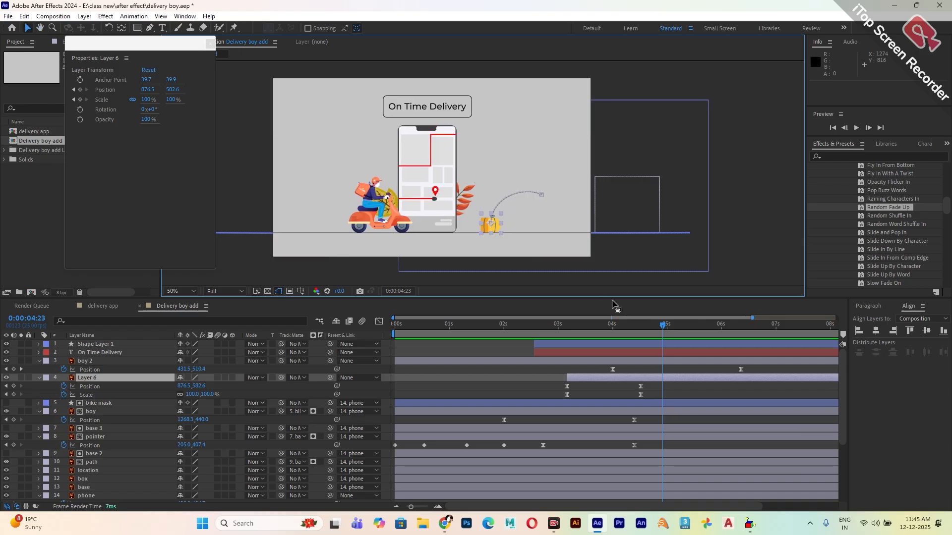
{"action": "left_click_drag", "start_coordinate": [619, 333], "coordinate": [449, 340]}
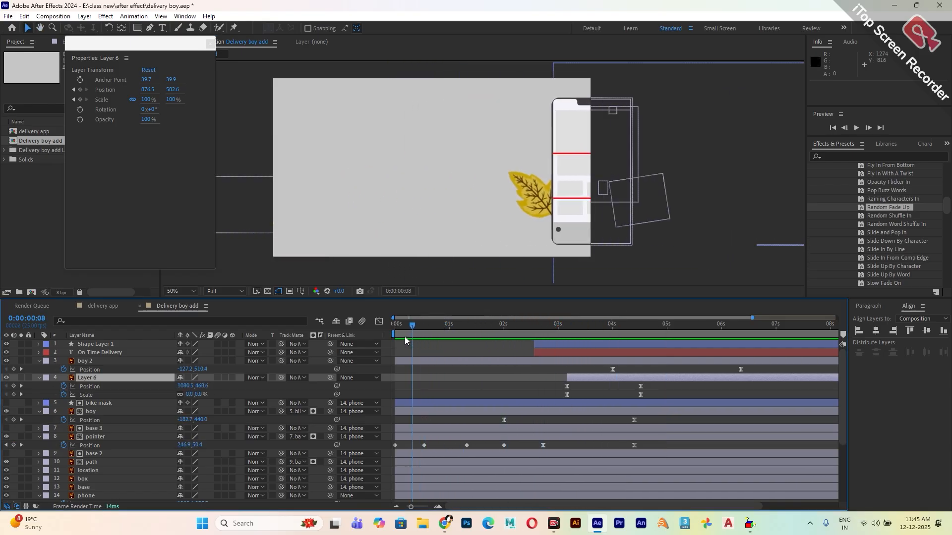